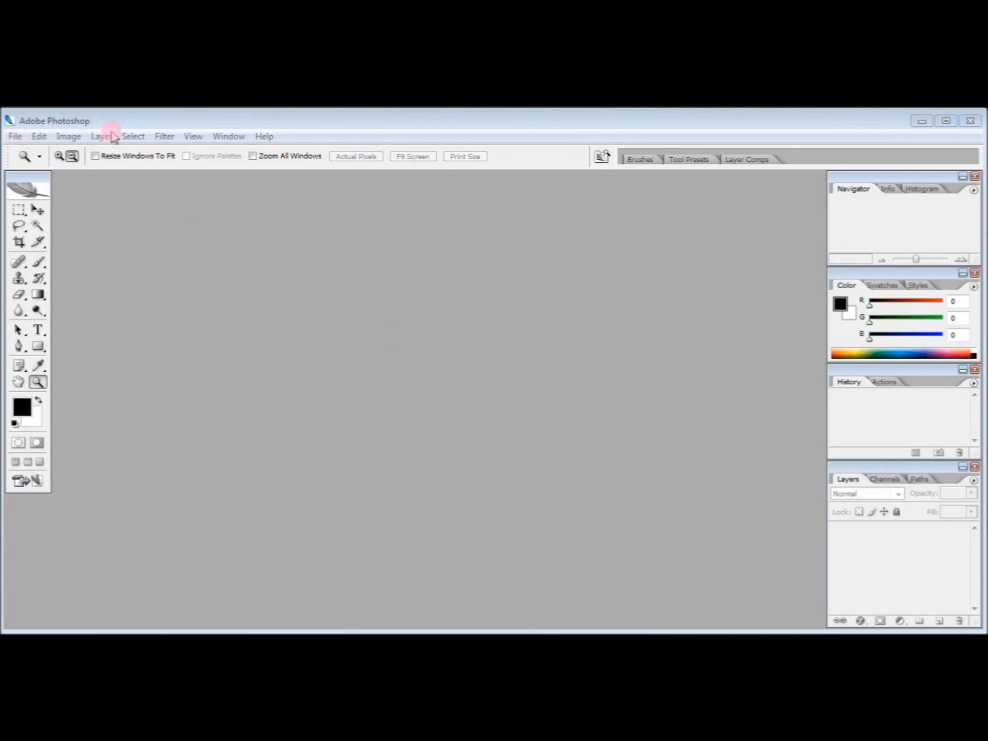
Start a new document named Bis, 7,45 cm wide and 5,5 cm high.
left_click(182, 123)
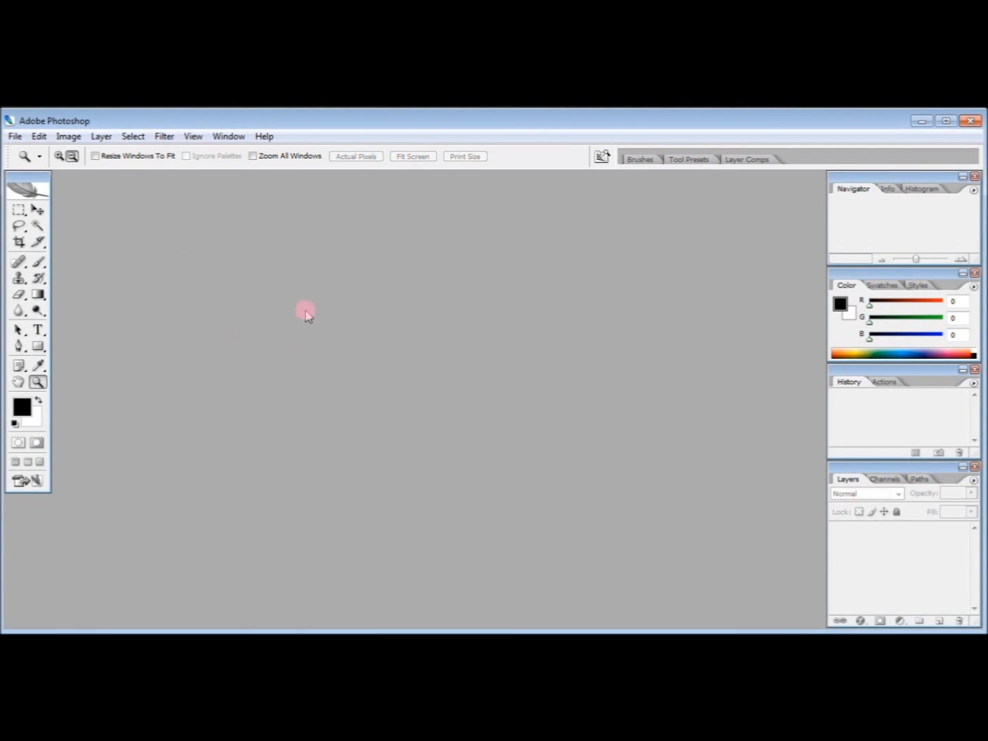
left_click(14, 137)
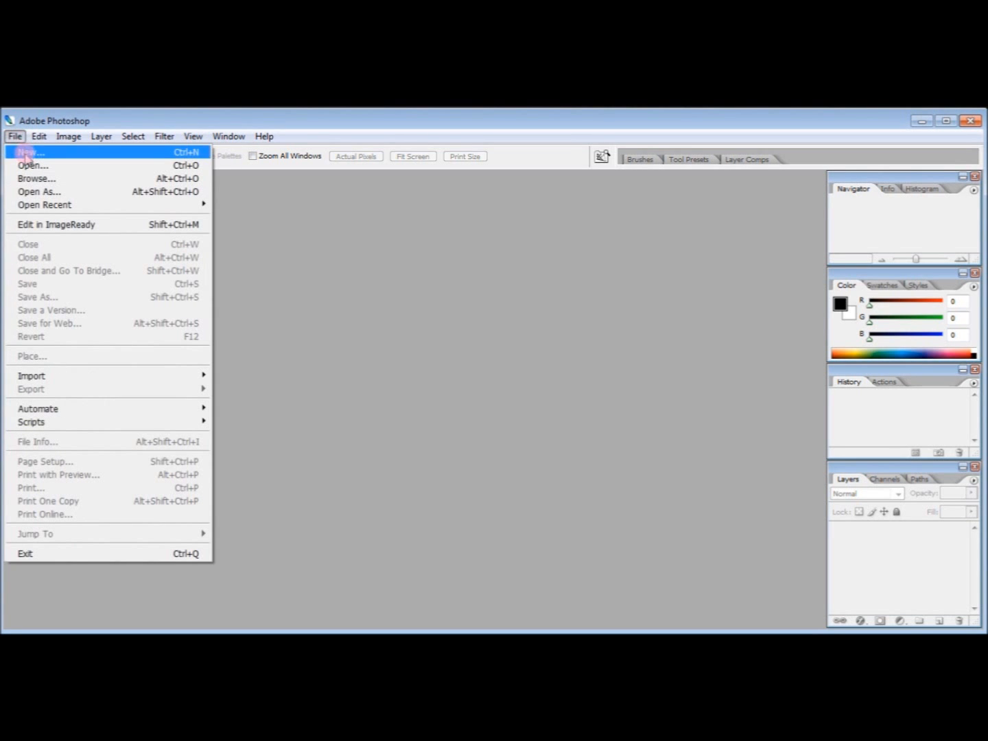
left_click(25, 154)
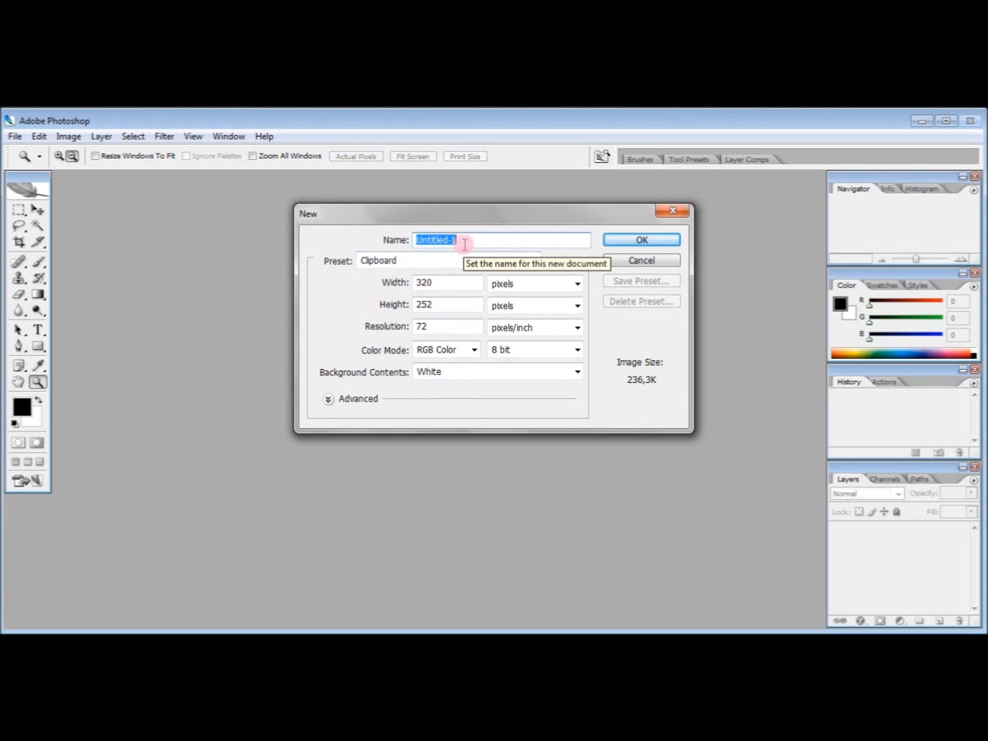
type("Bis")
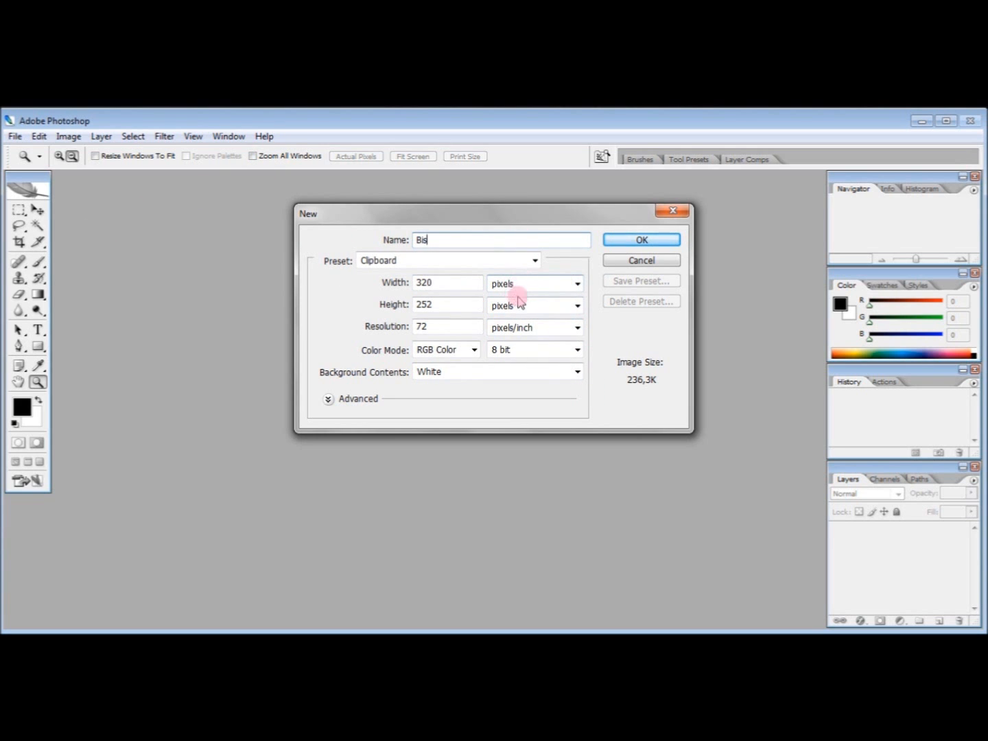
left_click(579, 285)
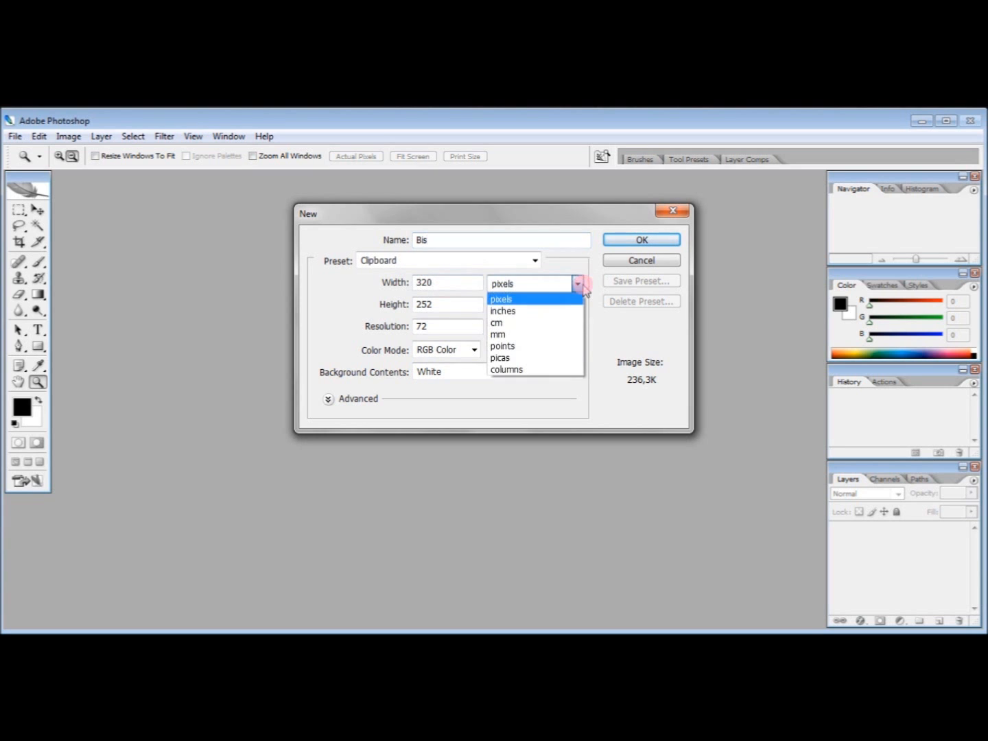
left_click(529, 330)
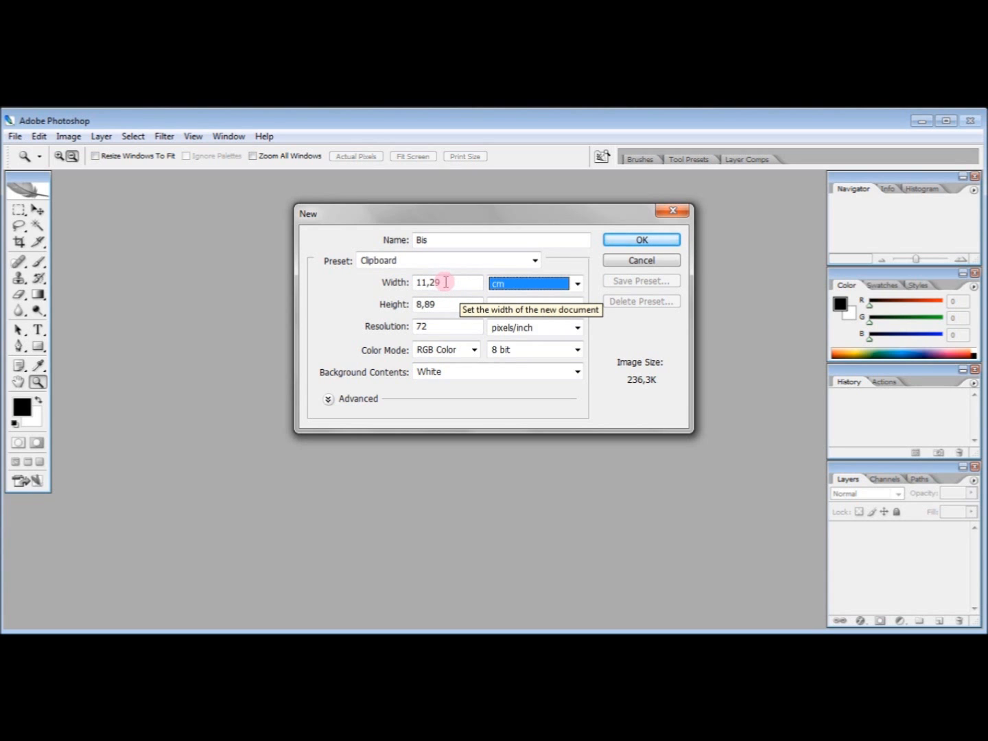
double_click(417, 282)
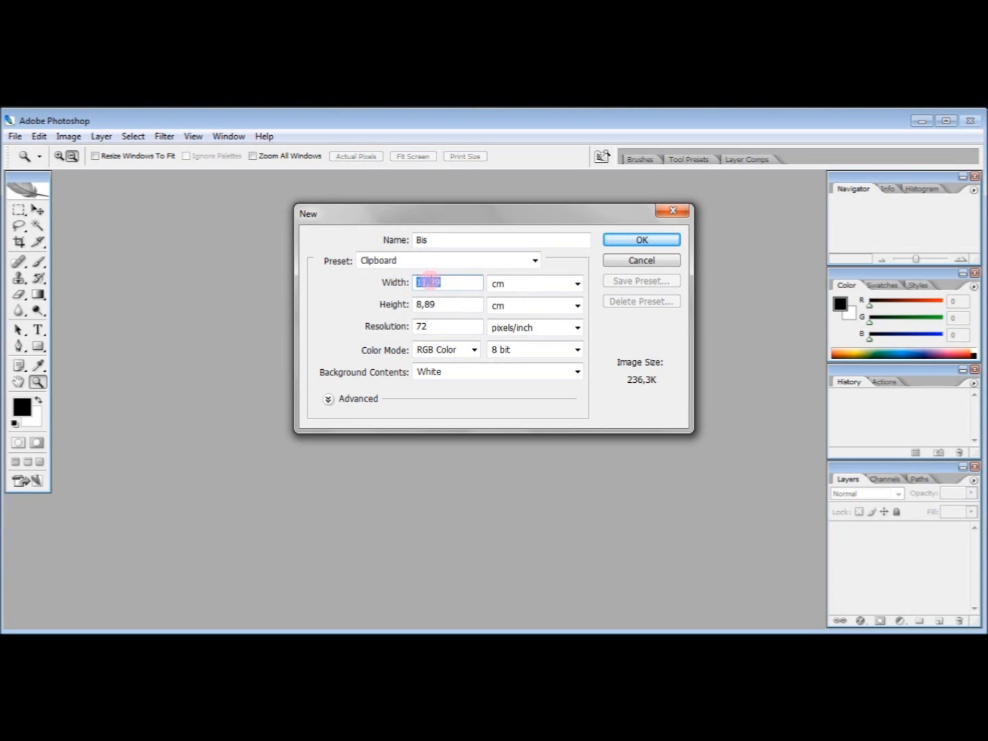
type("7,45")
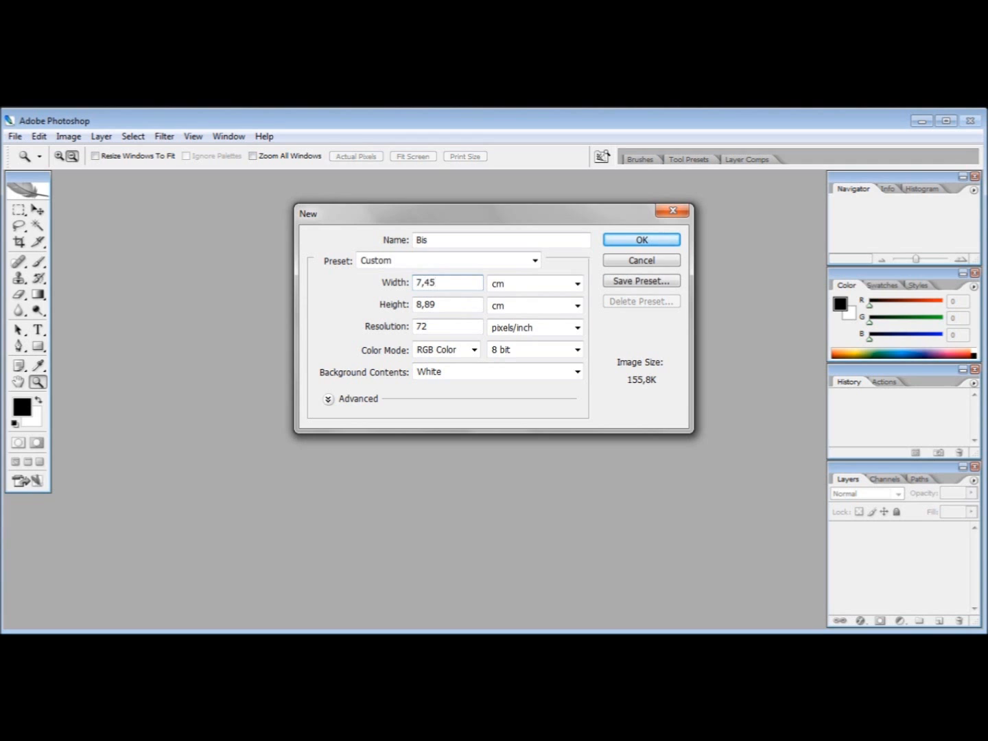
left_click_drag(438, 303, 399, 307)
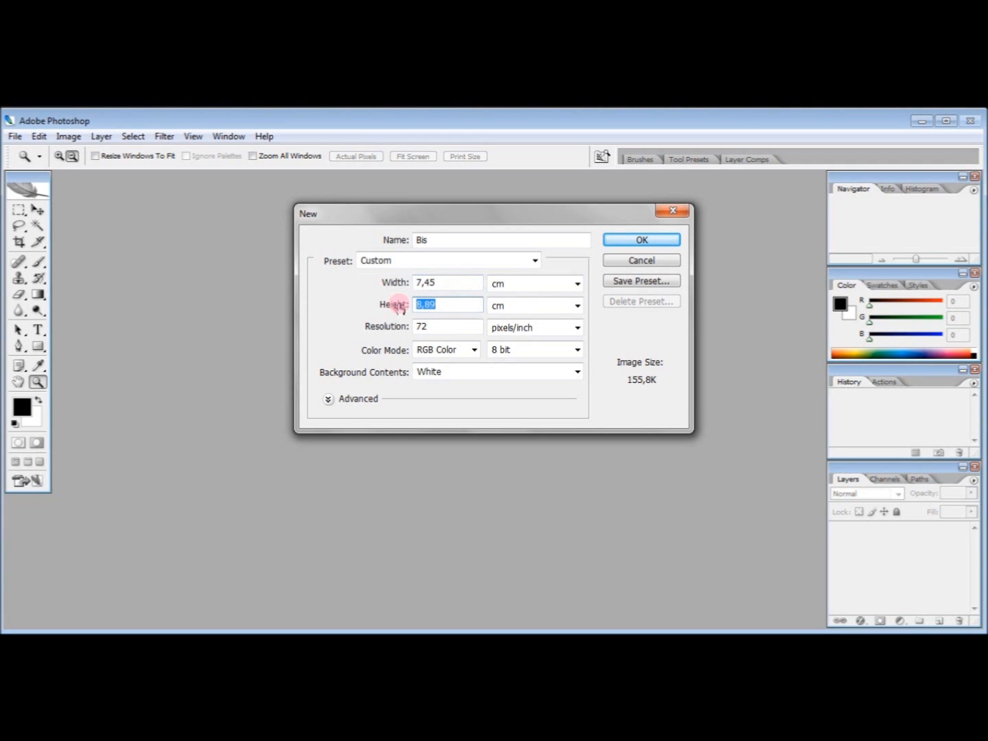
type("5,5")
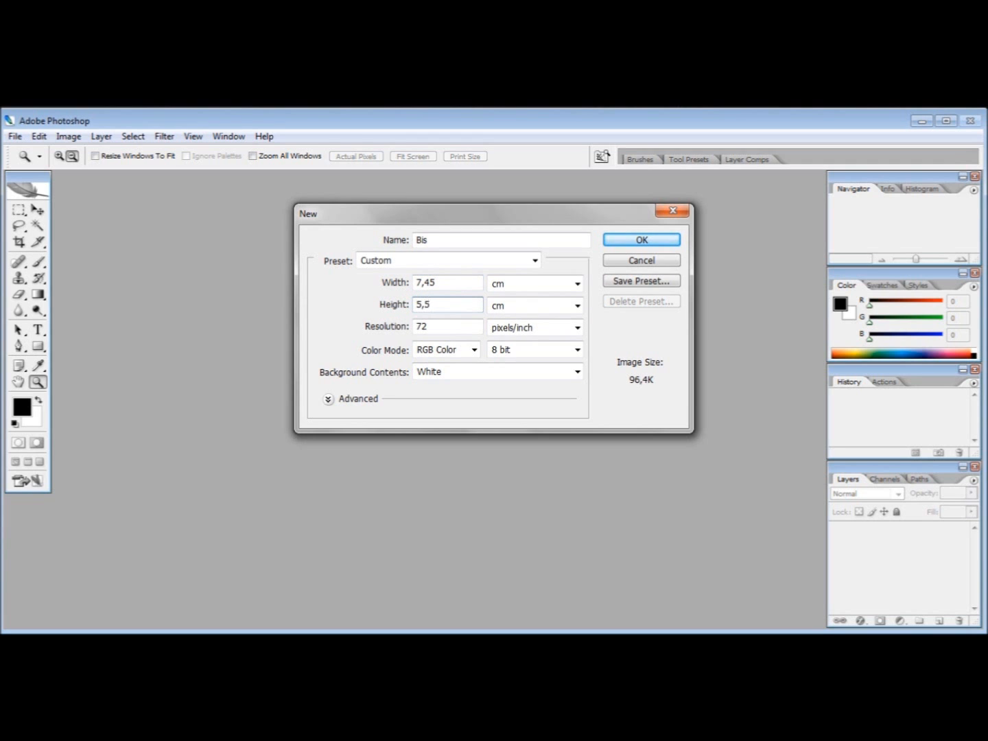
Set the new document's resolution to 300 pixels/inch and create it with a white background.
left_click(440, 325)
left_click_drag(439, 326, 408, 327)
type("300")
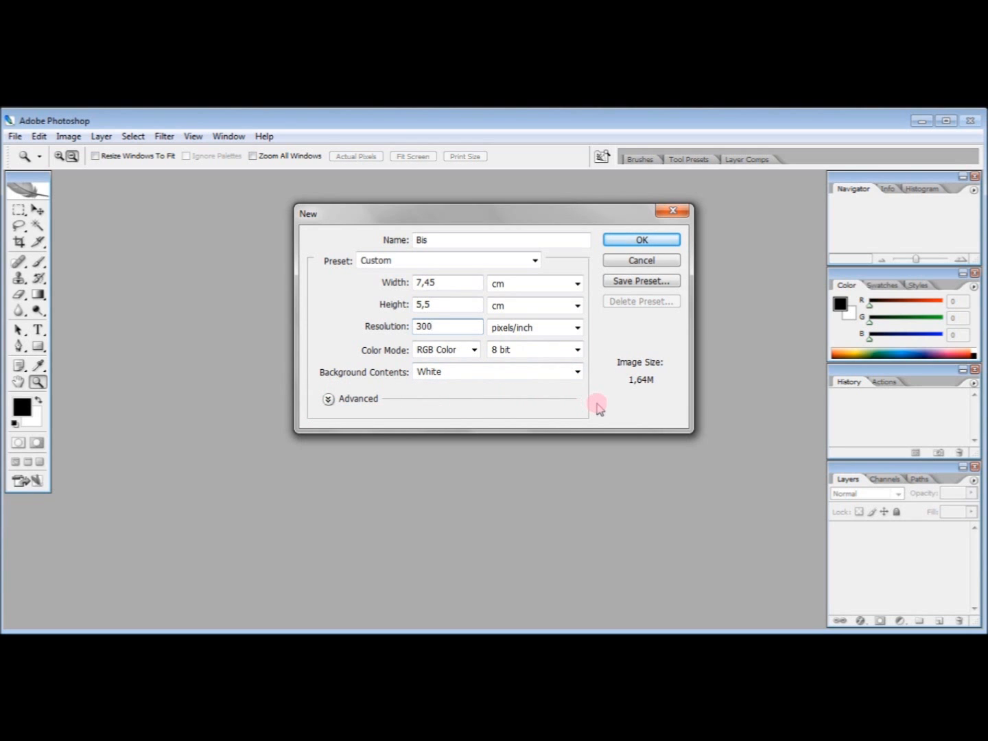
left_click(635, 242)
left_click(464, 179)
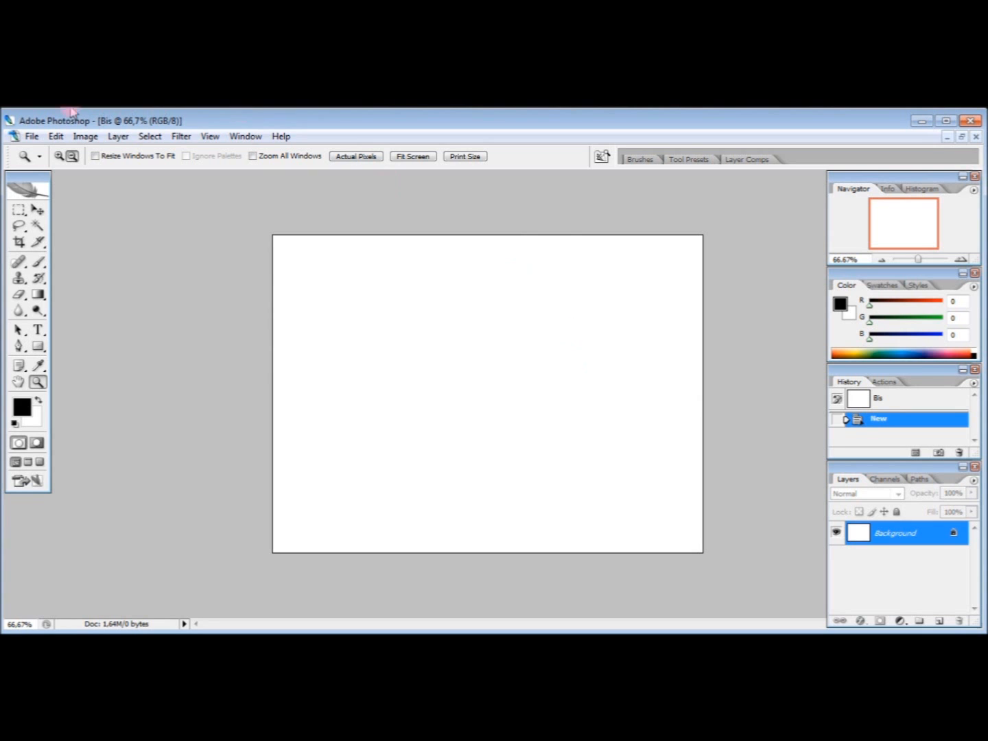
Open the Bis template image from the Moldes para Photoshop folder.
left_click(29, 137)
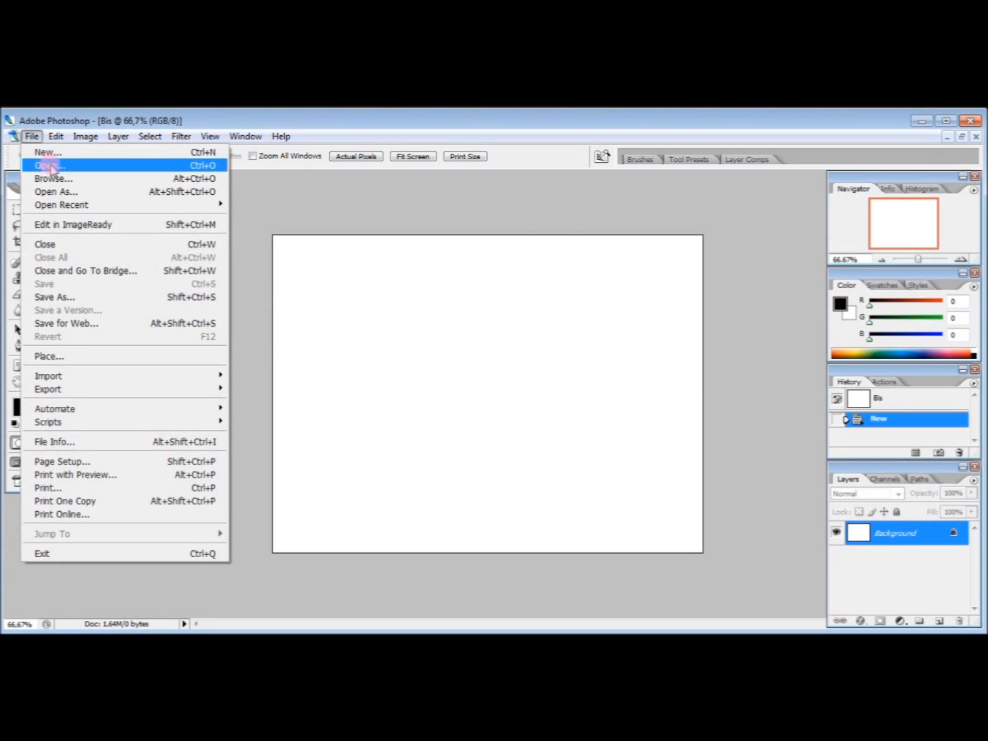
left_click(45, 165)
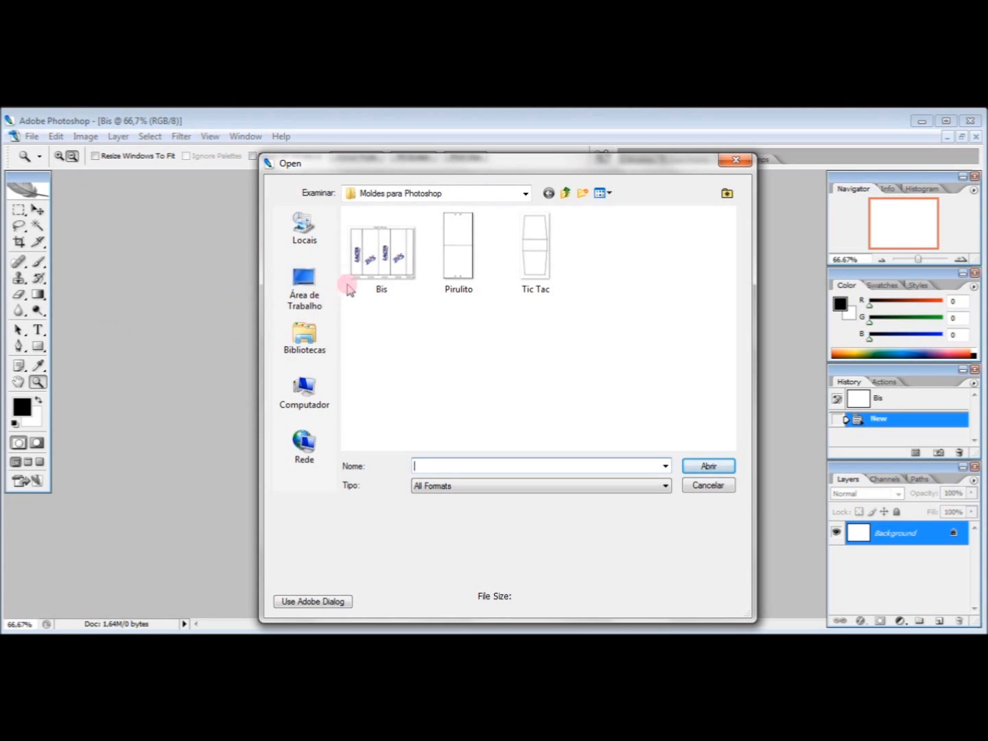
double_click(368, 273)
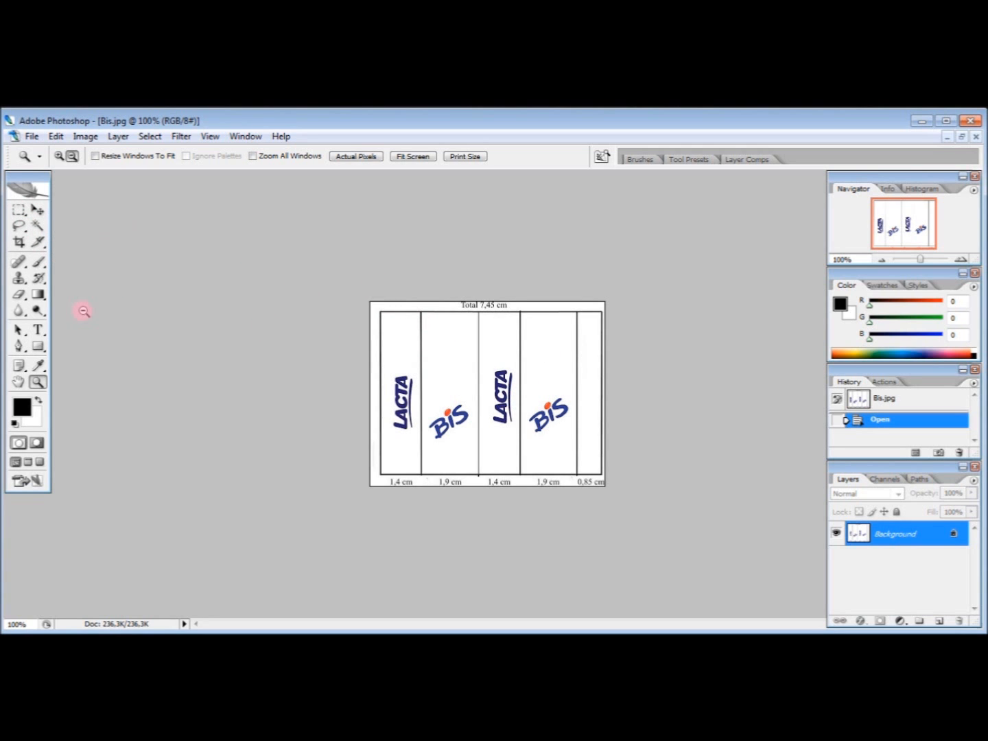
Copy the entire Bis template image and paste it into the blank Bis document.
left_click(18, 211)
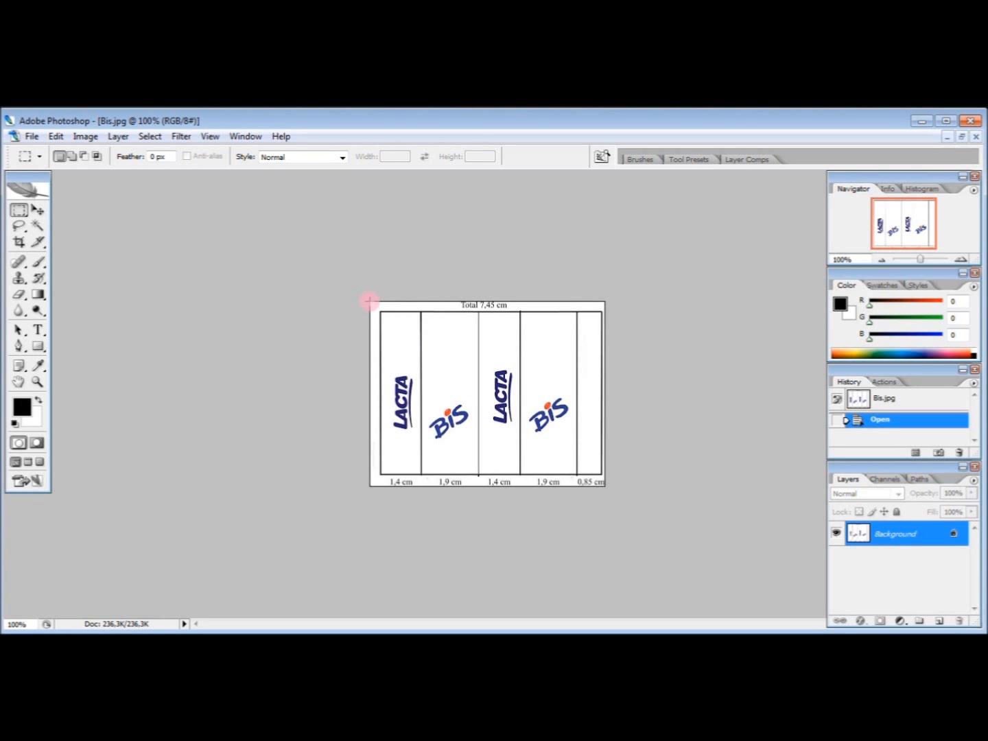
left_click_drag(369, 301, 605, 488)
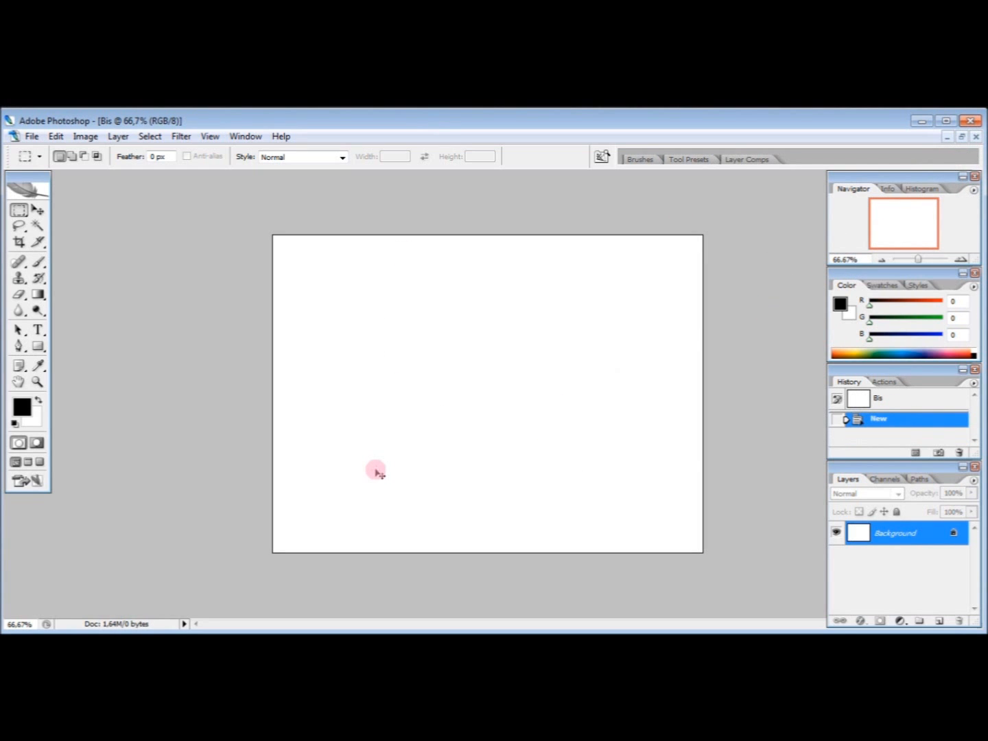
key("ctrl+v")
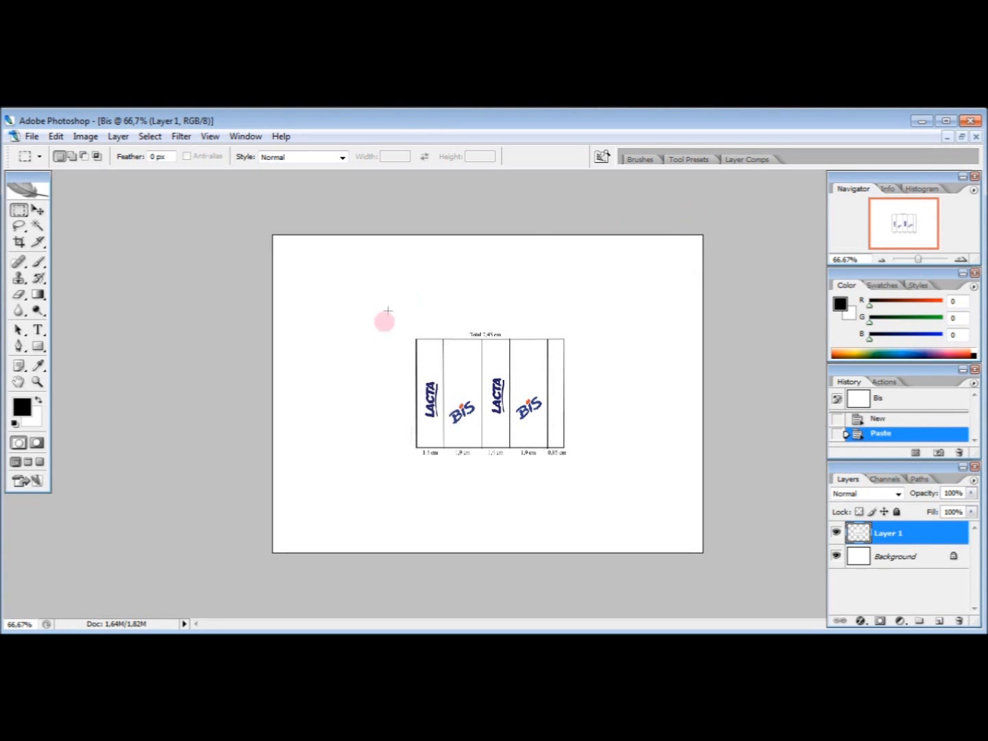
Clear the marquee drawn around the pasted template and rename its layer as molde.
left_click_drag(390, 322, 636, 479)
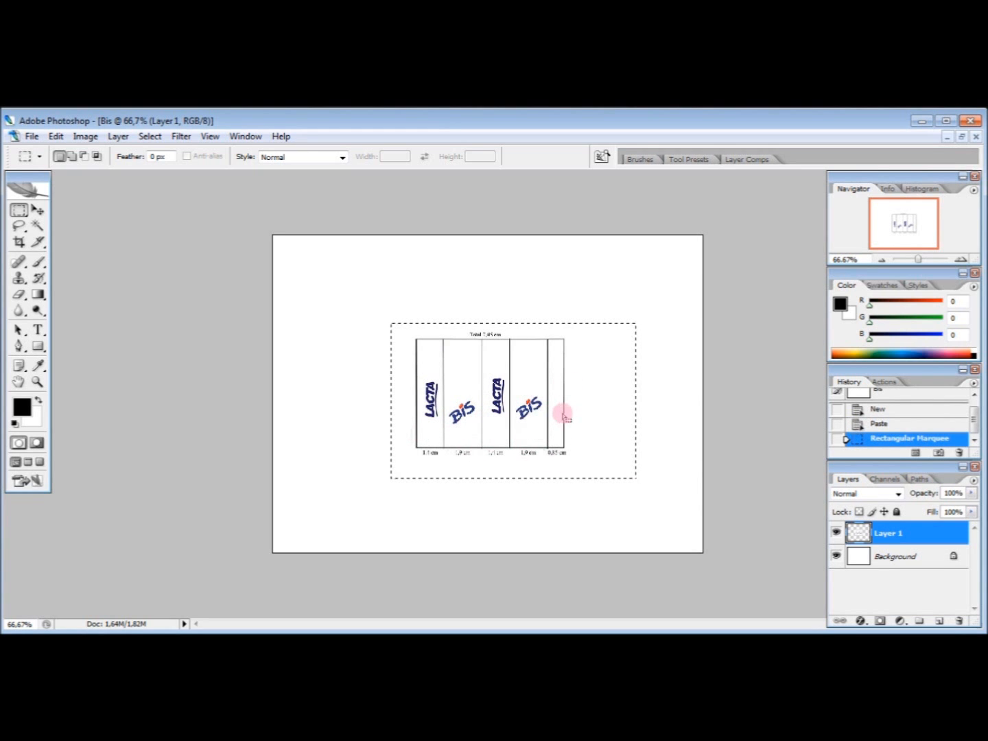
left_click(672, 369)
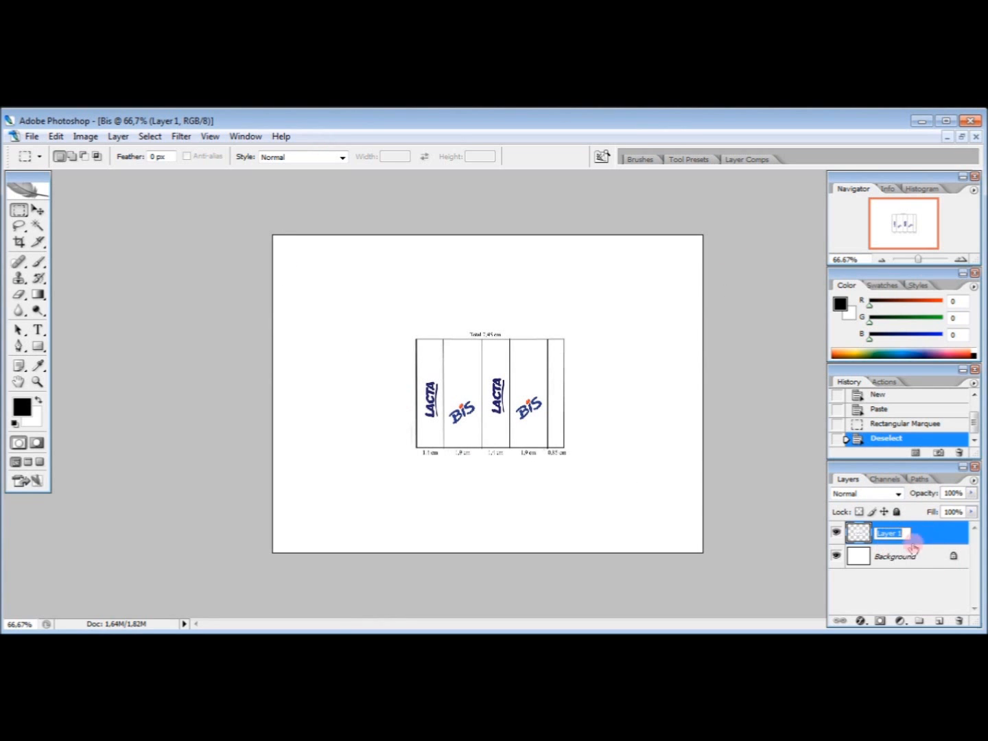
type("molde")
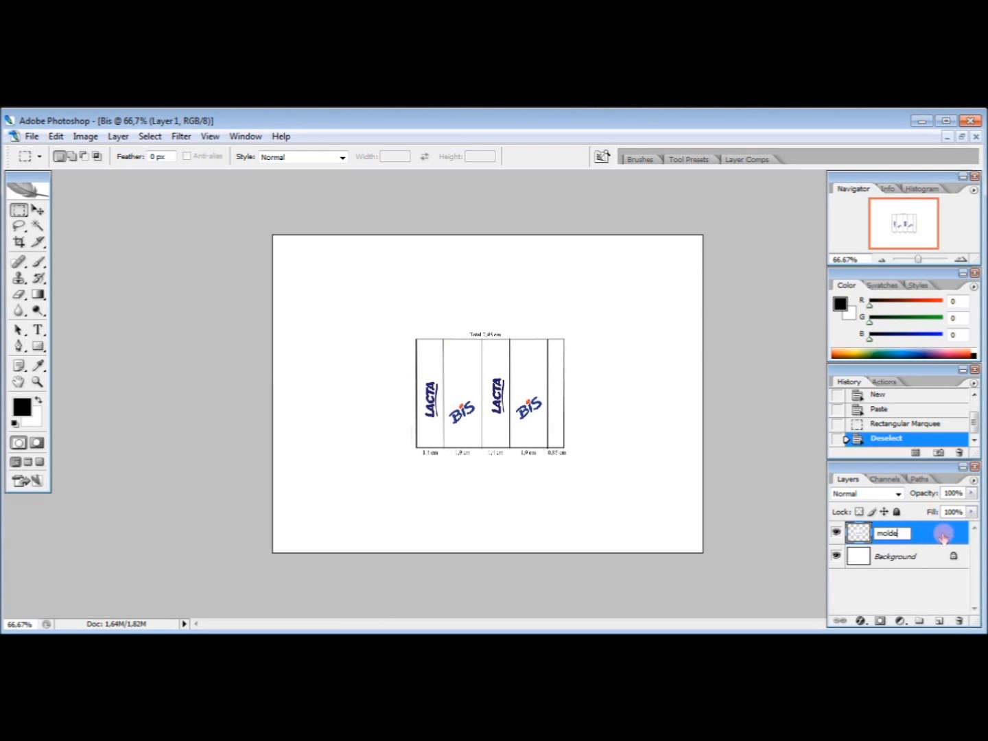
key("Return")
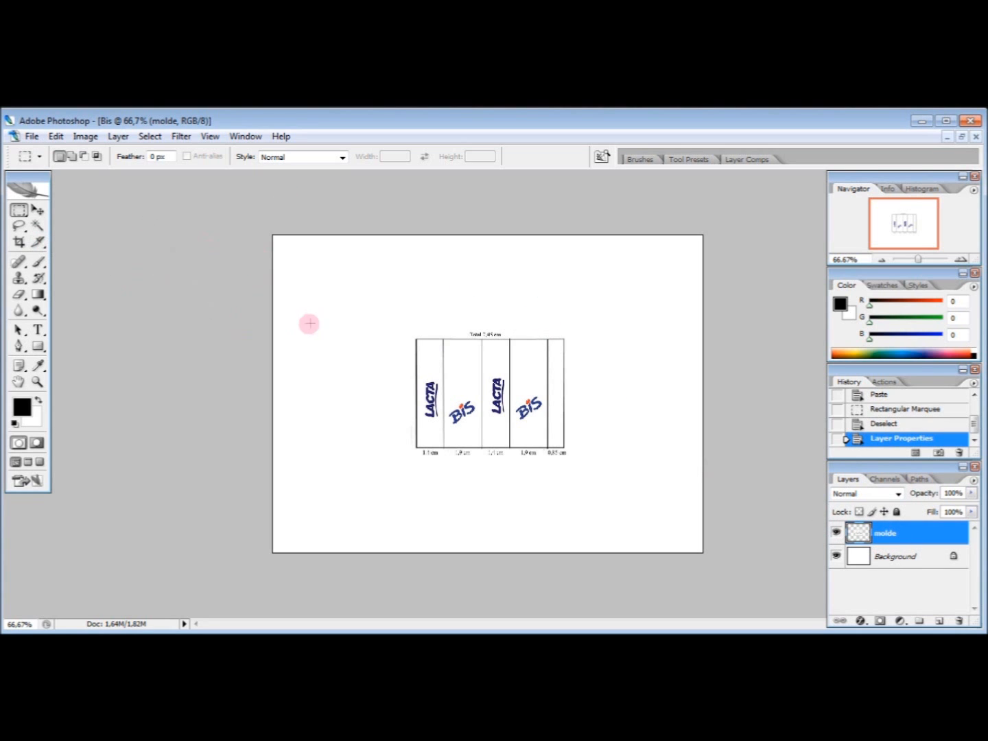
Show the transform controls and move the template to the canvas's upper-left corner.
left_click(38, 211)
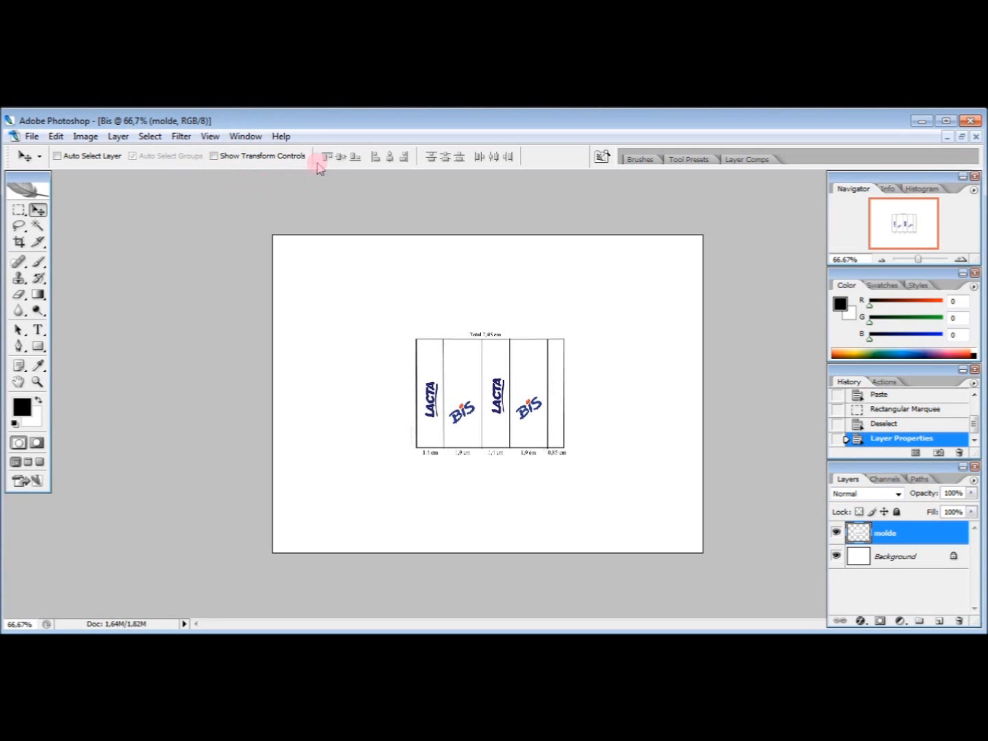
left_click(214, 155)
left_click_drag(539, 379, 391, 271)
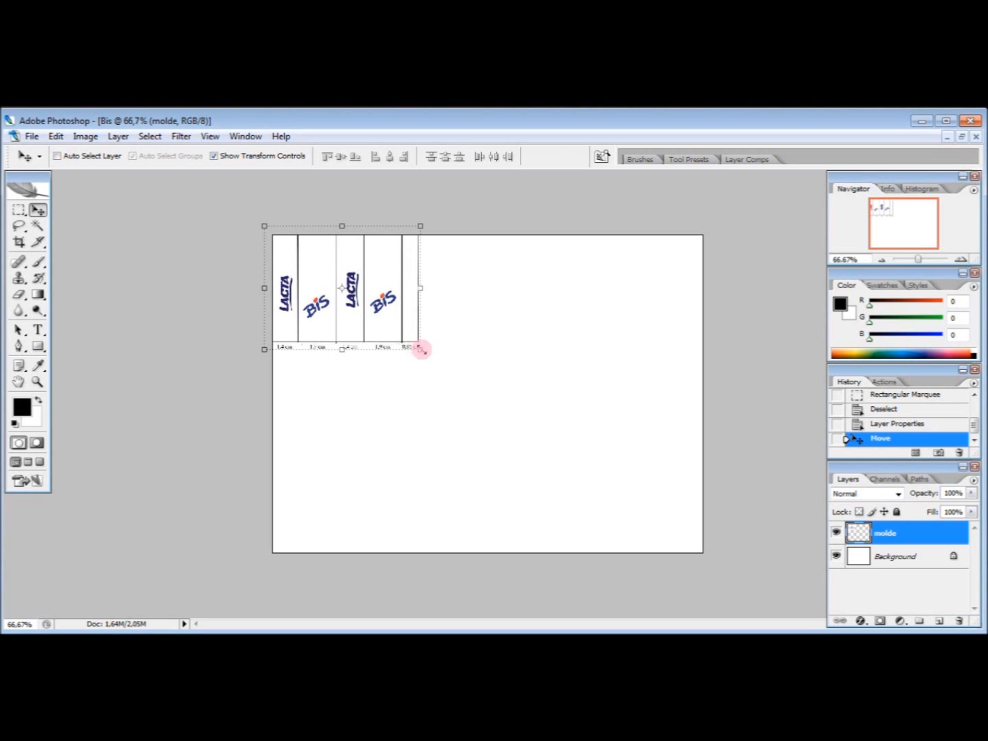
Scale the template to about 289,5% wide and 291,9% high so its outline fills the canvas, and apply the transformation.
left_click_drag(420, 349, 714, 567)
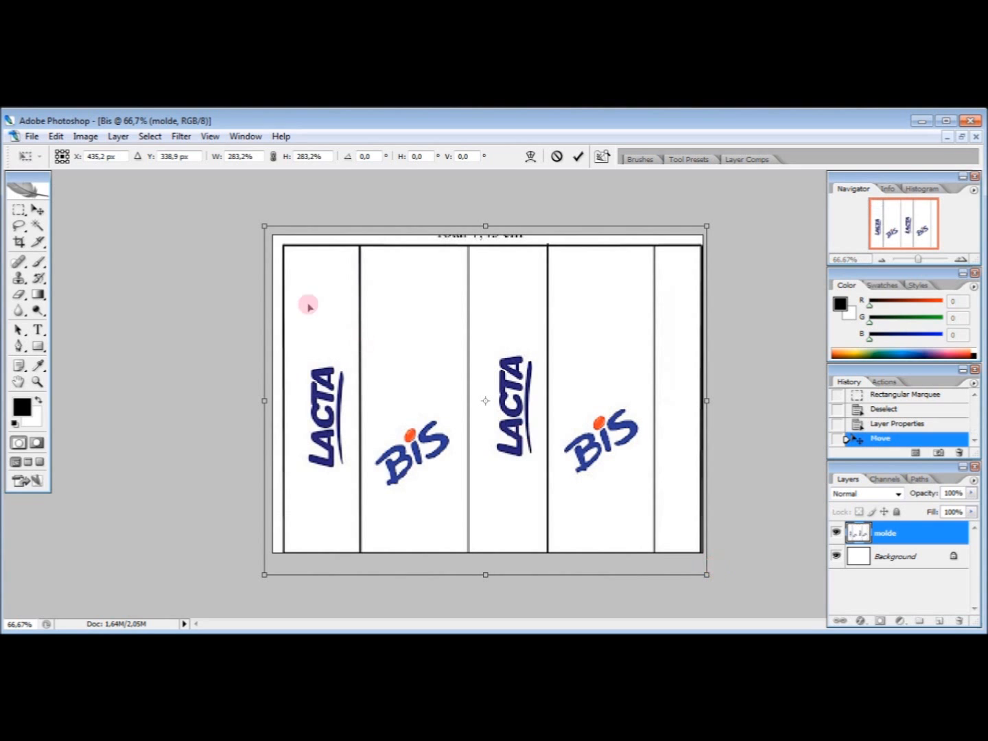
left_click_drag(265, 226, 256, 214)
left_click_drag(478, 218, 480, 214)
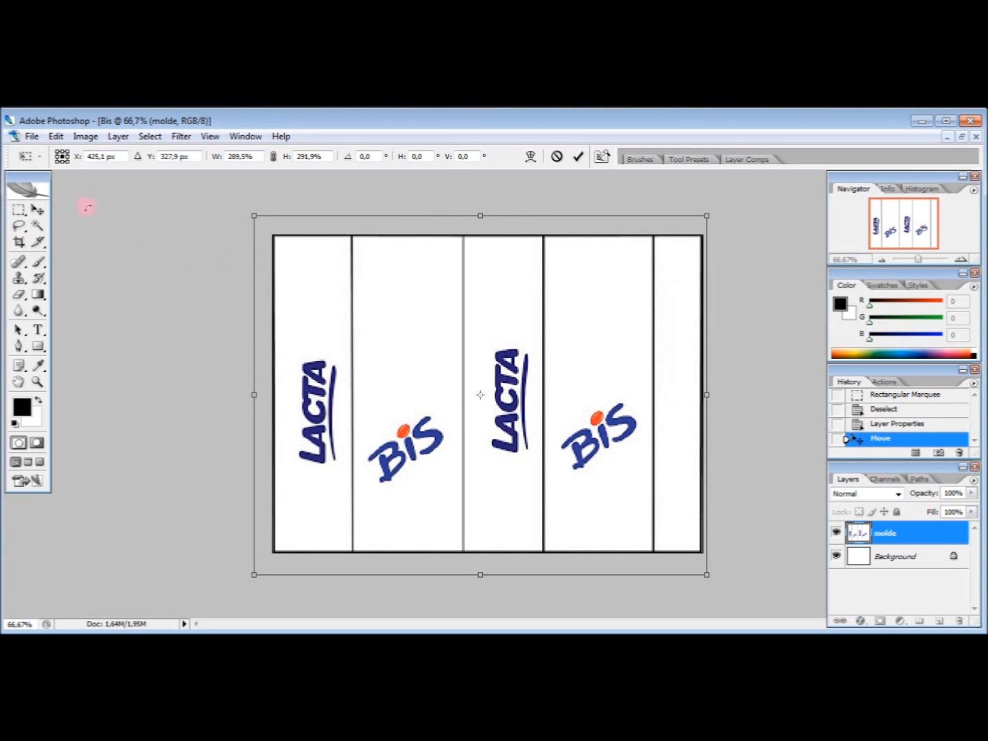
left_click(17, 214)
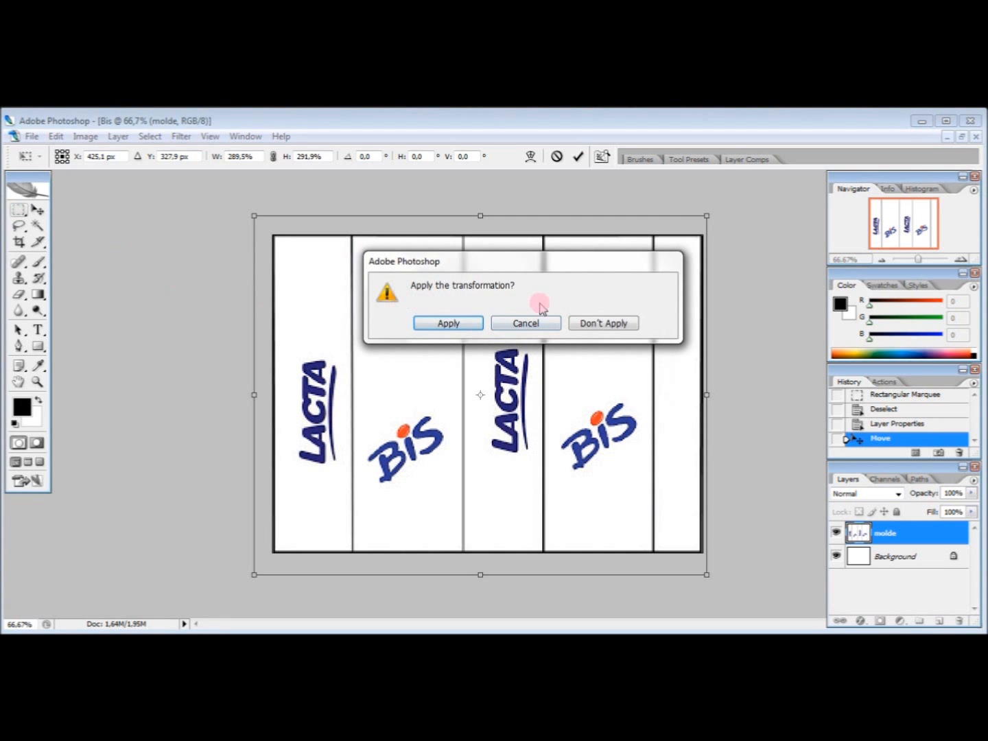
left_click(449, 324)
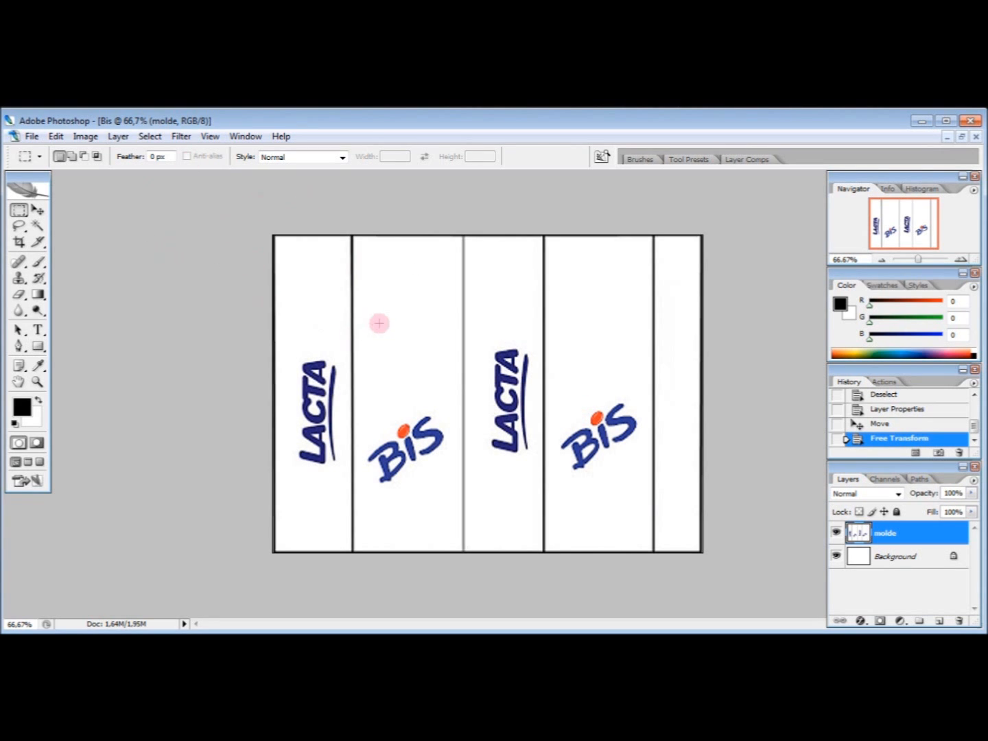
Open the blue dotted paper 01pByJuMello from the Papéis folder of Kit Ursinho Pimpão.
left_click(31, 137)
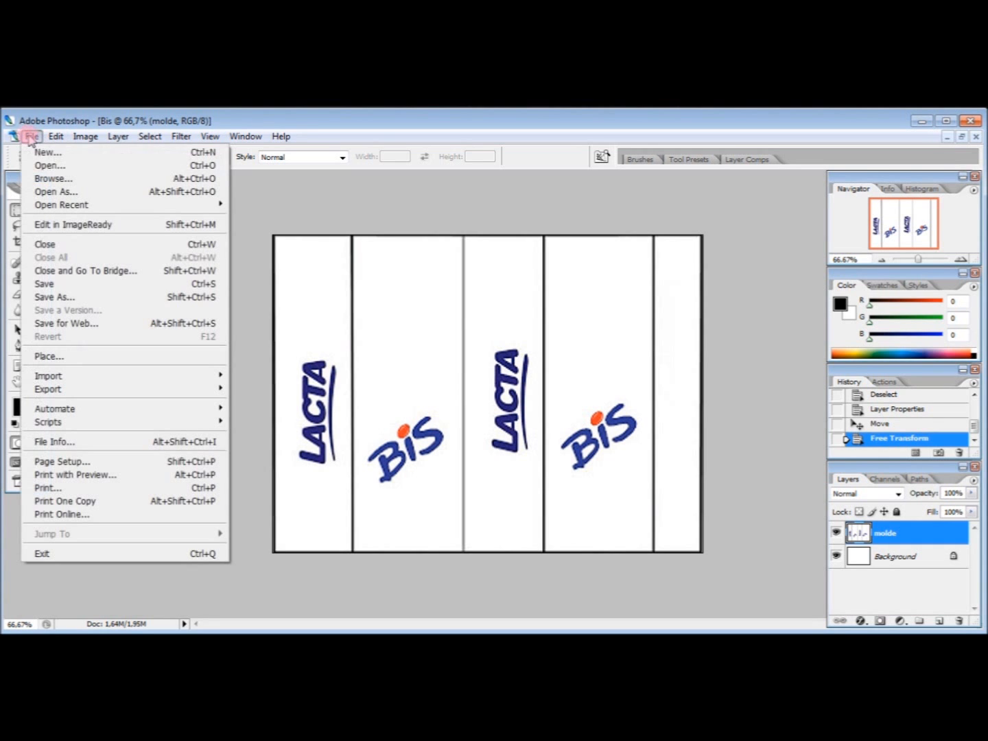
left_click(48, 166)
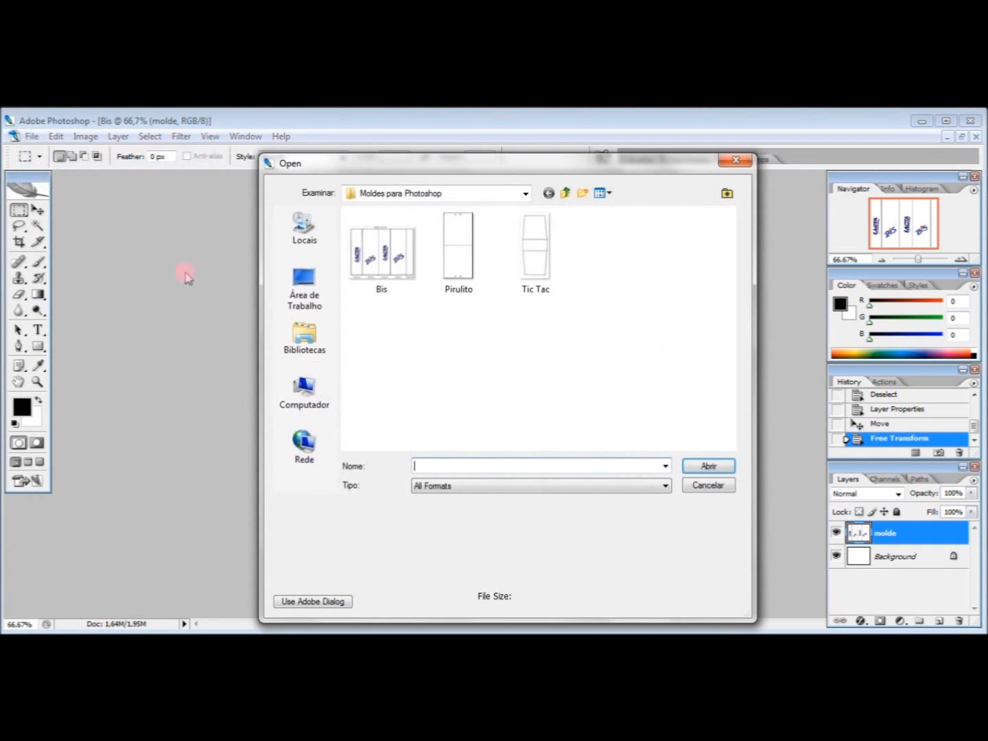
left_click(567, 193)
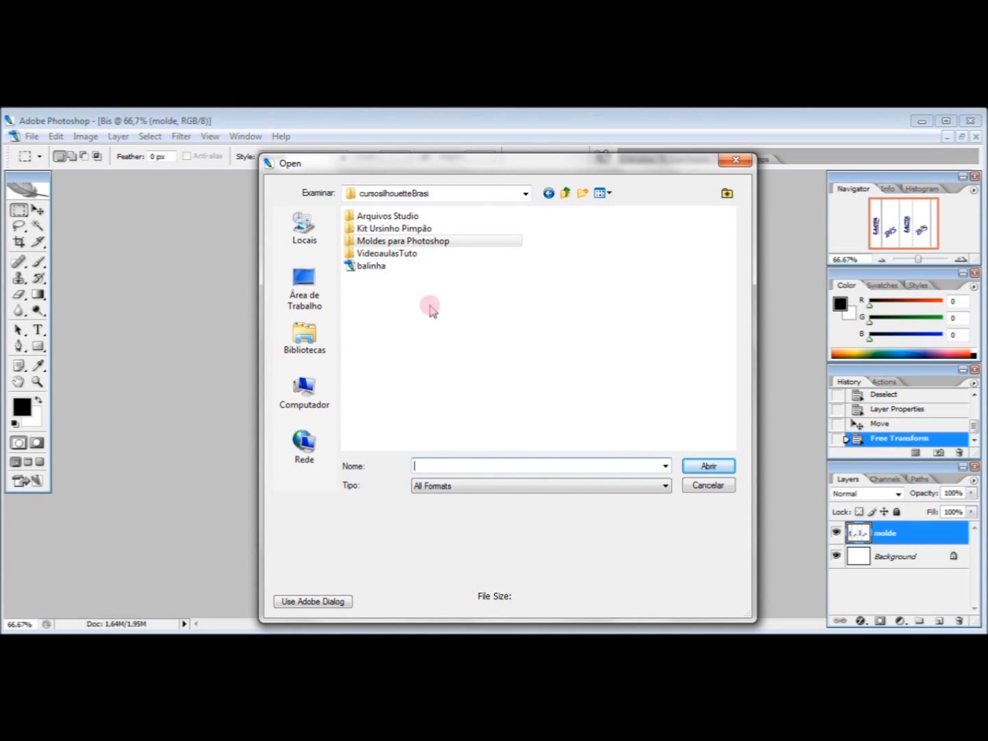
double_click(417, 230)
double_click(399, 229)
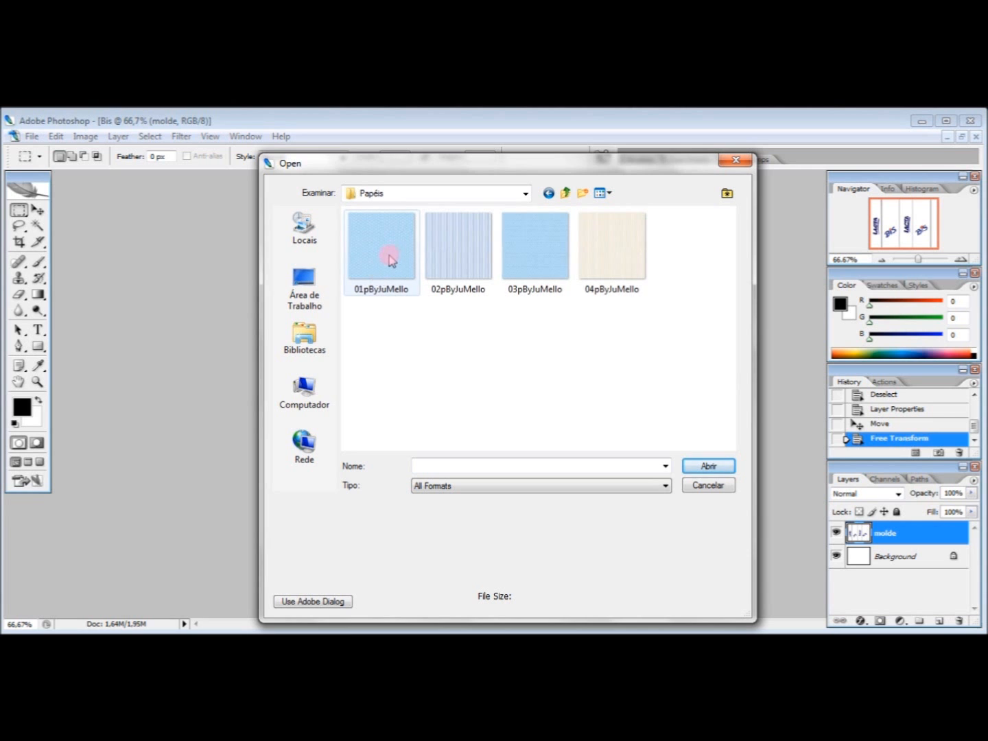
double_click(388, 267)
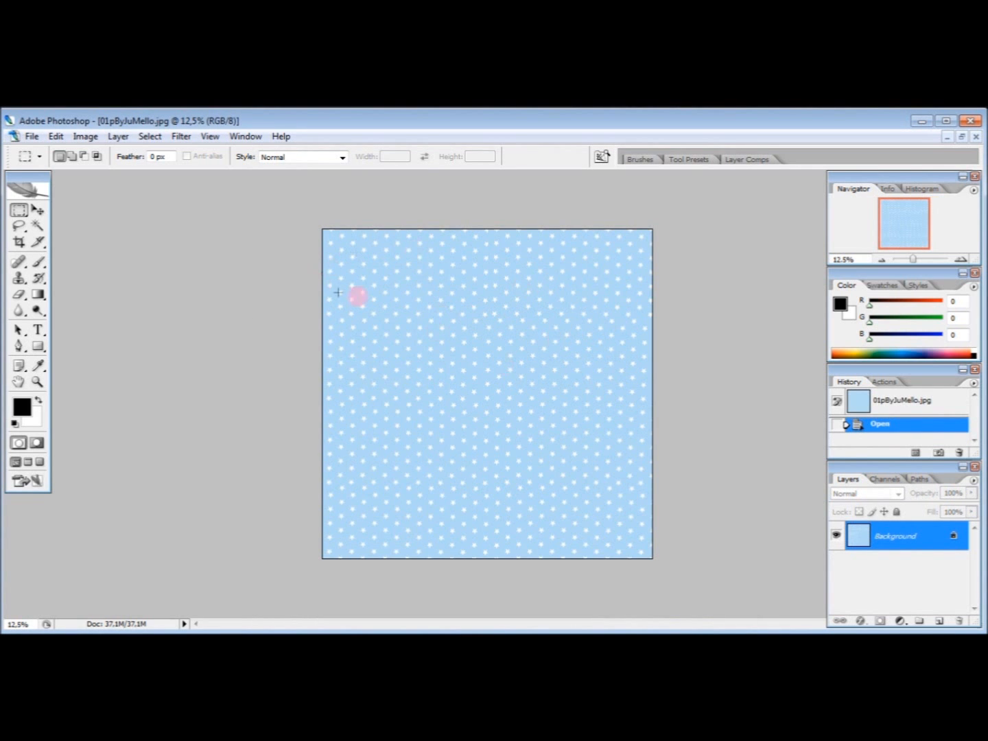
Copy a large rectangular area of the blue star paper, close that file and paste the paper into the Bis document.
key("shift+g")
key("x")
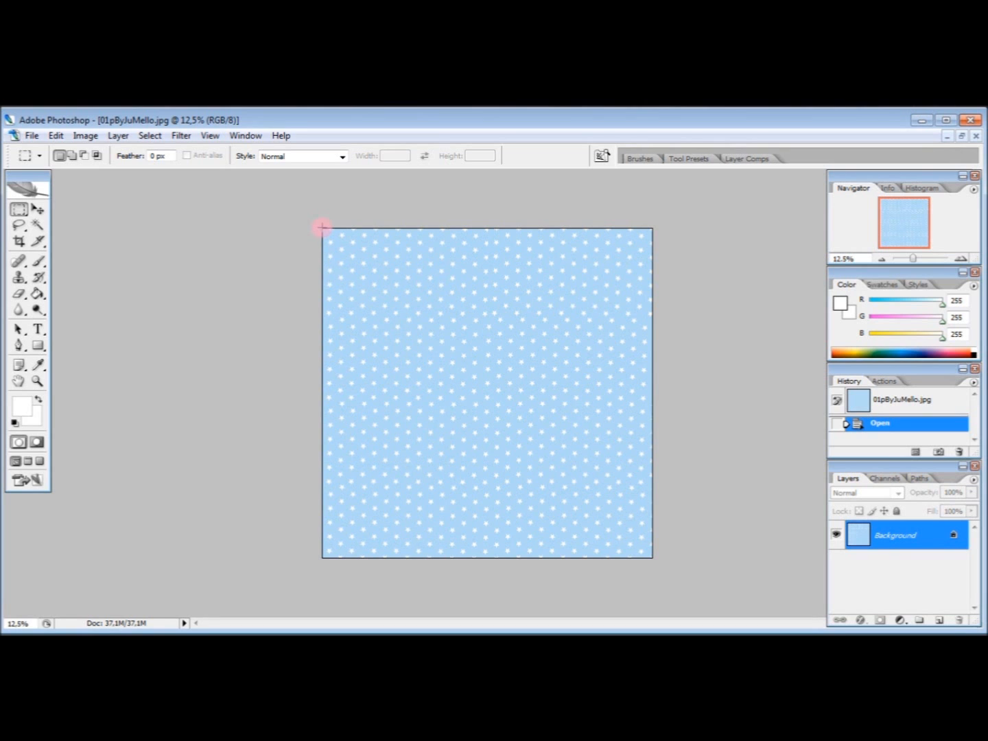
left_click_drag(339, 263, 603, 492)
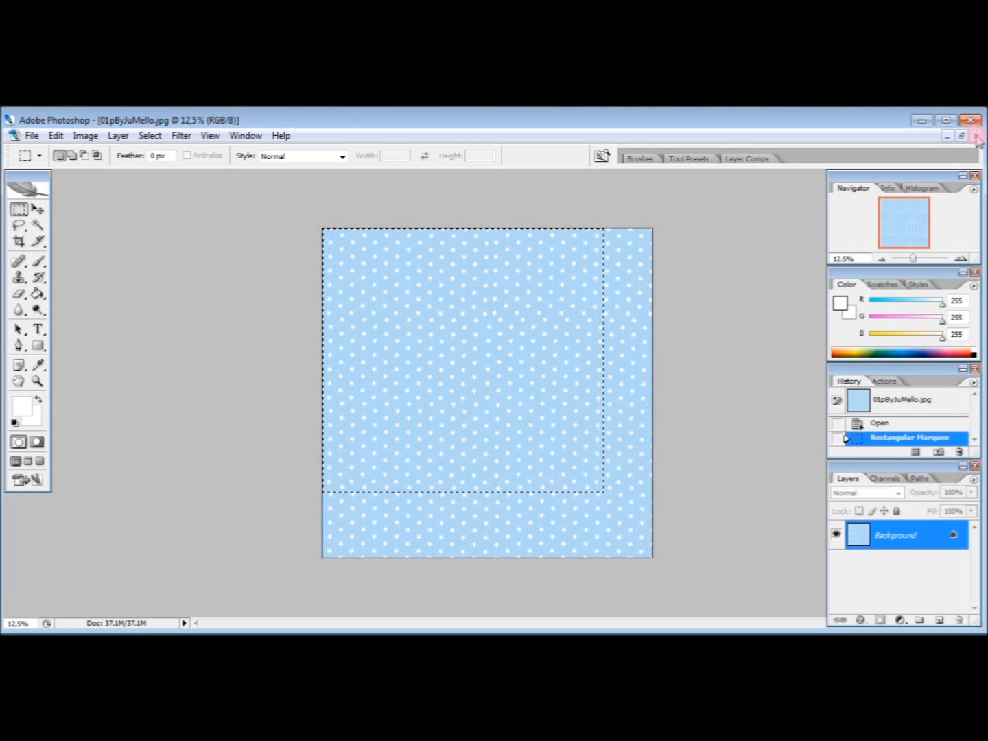
left_click(977, 137)
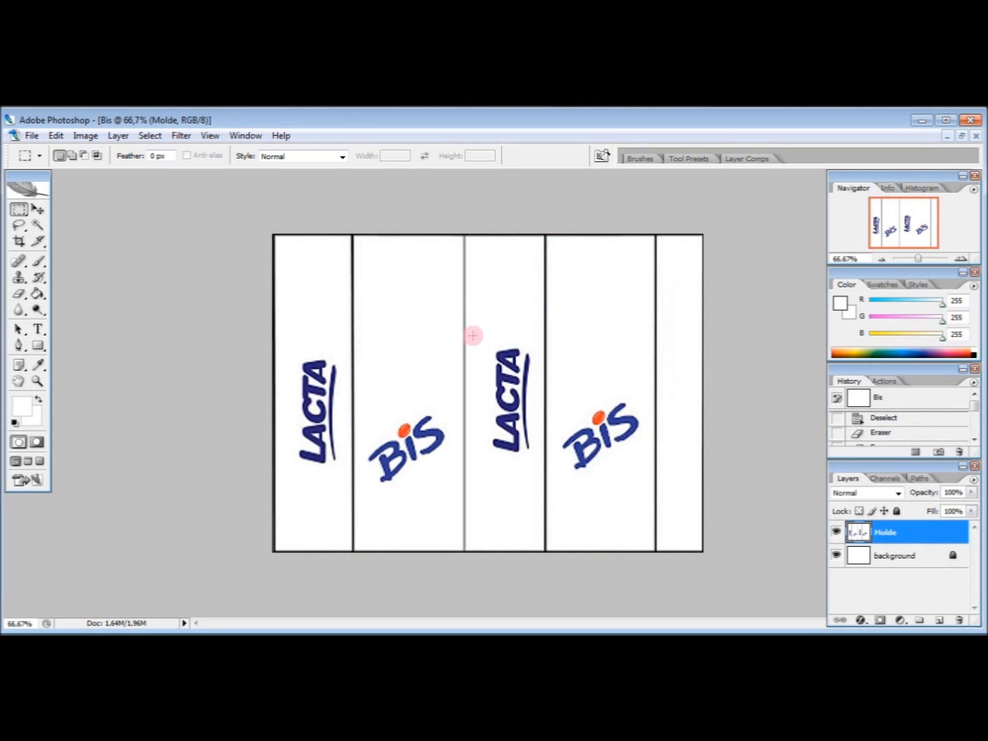
key("ctrl+v")
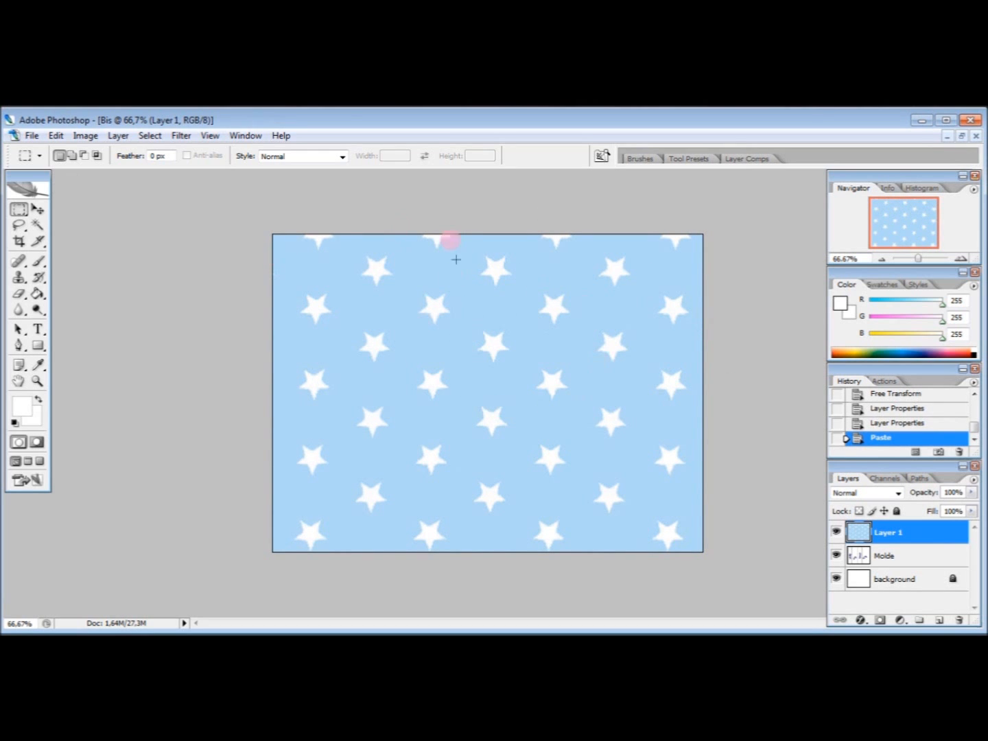
Scale the pasted star paper to about 28,6% wide and 26,9% high so it covers the canvas, and apply the transformation.
left_click(274, 310)
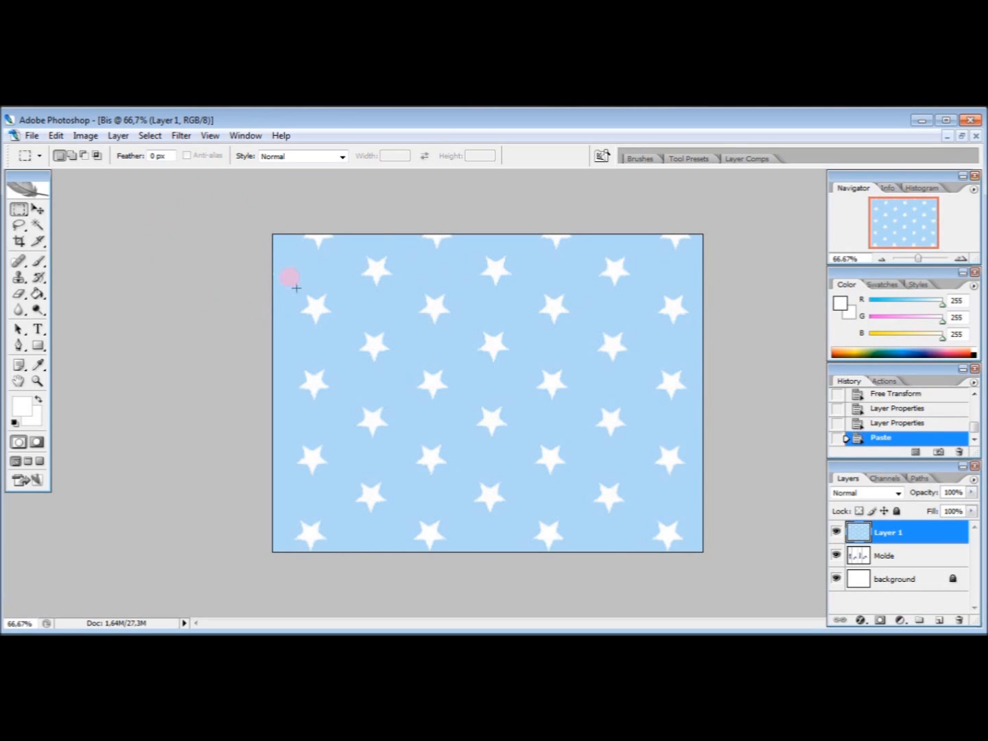
left_click(39, 210)
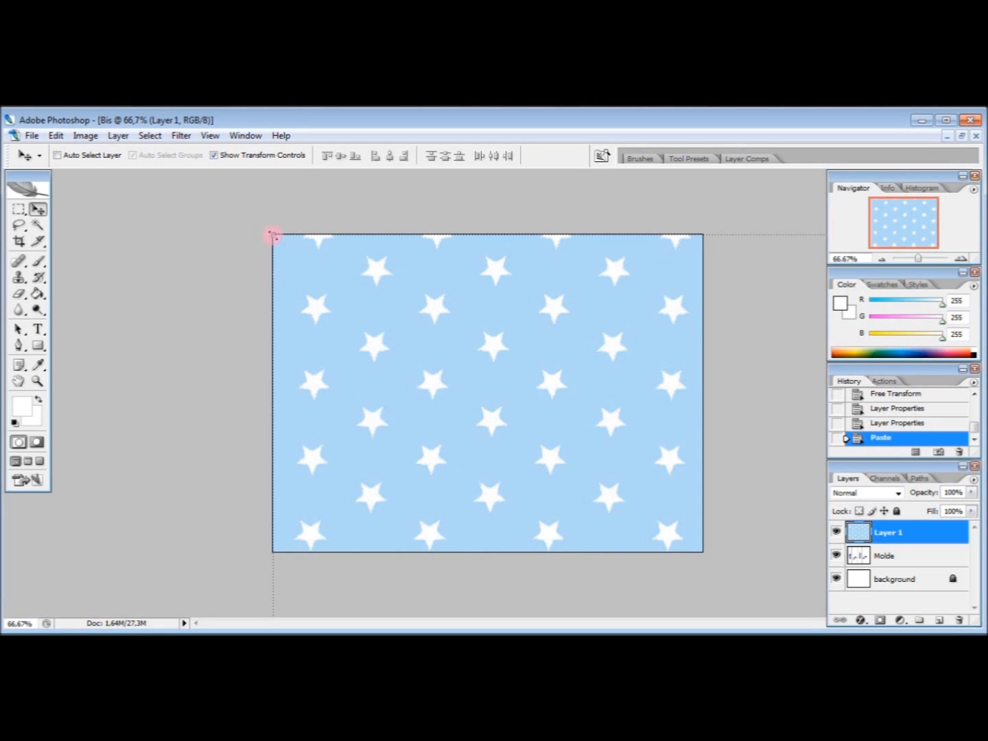
left_click_drag(273, 235, 724, 578)
key("ctrl+t")
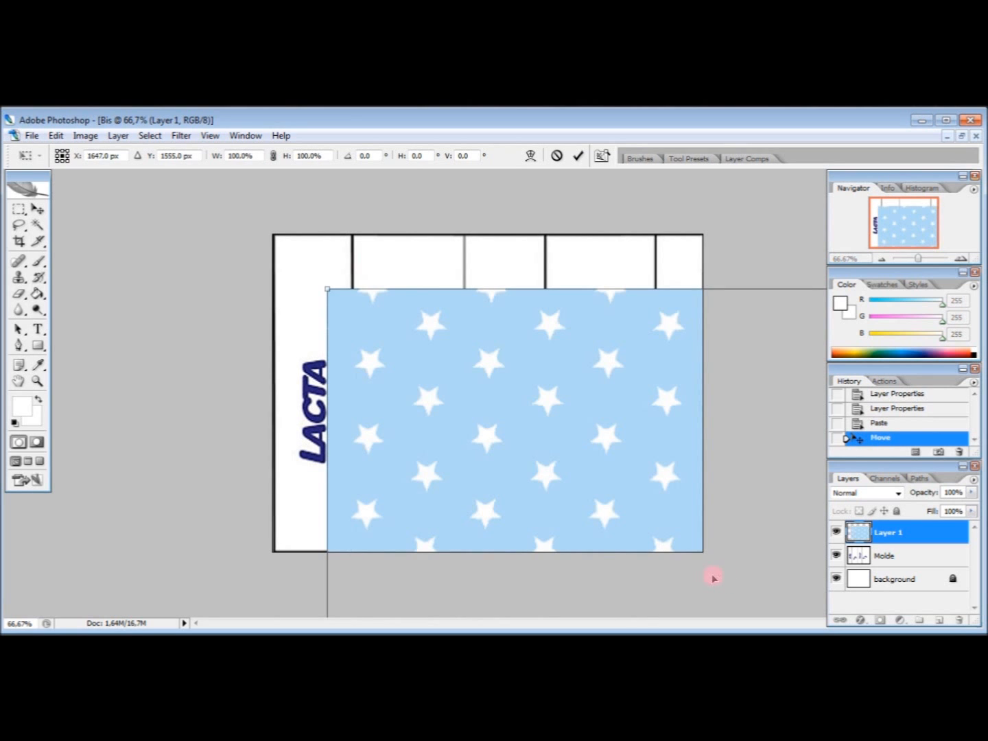
left_click_drag(327, 285, 583, 481)
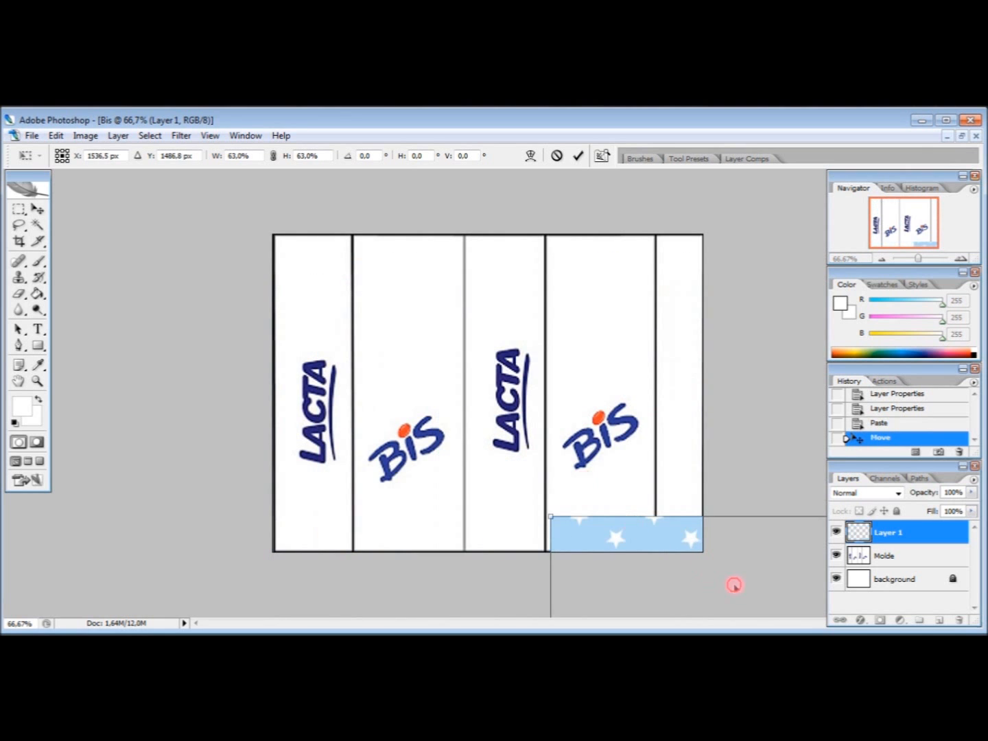
left_click_drag(734, 585, 379, 259)
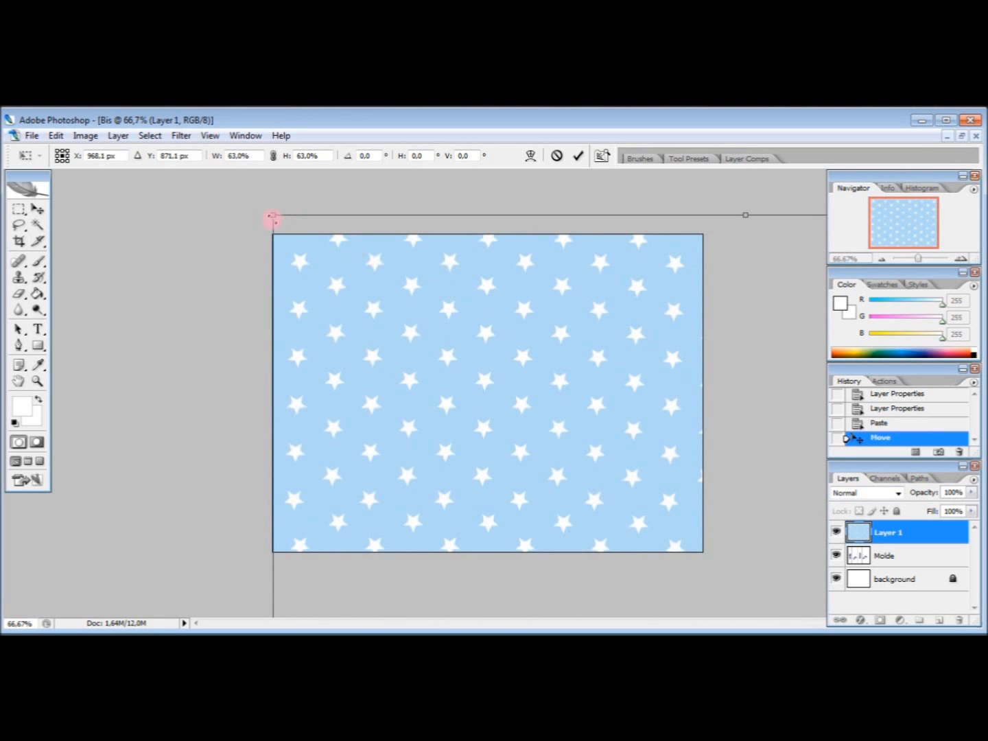
left_click_drag(273, 215, 545, 414)
left_click_drag(601, 494, 403, 286)
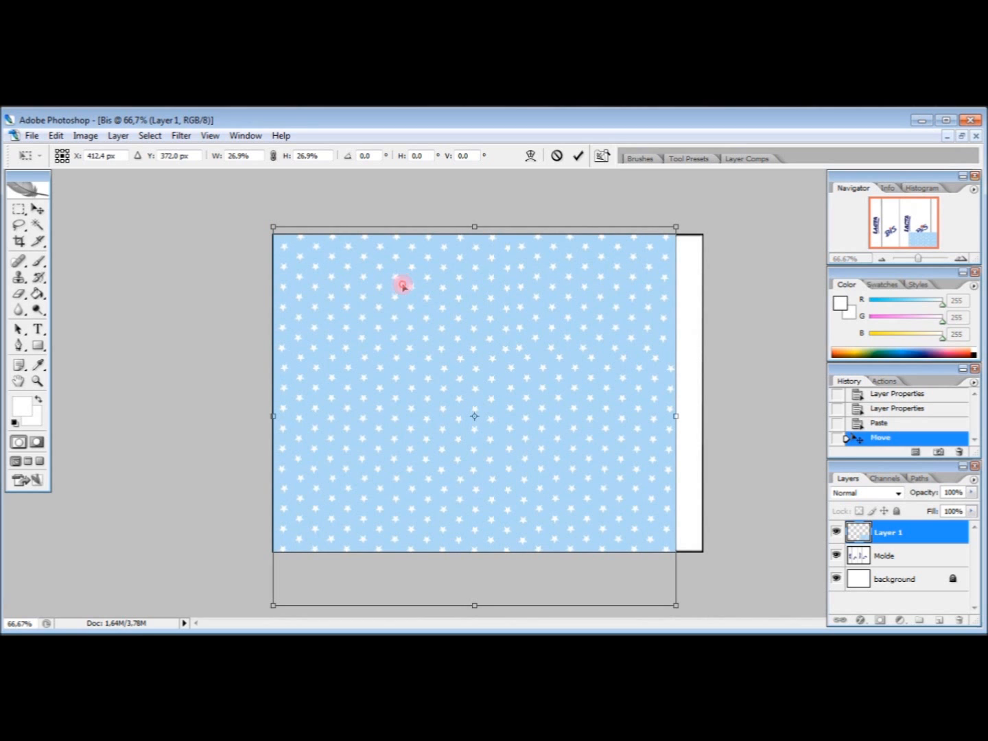
left_click_drag(677, 416, 700, 418)
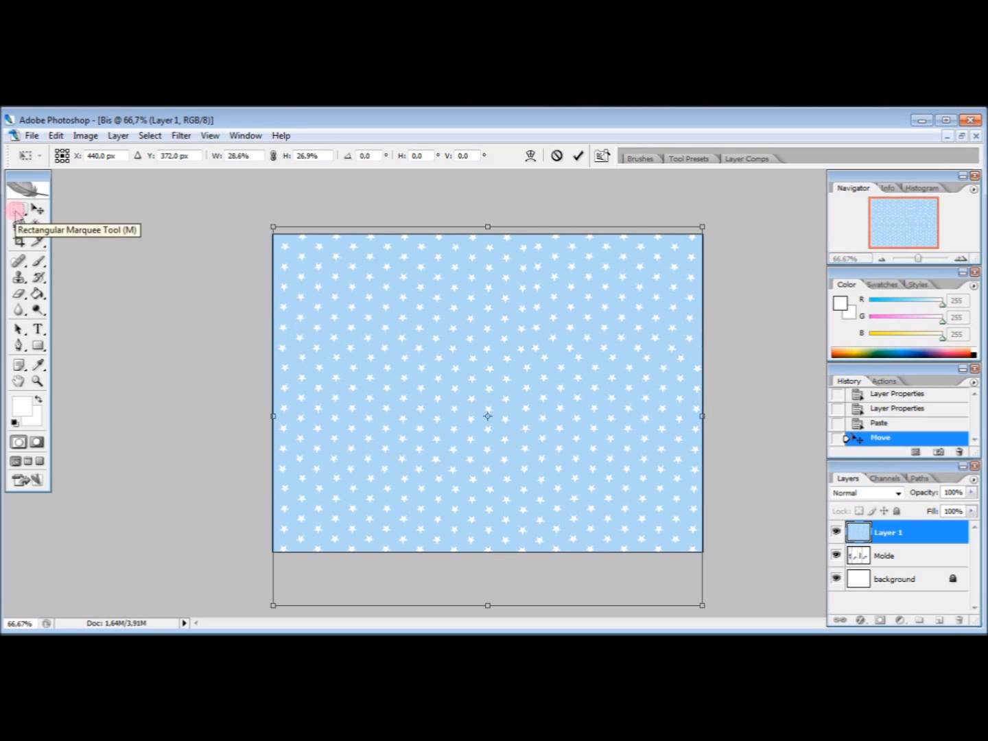
left_click(16, 213)
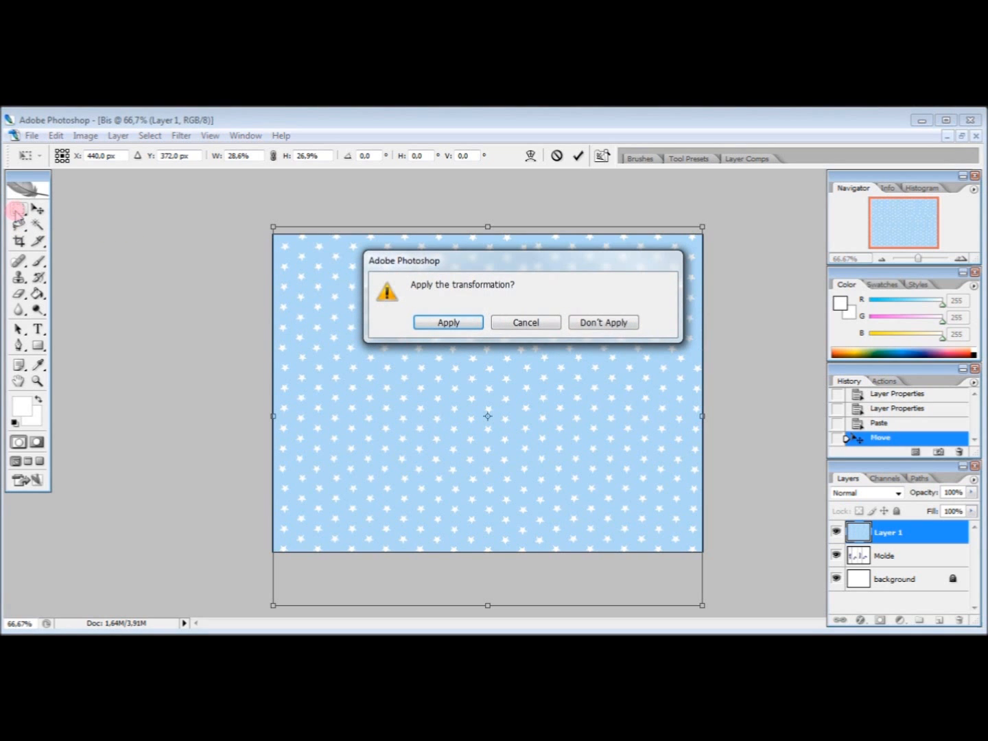
left_click(448, 321)
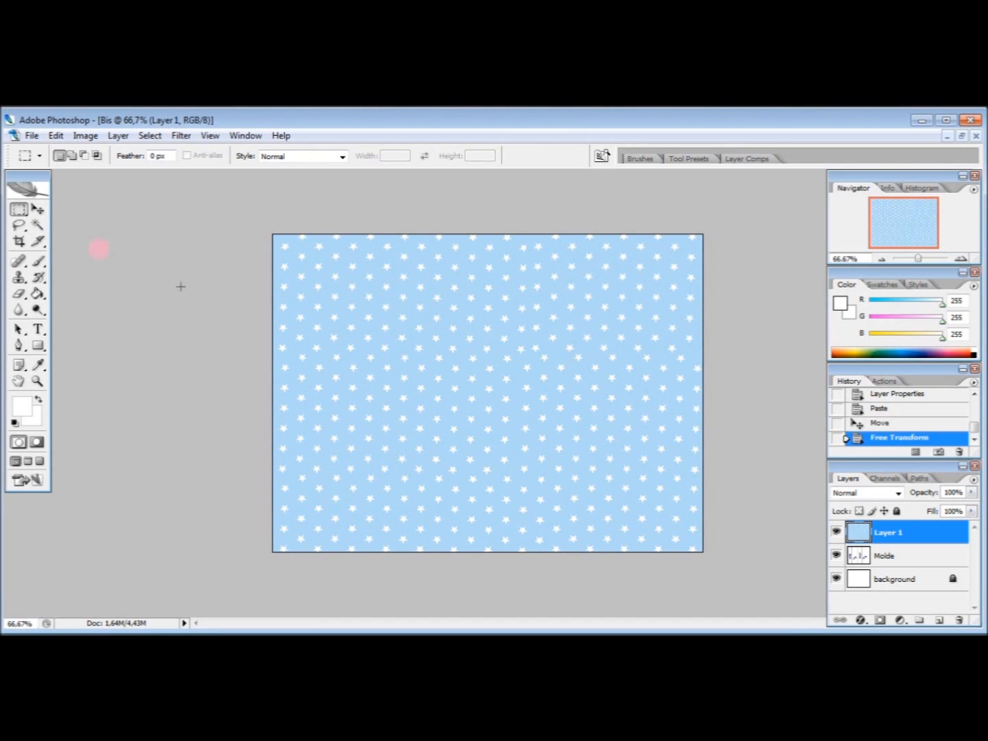
Rename the star paper's layer as fundo and move the Molde layer above it.
double_click(889, 534)
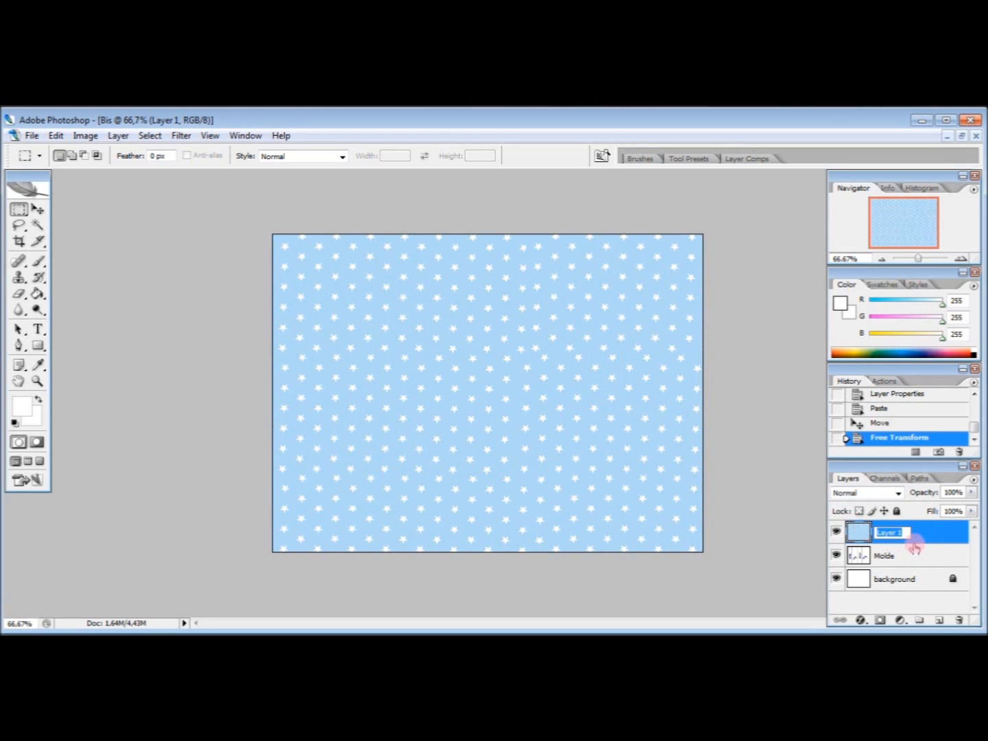
type("fundo")
key("Return")
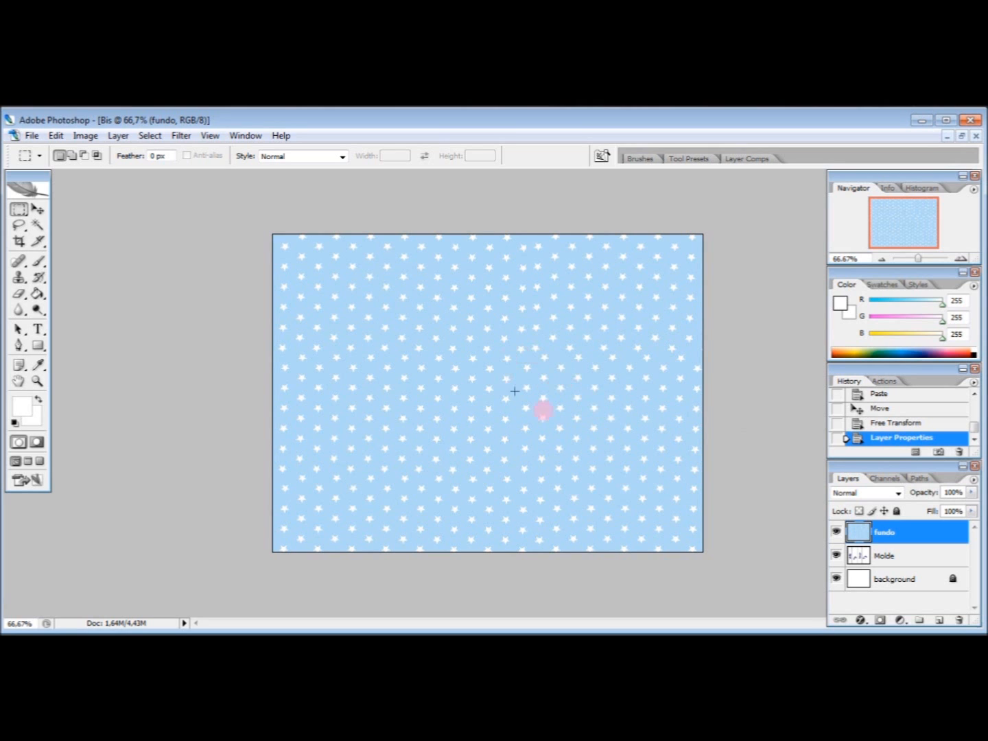
left_click(906, 560)
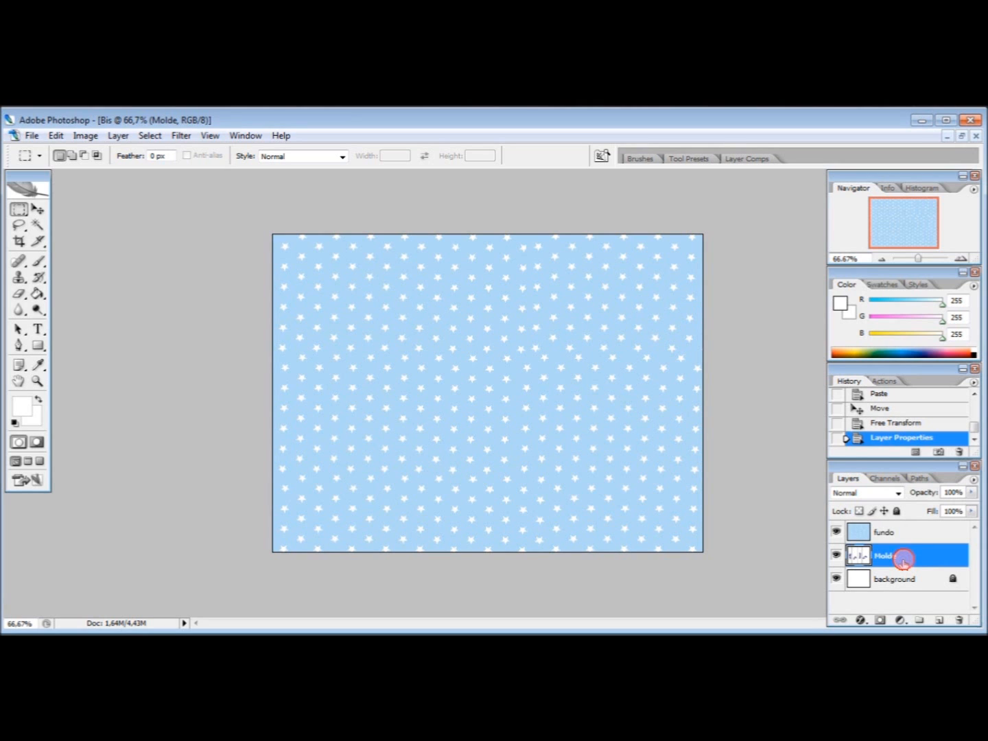
left_click_drag(903, 563, 909, 529)
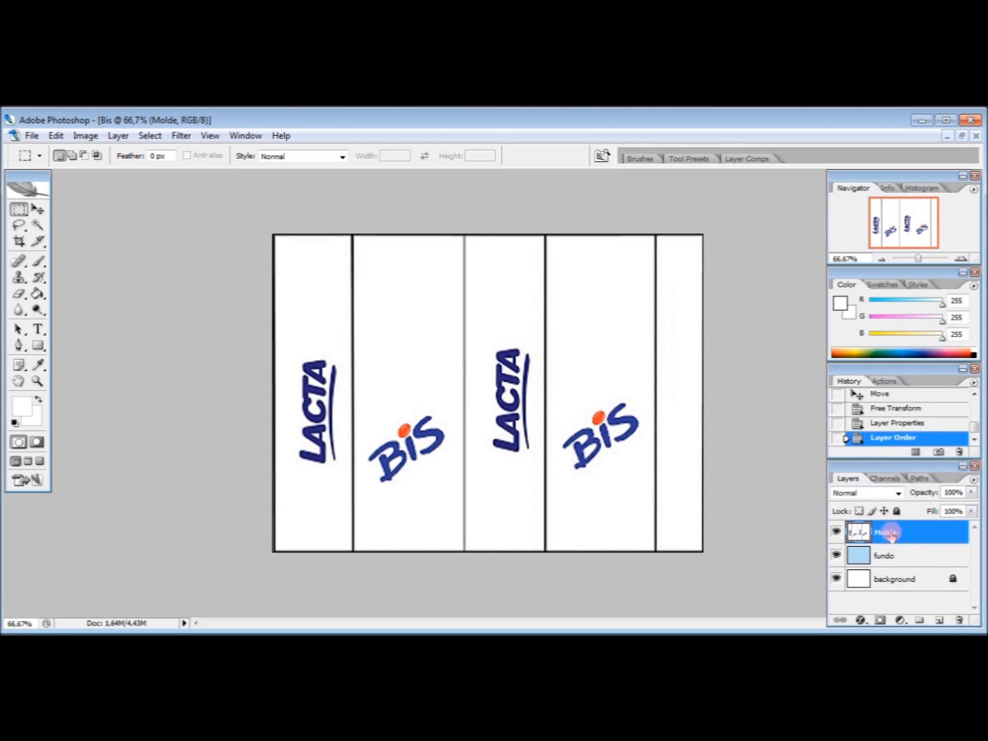
Select the white areas of the template's two Bis panels with the Magic Wand, delete them from the fundo layer and deselect.
left_click(38, 224)
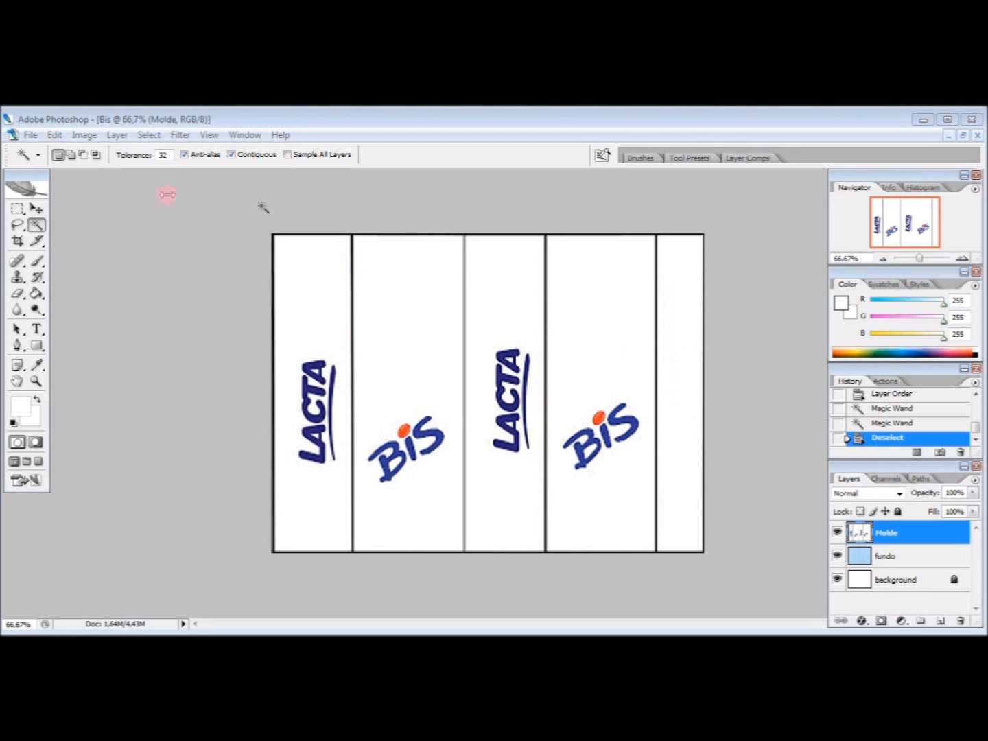
left_click(238, 121)
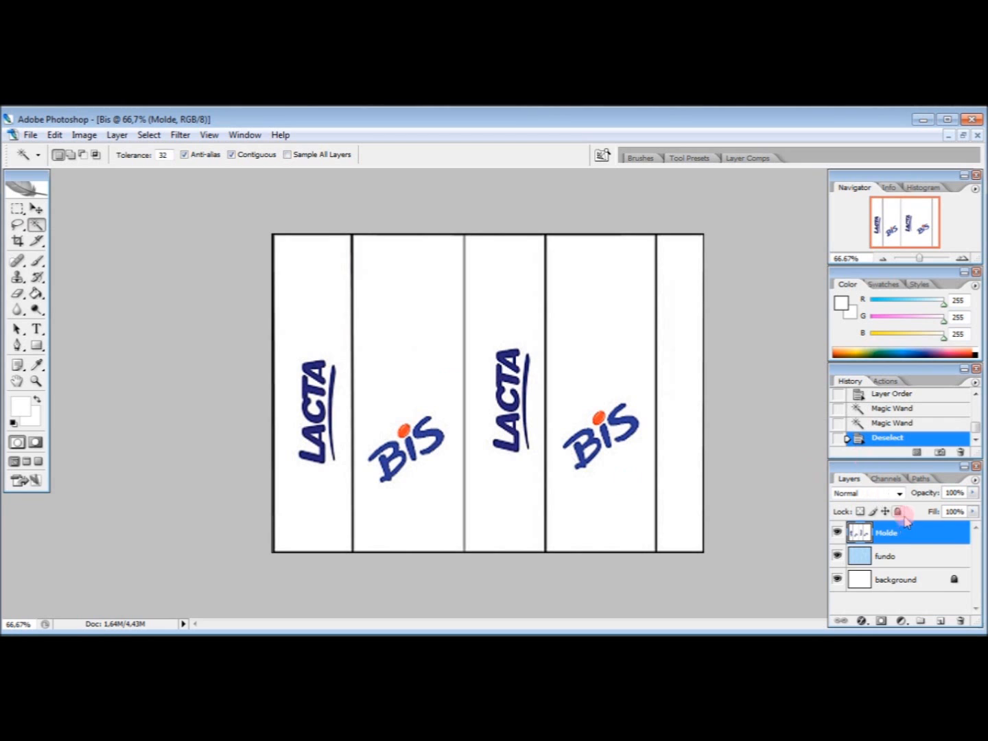
left_click(420, 339)
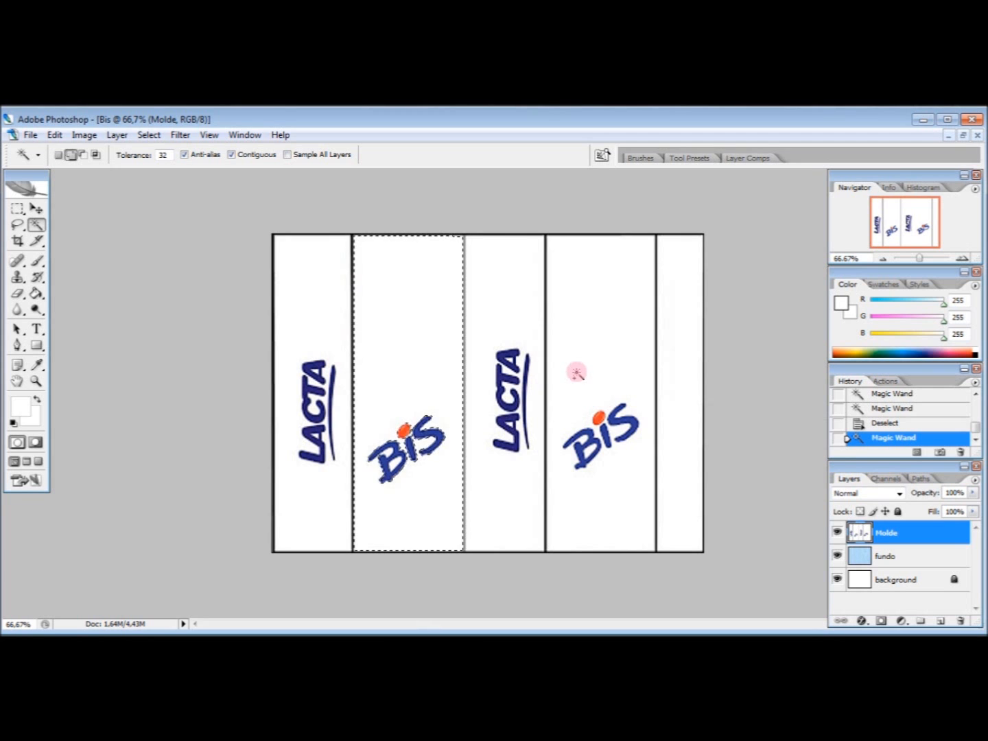
left_click(582, 374, "shift")
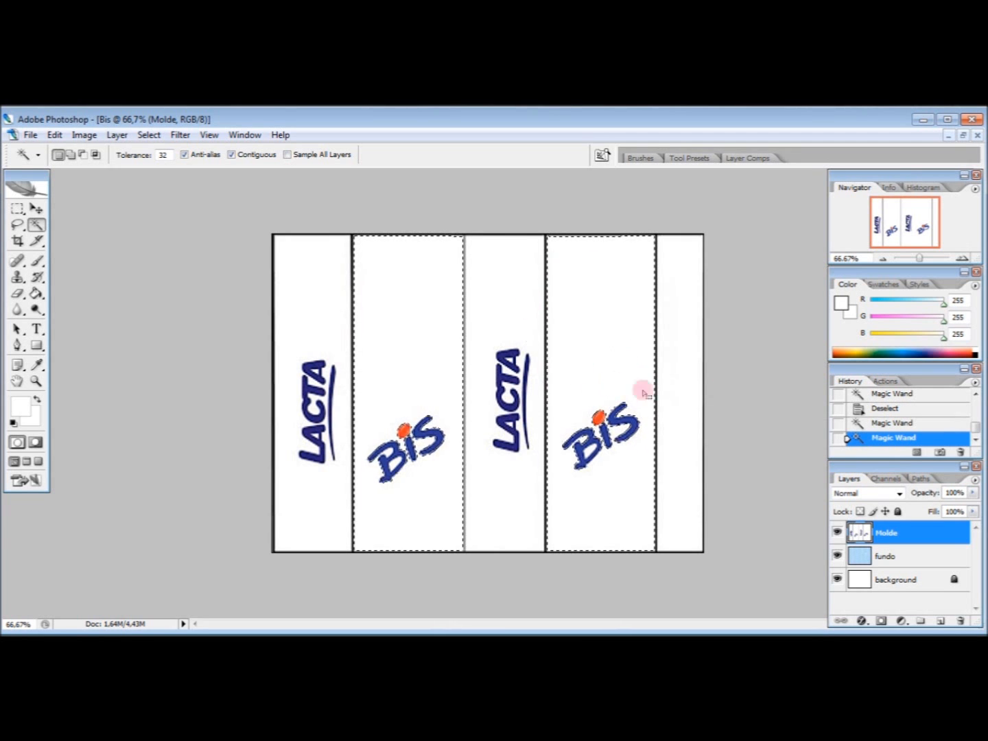
left_click(895, 560)
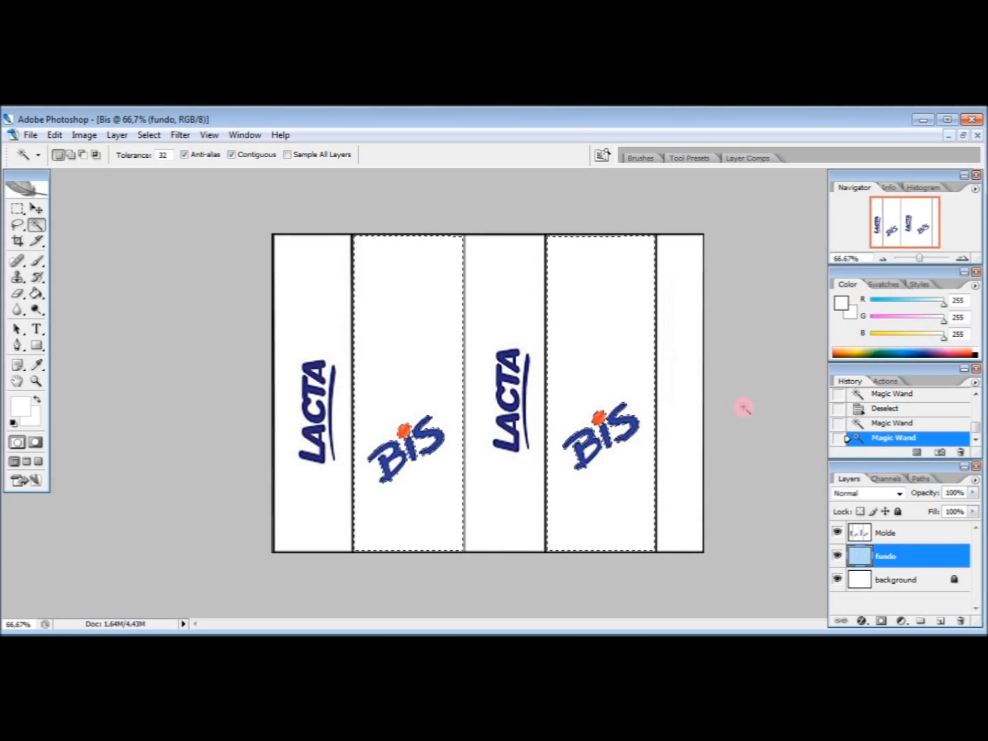
key("Delete")
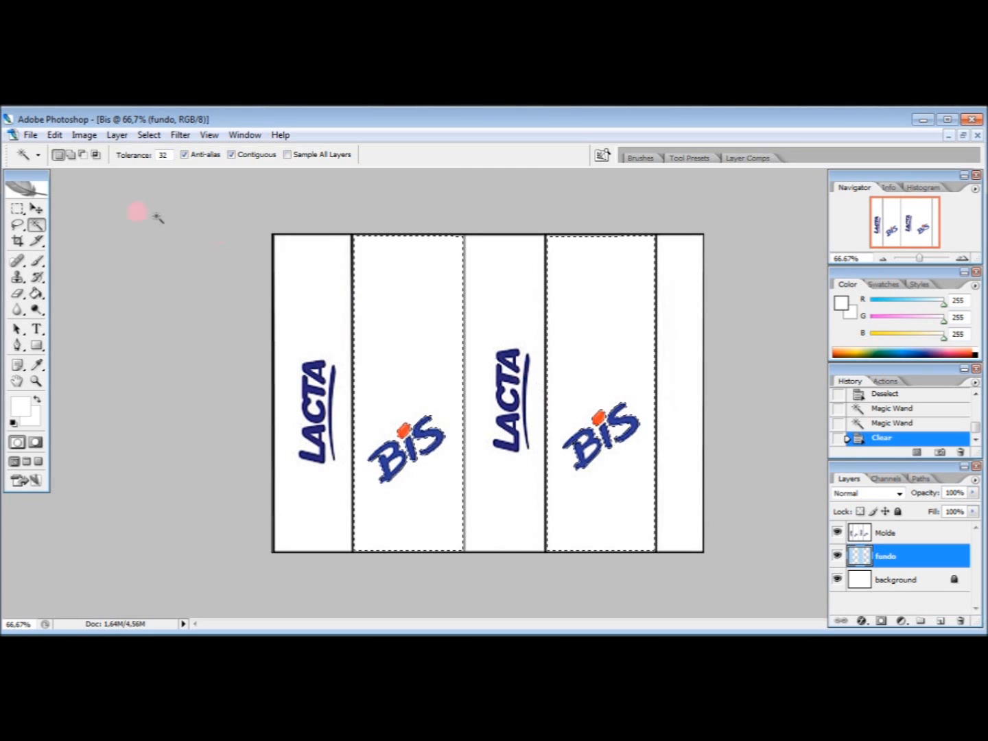
left_click(18, 209)
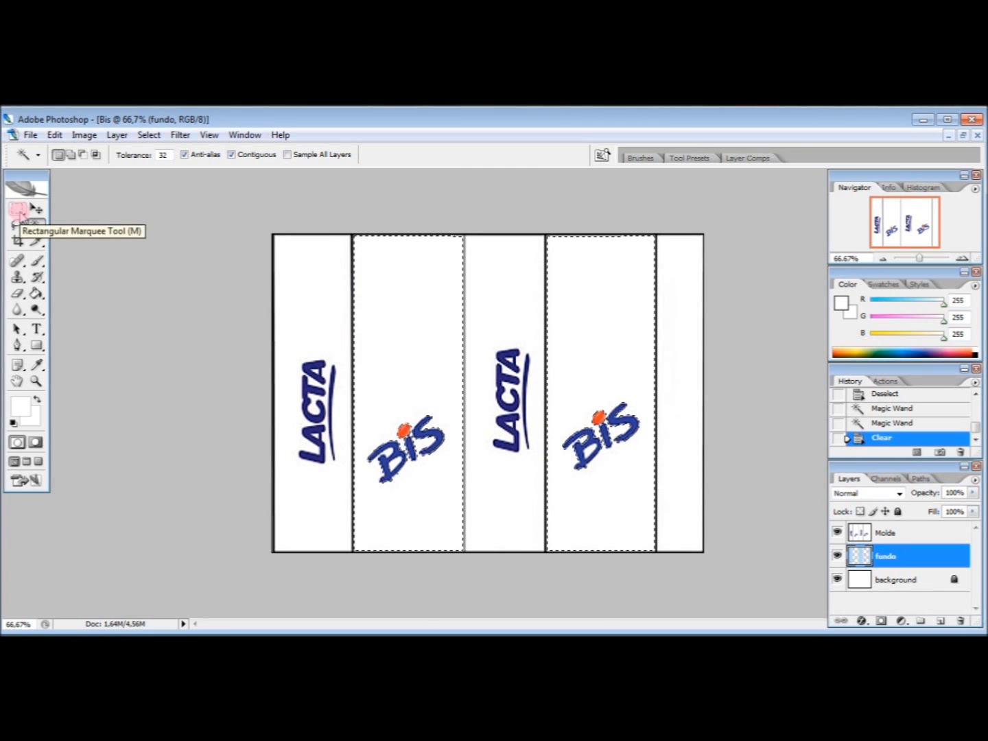
left_click(18, 210)
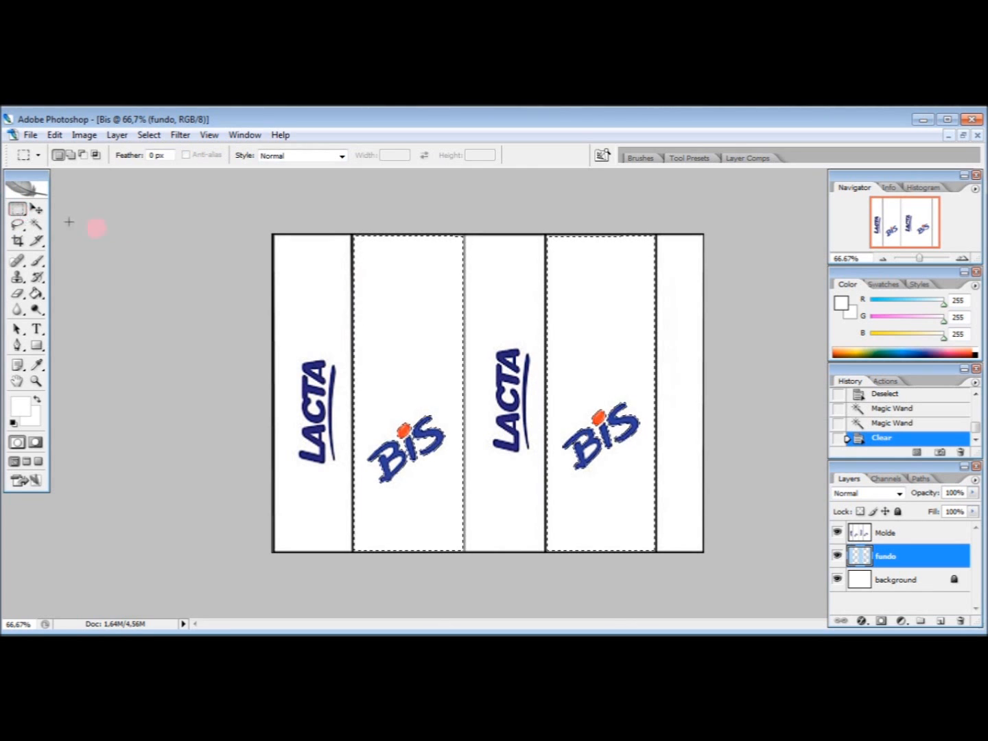
left_click(423, 303)
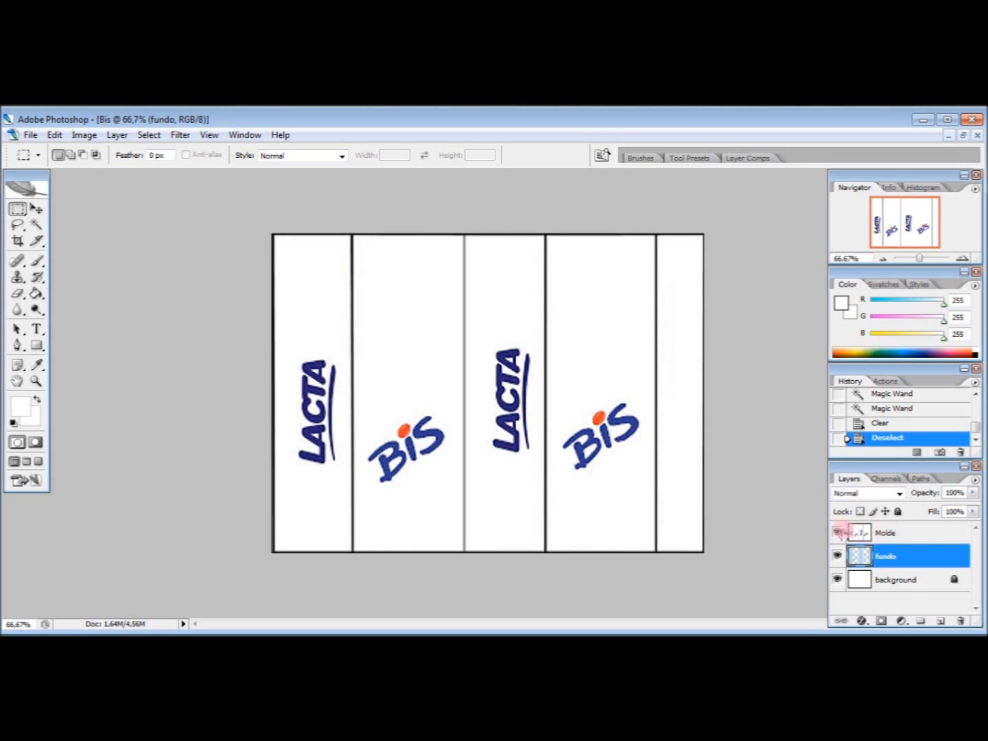
Hide the Molde layer and delete the leftover Bis lettering from both white panels of the fundo layer.
left_click(838, 533)
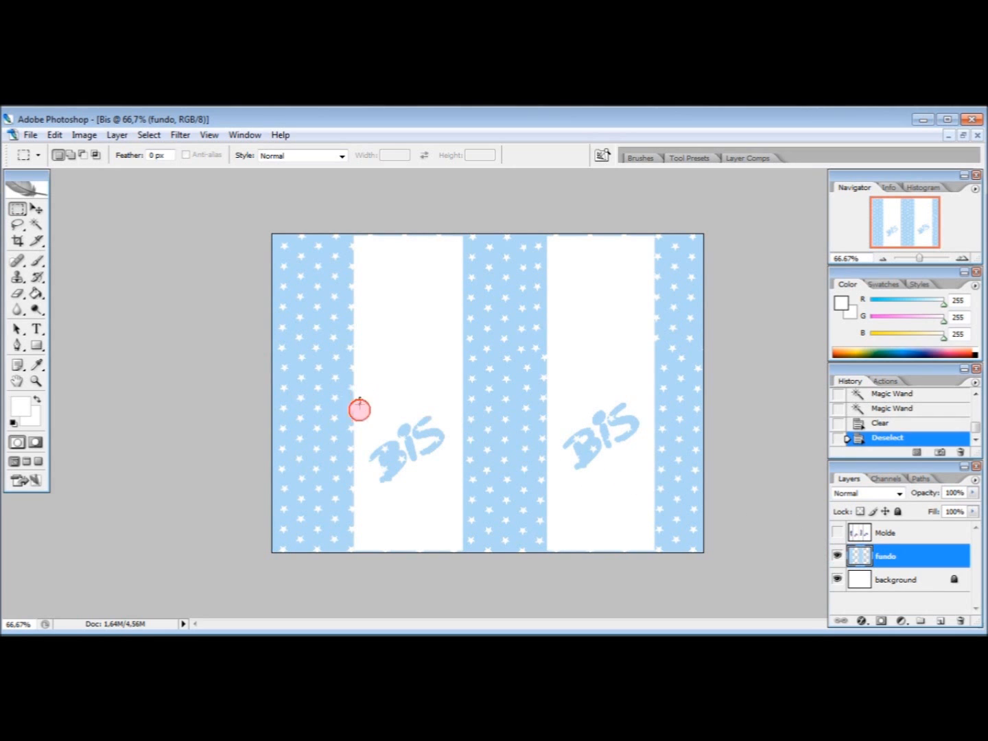
mouse_move(359, 397)
left_mouse_down()
mouse_move(372, 459)
mouse_move(454, 494)
left_mouse_up()
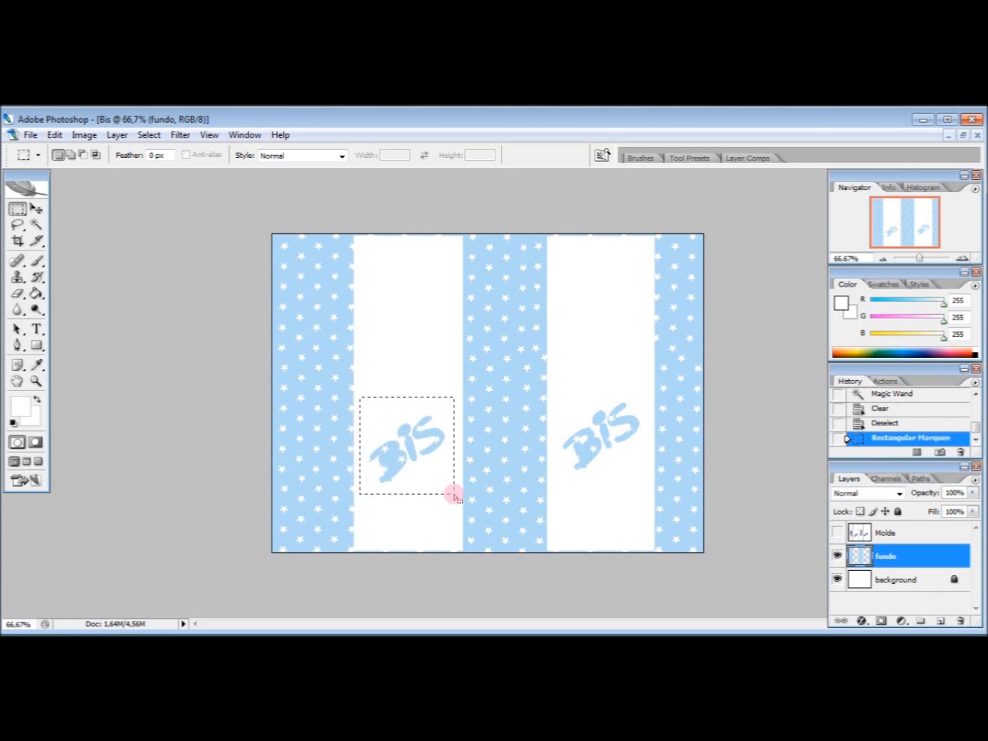
key("Delete")
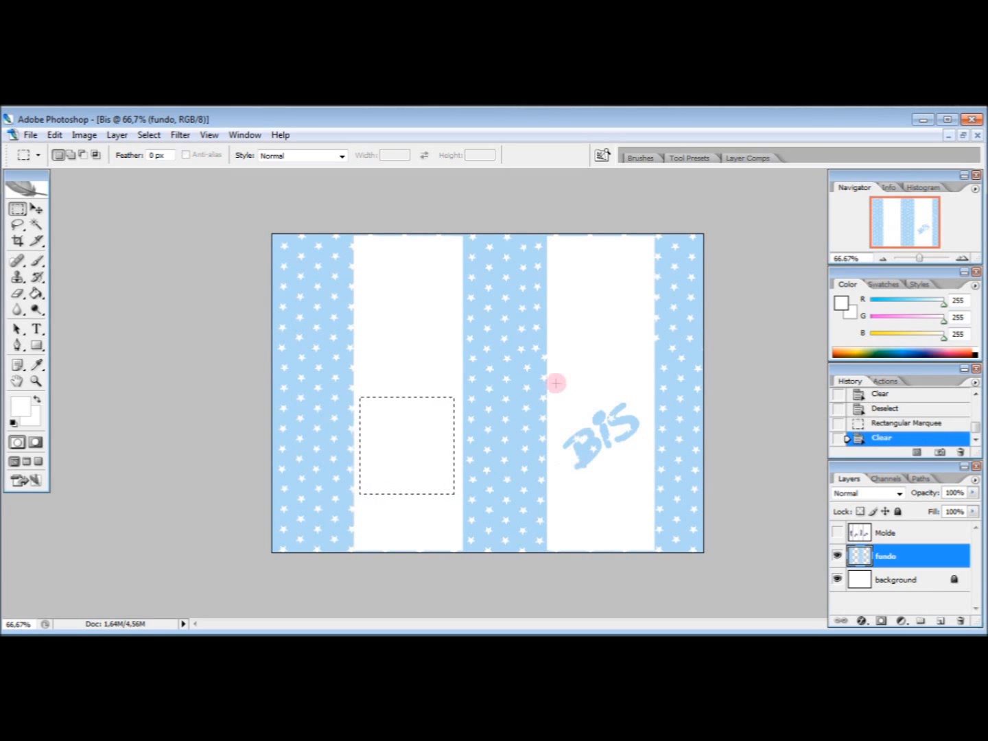
mouse_move(556, 383)
left_mouse_down()
mouse_move(574, 470)
mouse_move(638, 492)
left_mouse_up()
key("Delete")
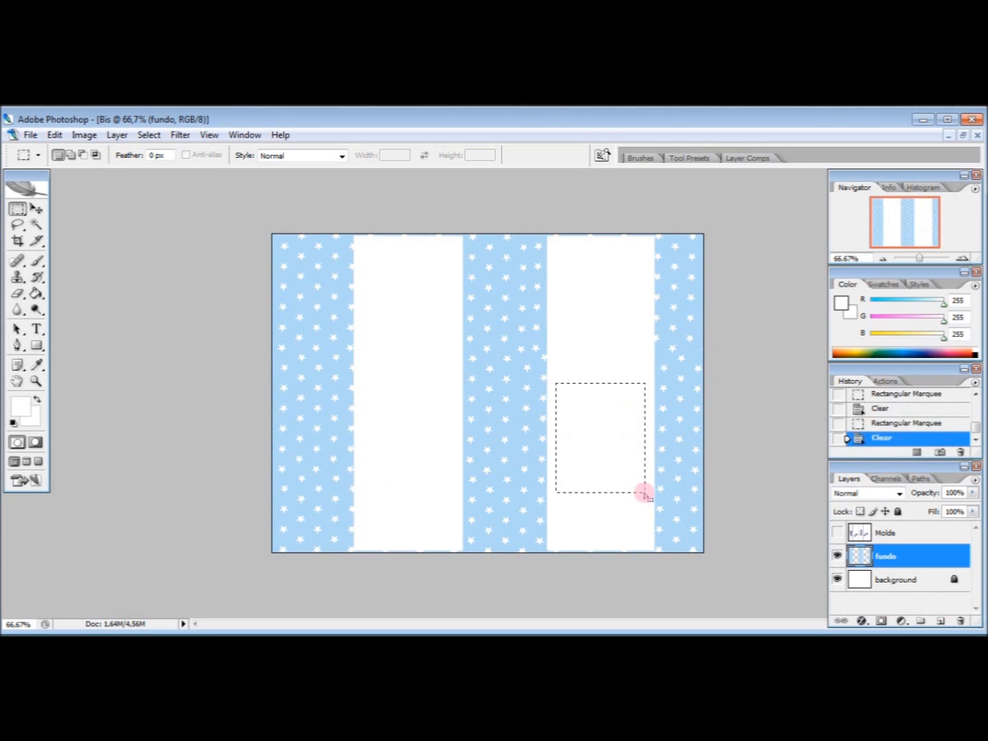
left_click(452, 320)
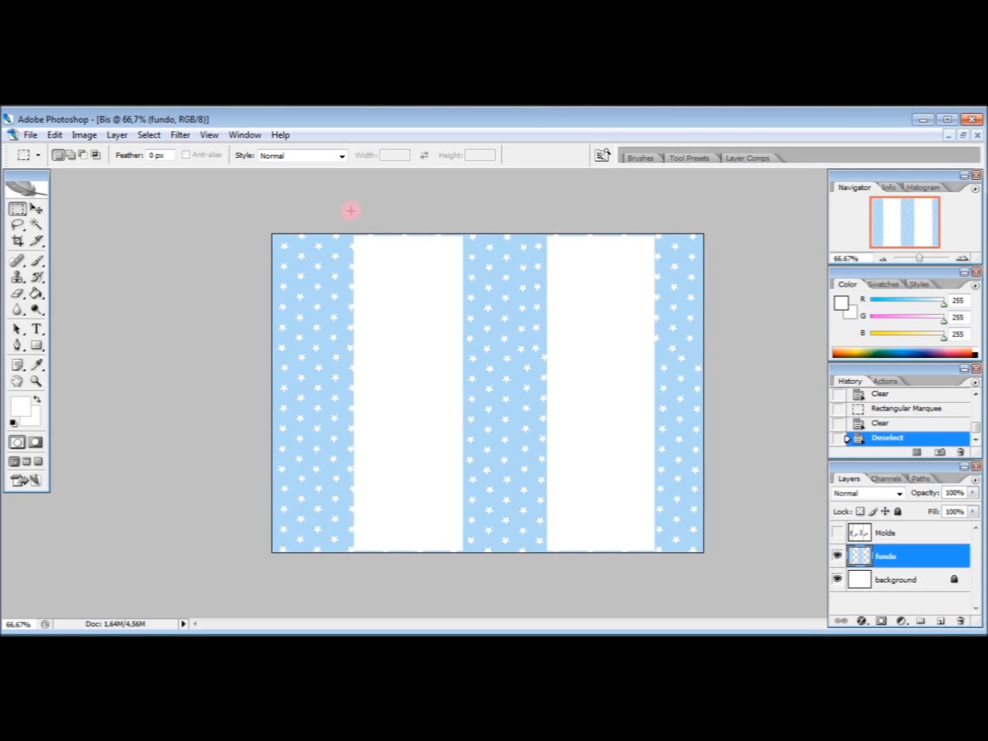
Delete the leftover paper slivers at the upper and lower edges of both white panels on the fundo layer, and deselect.
left_click_drag(350, 235, 460, 362)
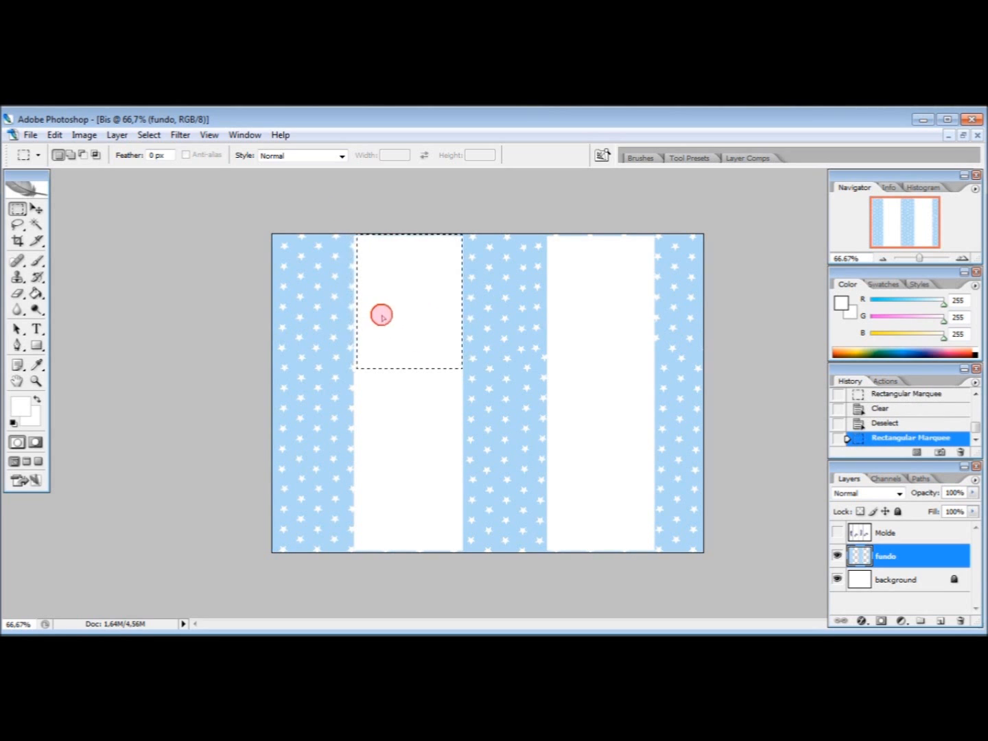
left_click_drag(379, 312, 572, 316)
key("Delete")
key("Delete")
key("Delete")
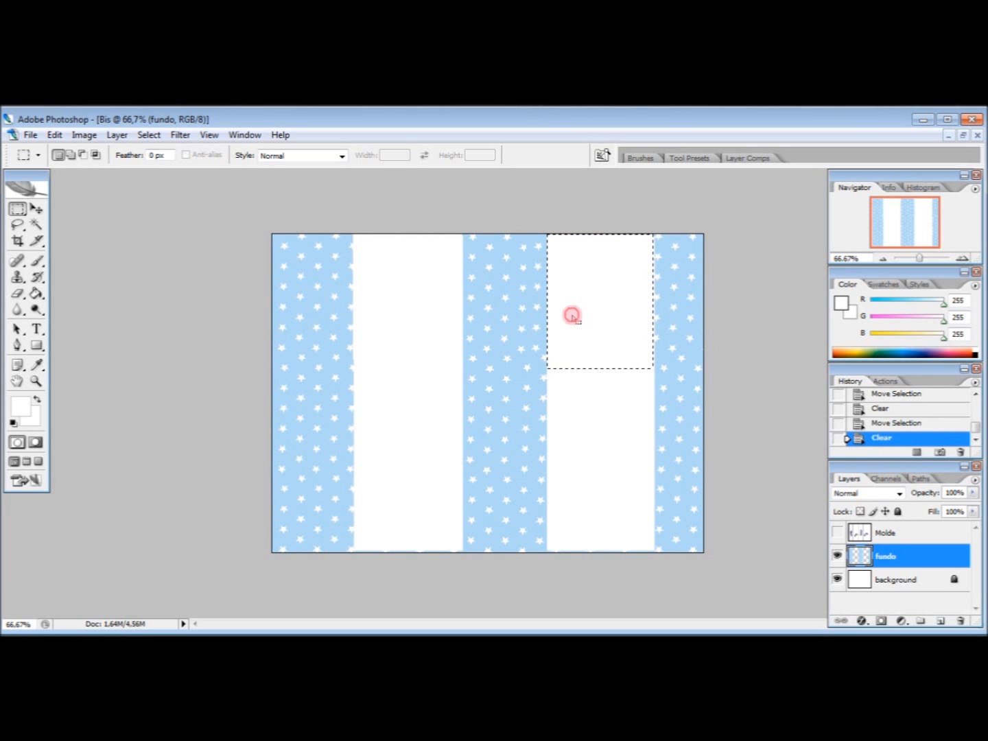
left_click_drag(573, 315, 409, 530)
key("Delete")
key("Delete")
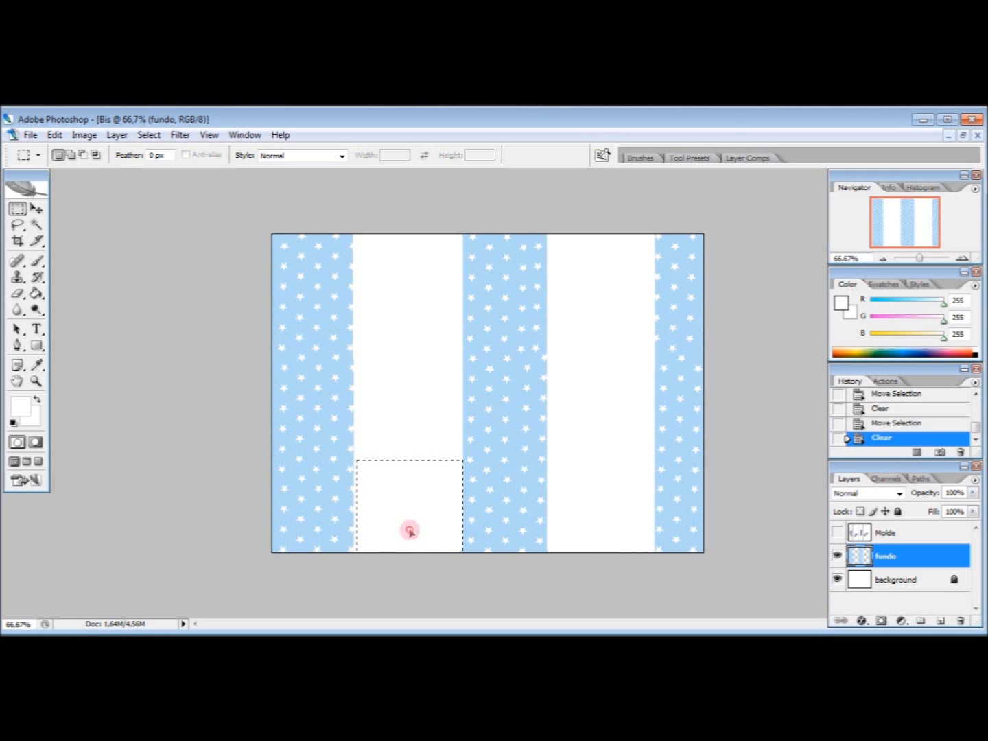
left_click(410, 530)
key("ctrl+z")
left_click(542, 372)
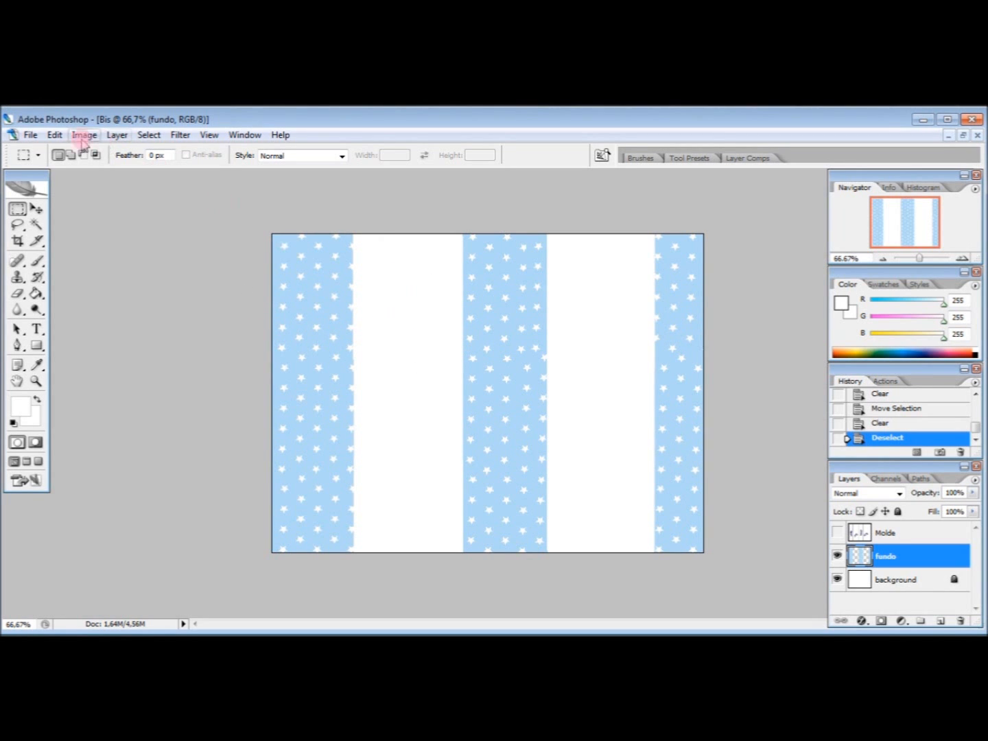
Open the beige striped paper 04pByJuMello from the Papéis folder.
left_click(31, 135)
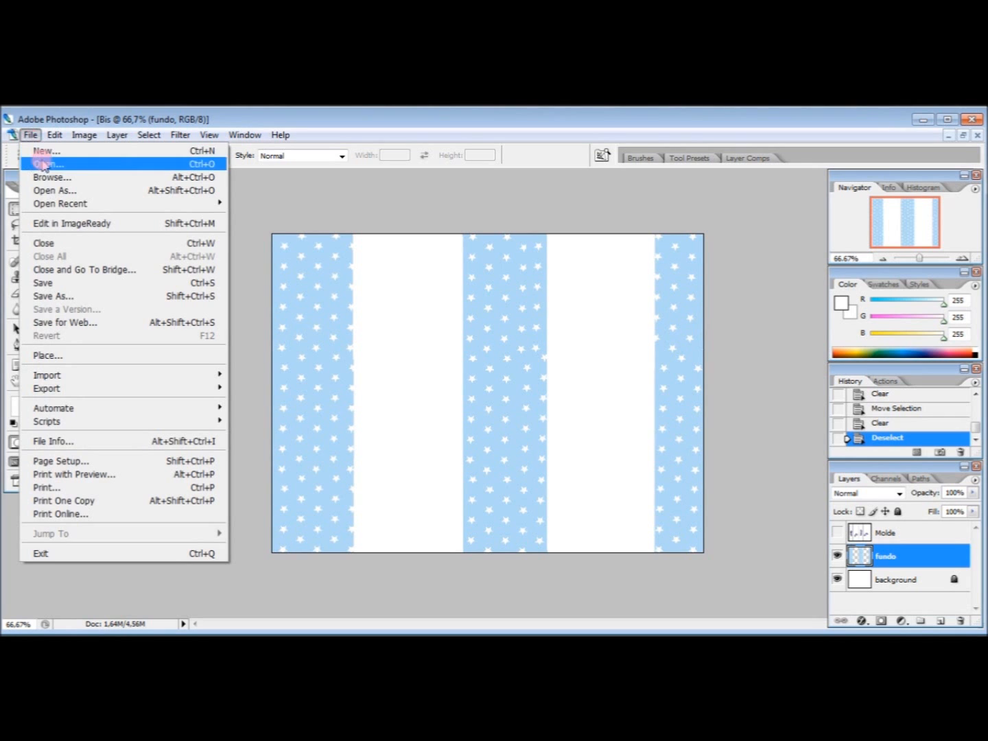
left_click(44, 166)
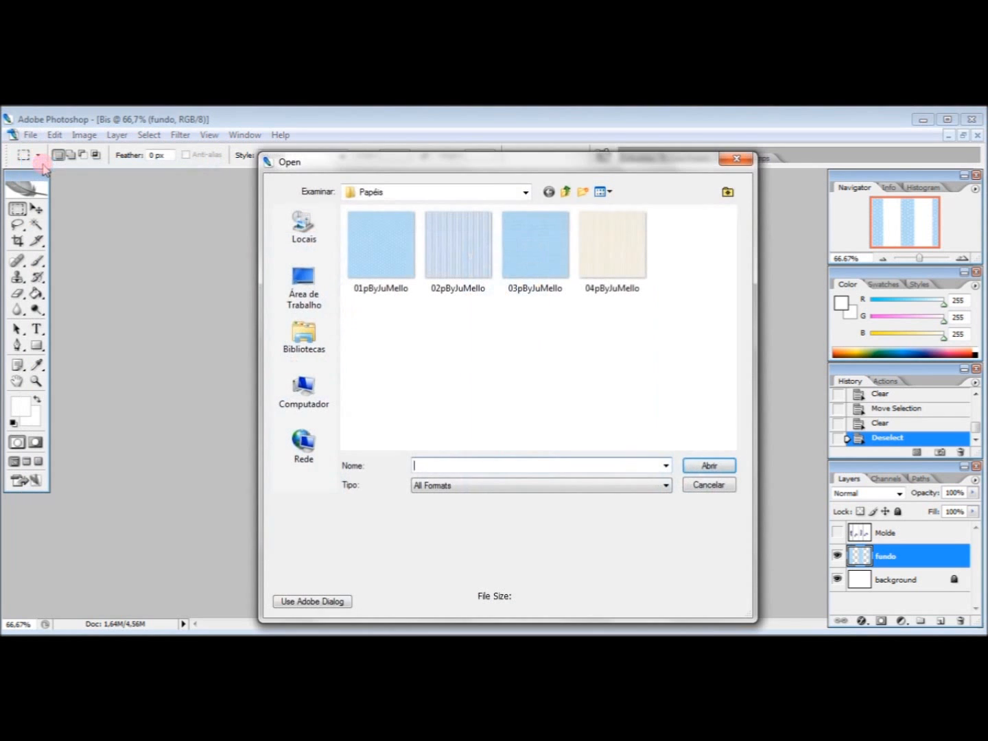
left_click(616, 265)
double_click(616, 265)
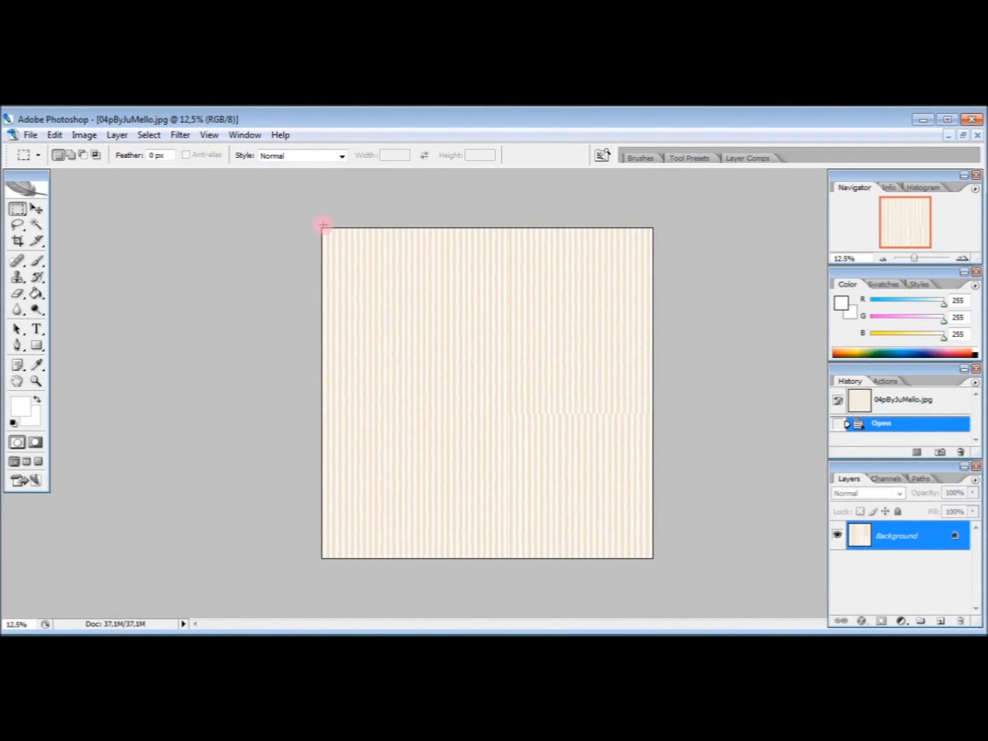
Copy a large rectangular area from the striped paper's upper-left corner, close that file and paste the area into the Bis document.
left_click(15, 210)
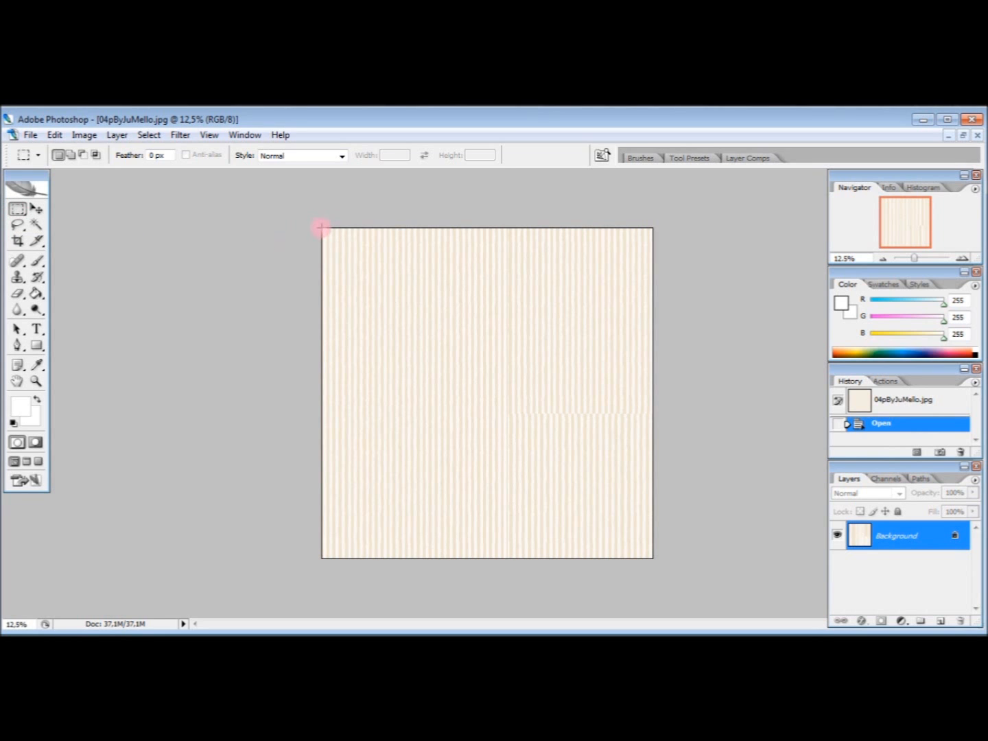
left_click_drag(322, 228, 569, 441)
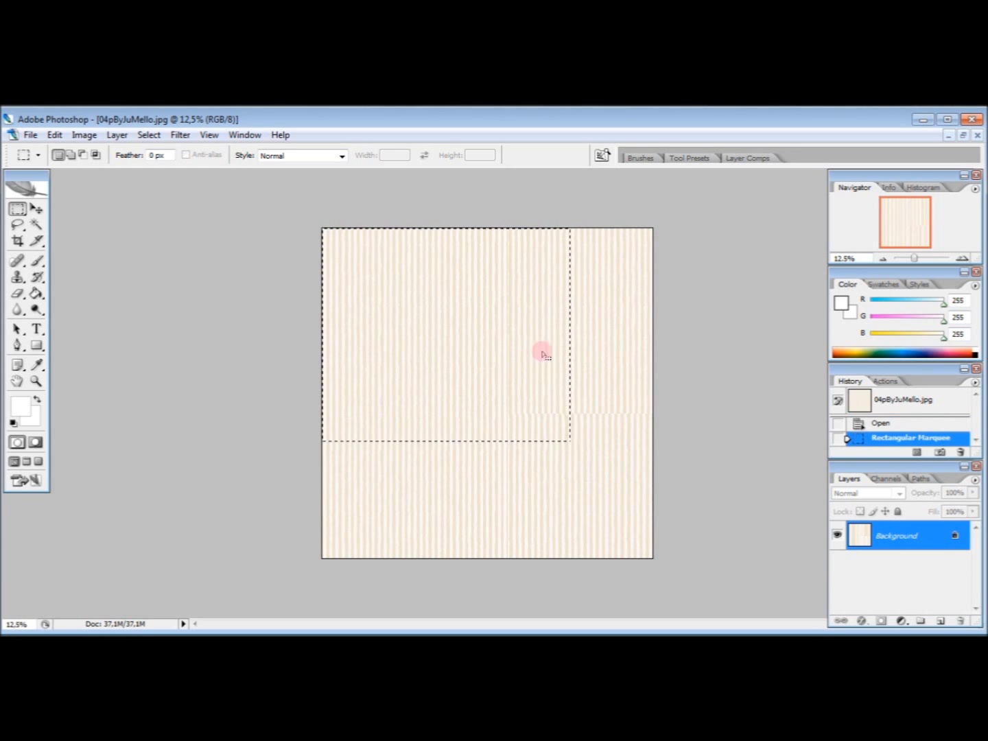
left_click(978, 136)
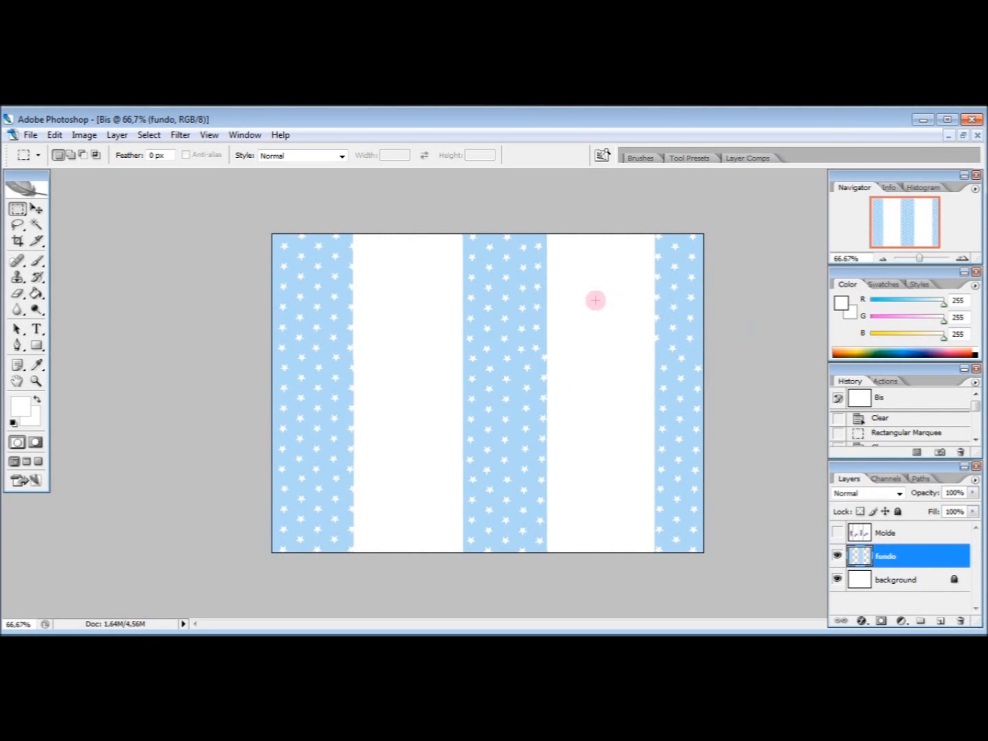
key("ctrl+v")
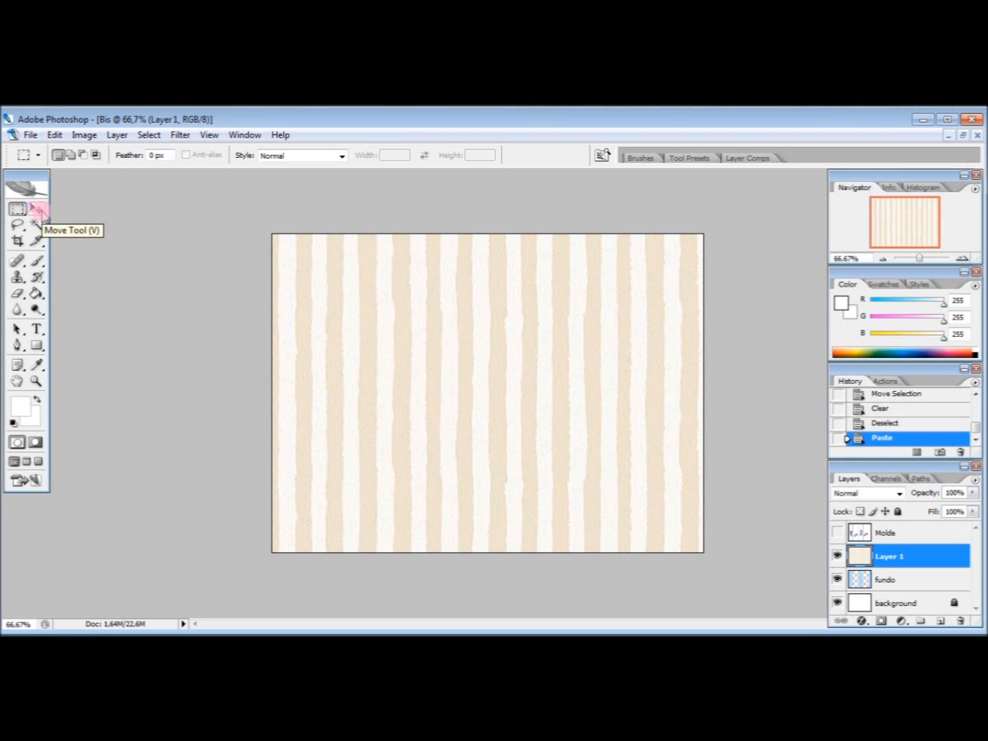
Scale the pasted striped paper proportionally to about 28.1%, position it to cover both white panels at full height, and apply the transformation.
left_click(37, 210)
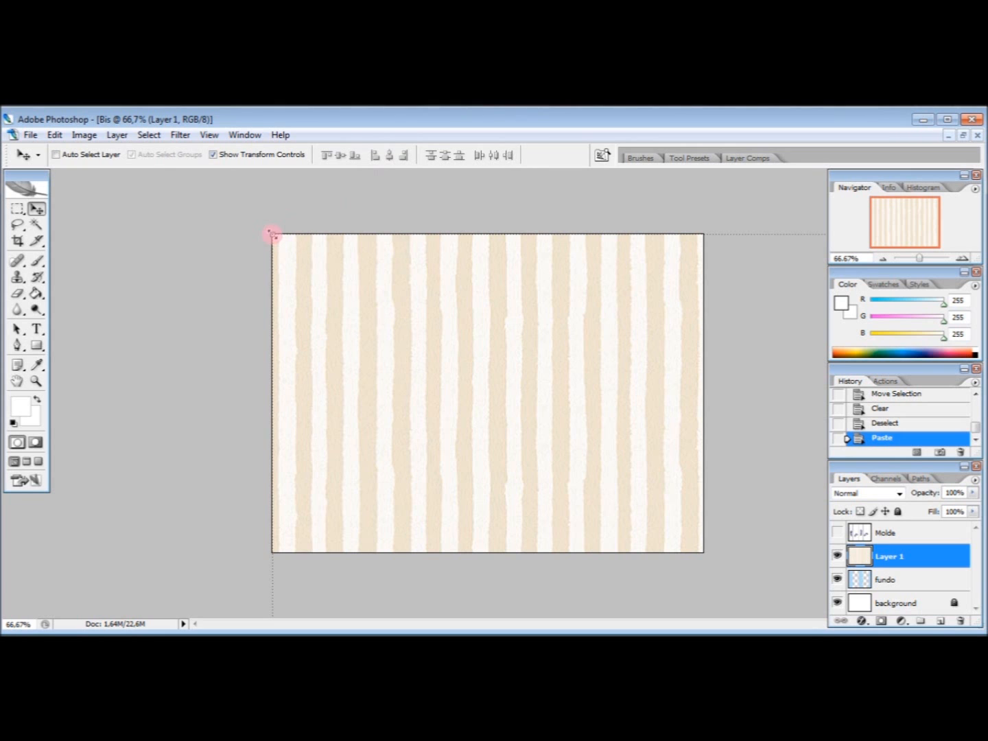
left_click_drag(272, 234, 642, 487)
left_click_drag(756, 591, 392, 304)
left_click_drag(258, 243, 605, 491)
left_click_drag(717, 602, 436, 324)
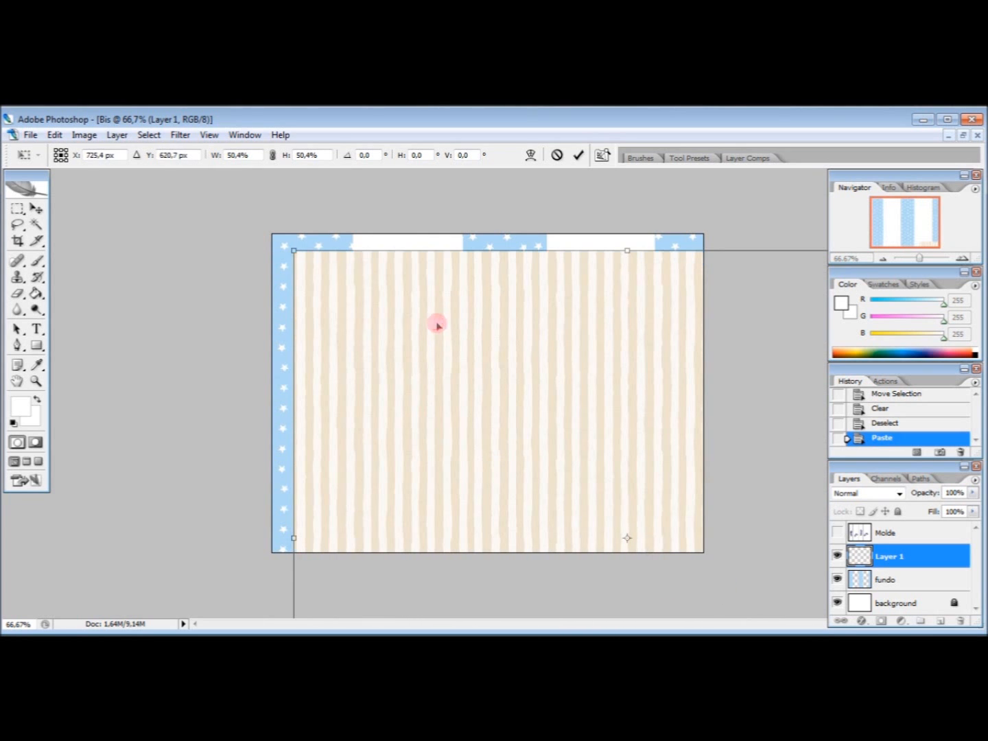
left_click_drag(293, 247, 565, 481)
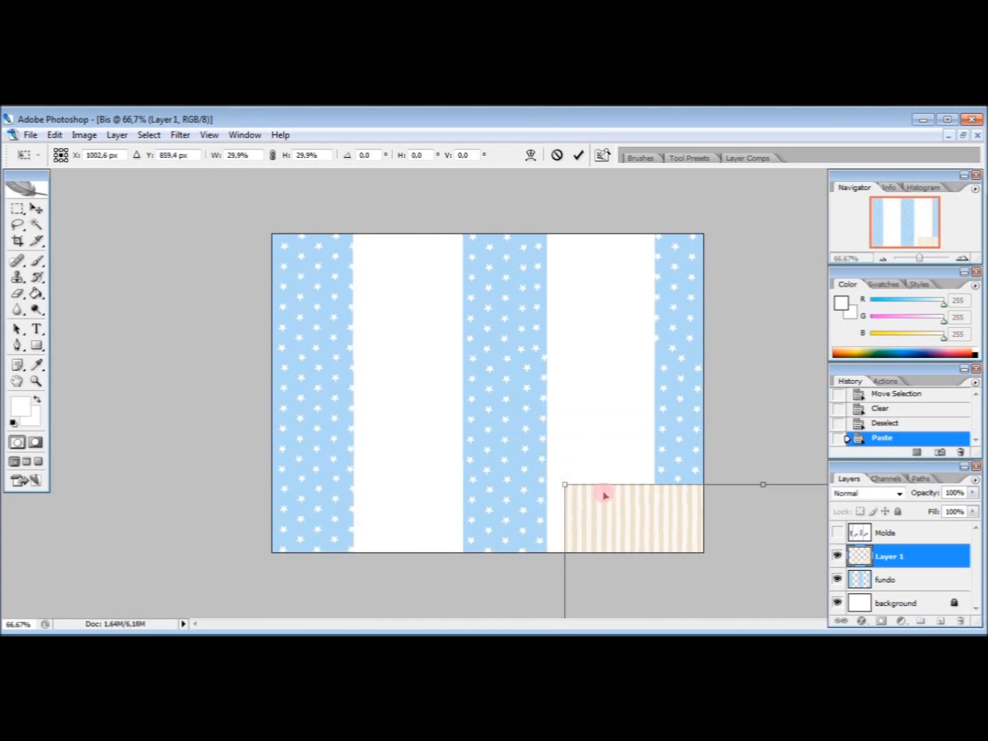
left_click_drag(656, 525, 396, 285)
left_click_drag(290, 227, 347, 298)
left_click_drag(627, 402, 611, 343)
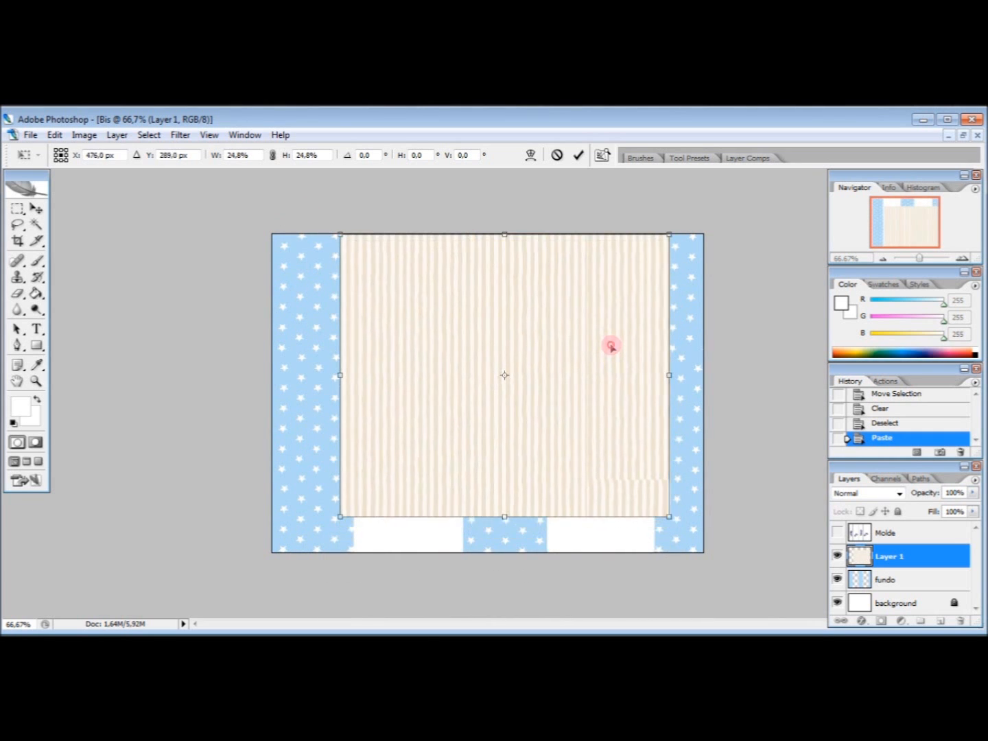
left_click_drag(340, 517, 314, 568)
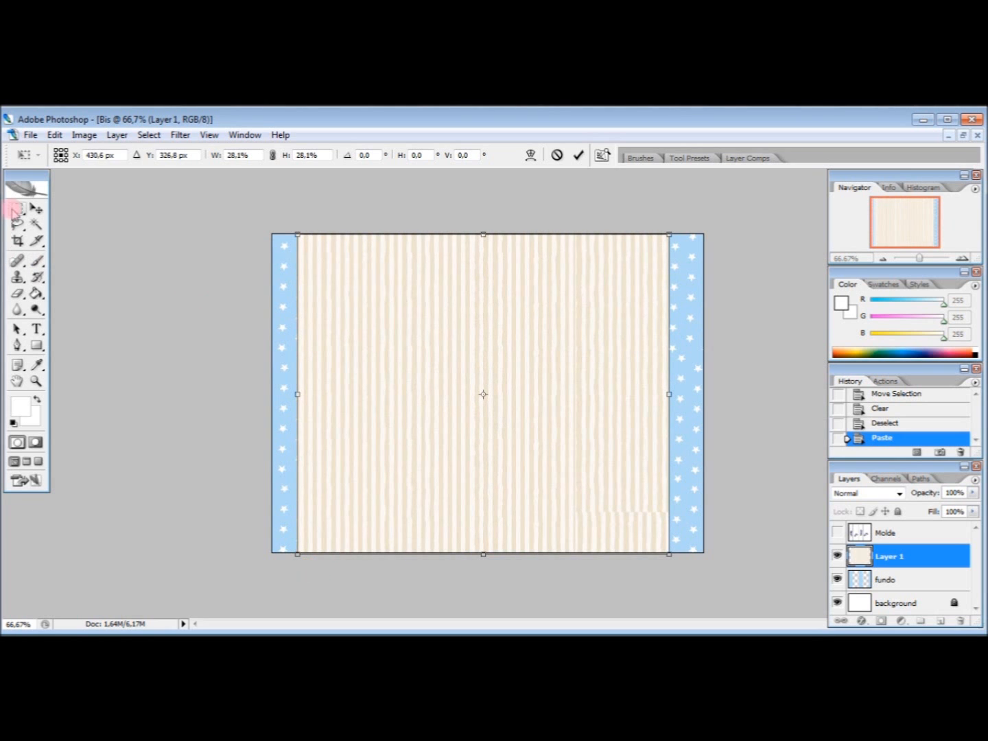
left_click(15, 209)
left_click(436, 323)
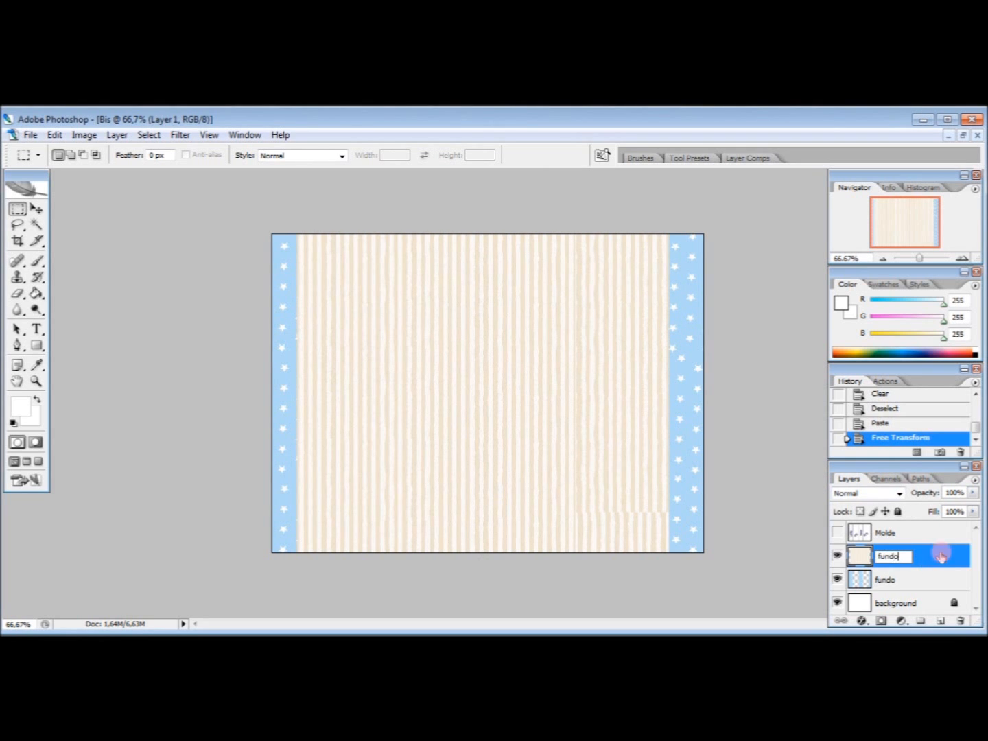
Rename the striped paper's layer as fundo02 and move the fundo layer above it.
key("Return")
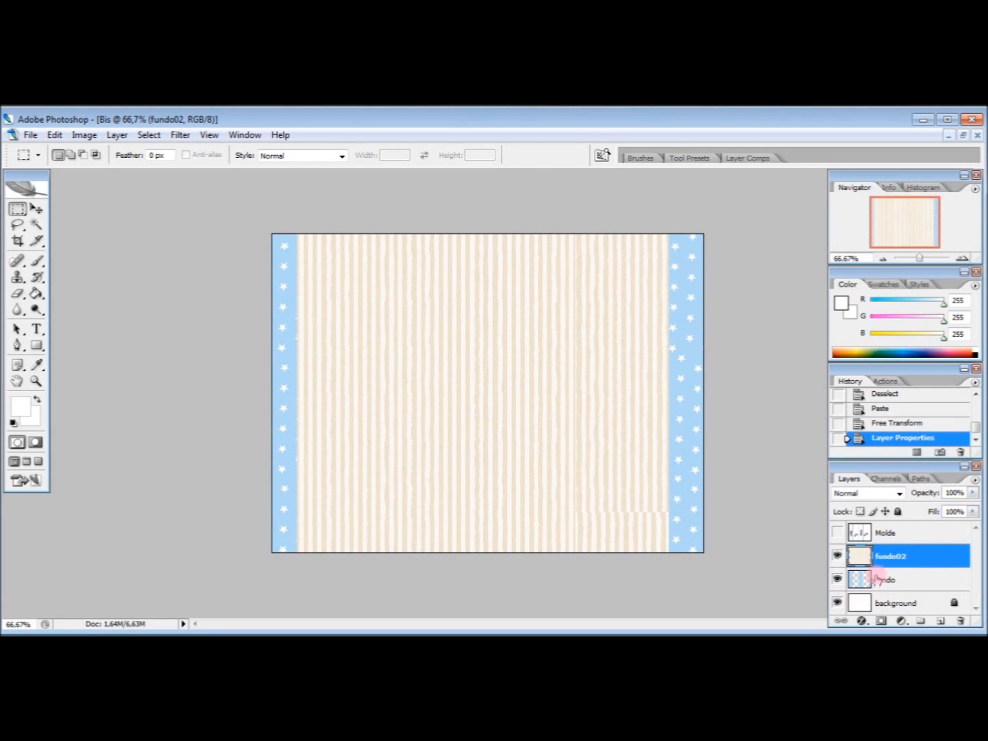
left_click(888, 581)
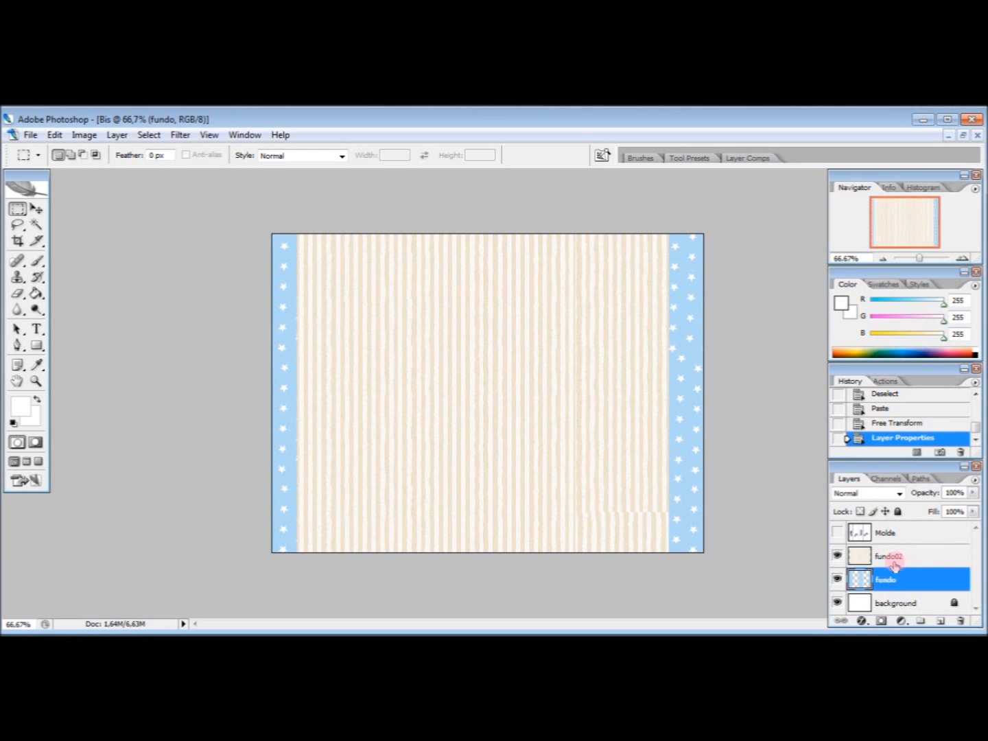
left_click(905, 557)
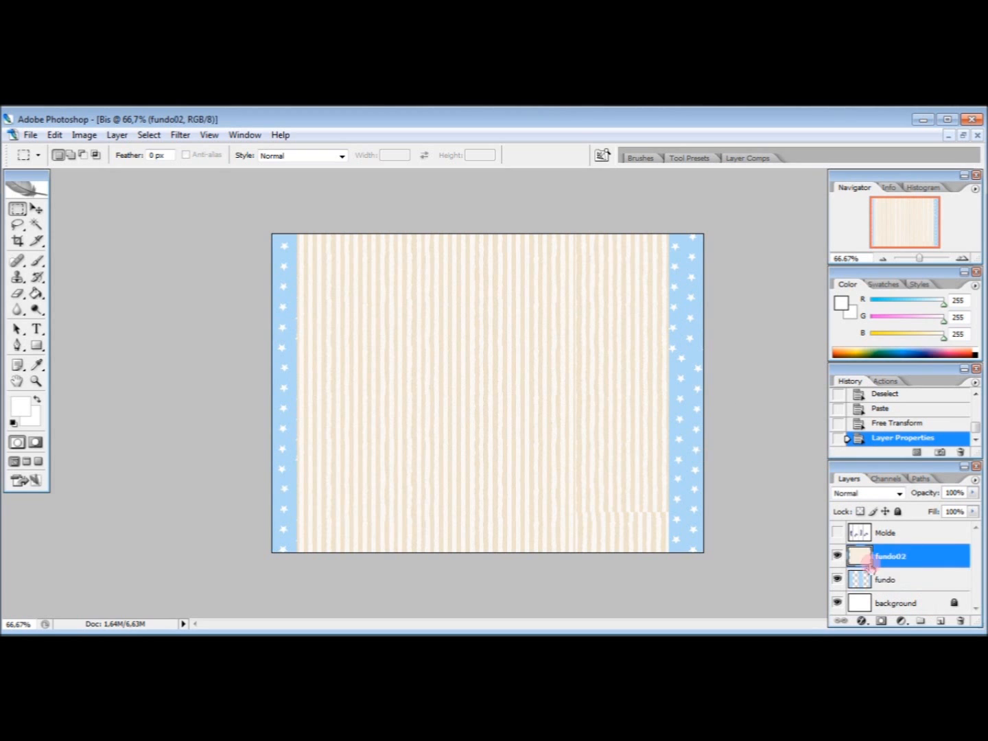
left_click(896, 582)
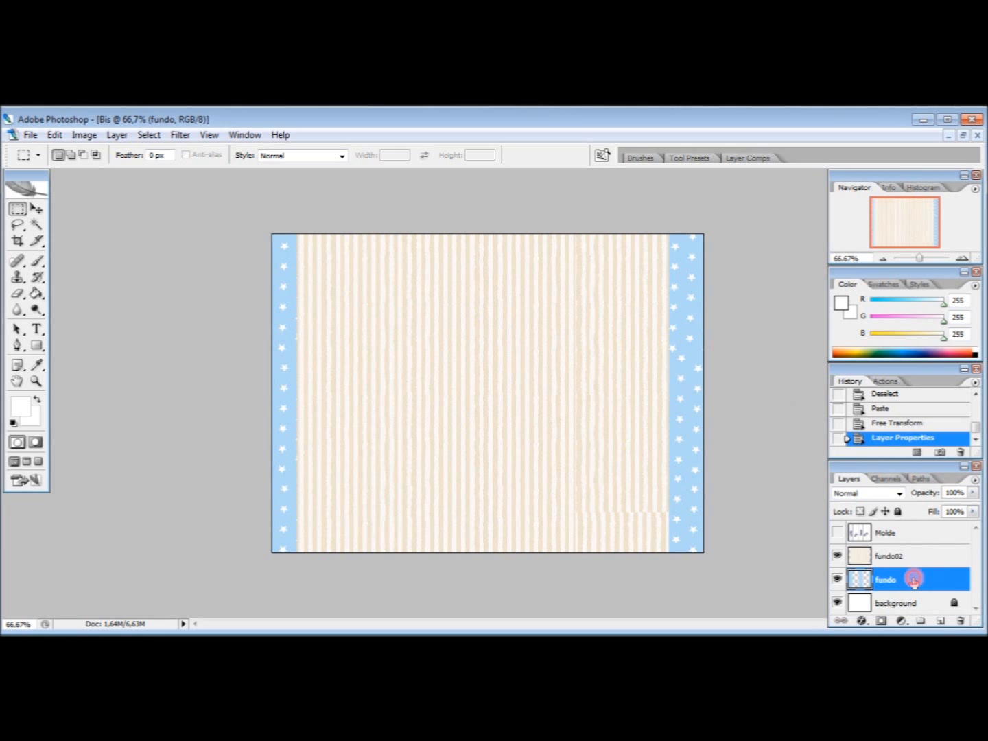
left_click_drag(914, 581, 916, 556)
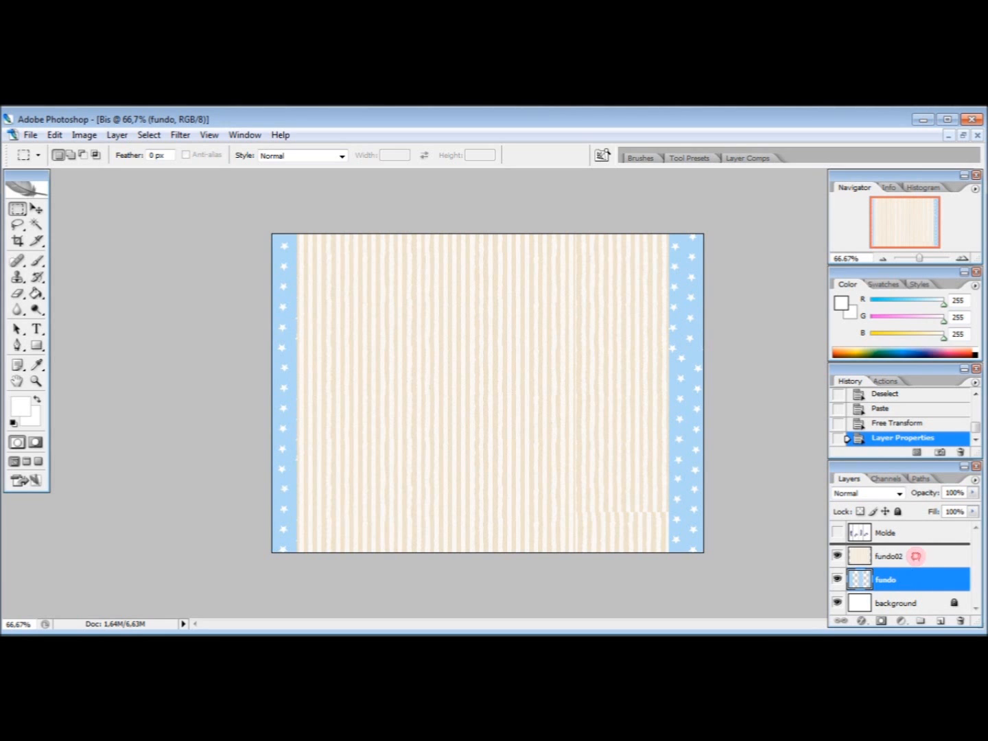
left_click_drag(916, 556, 916, 557)
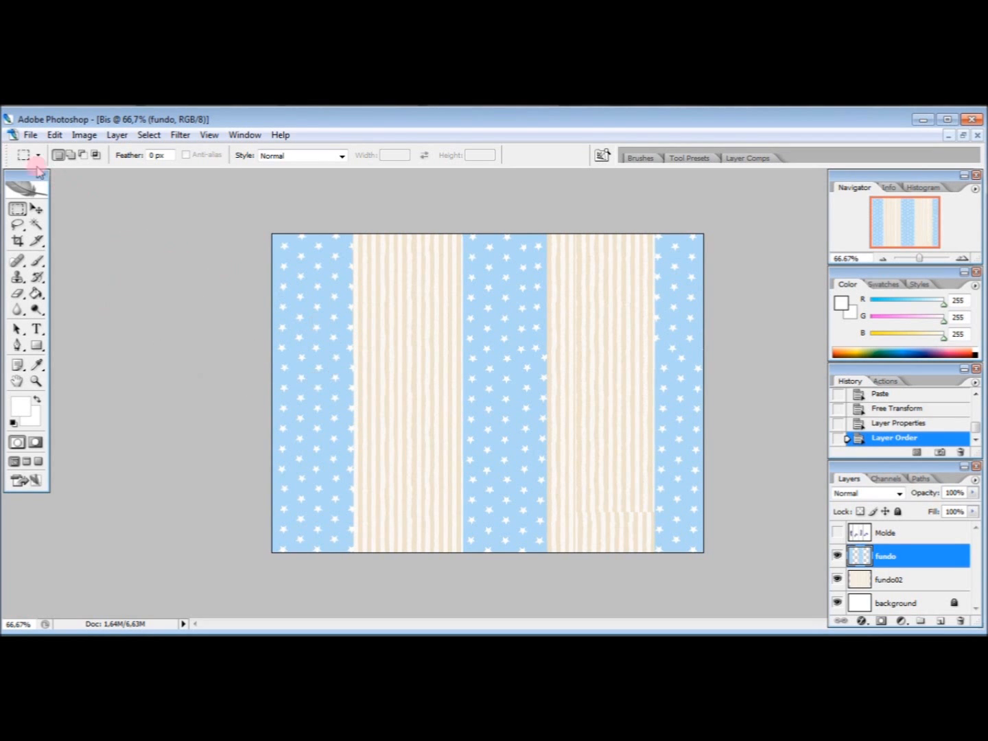
Open the Lacta logo PNG from the Moldes para Photoshop folder.
left_click(30, 135)
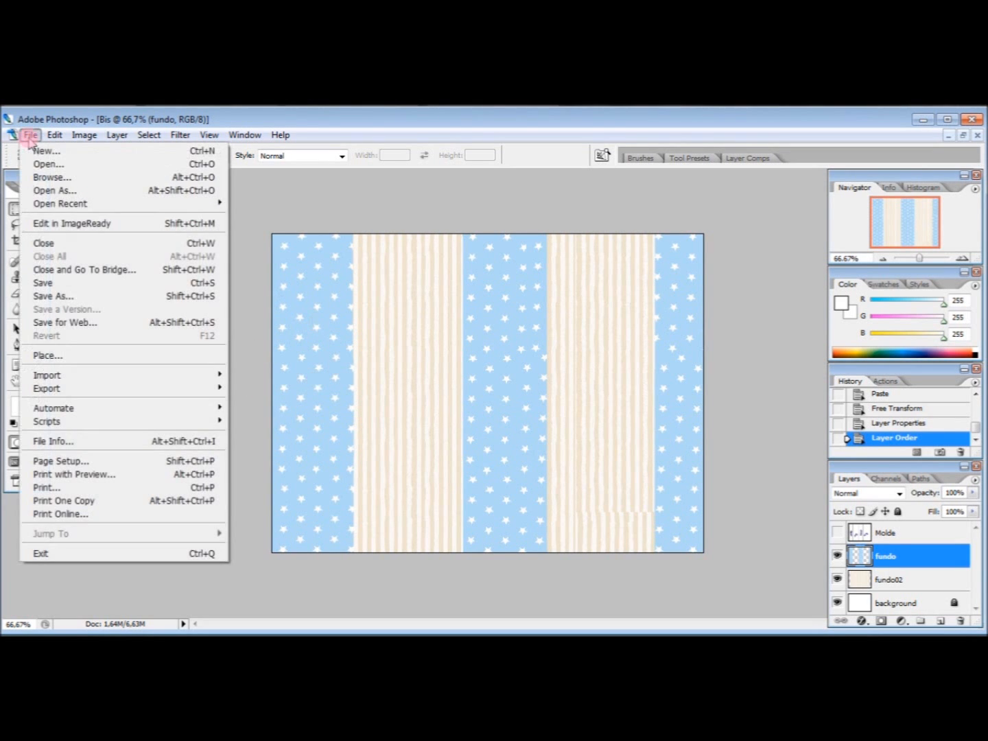
left_click(58, 166)
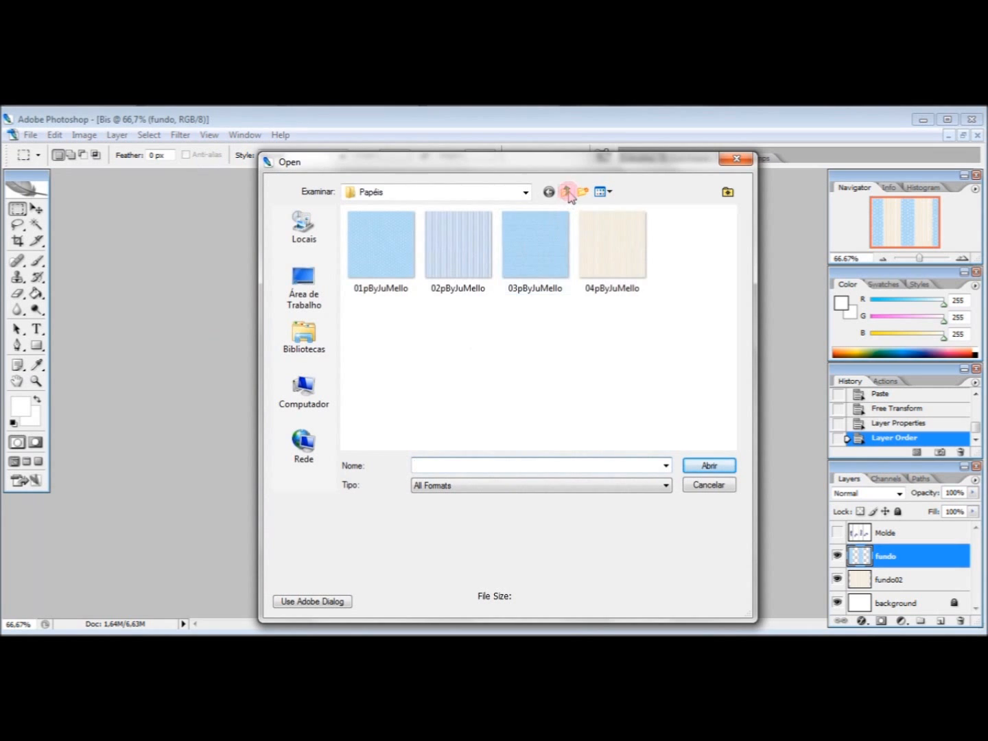
left_click(568, 194)
left_click(567, 193)
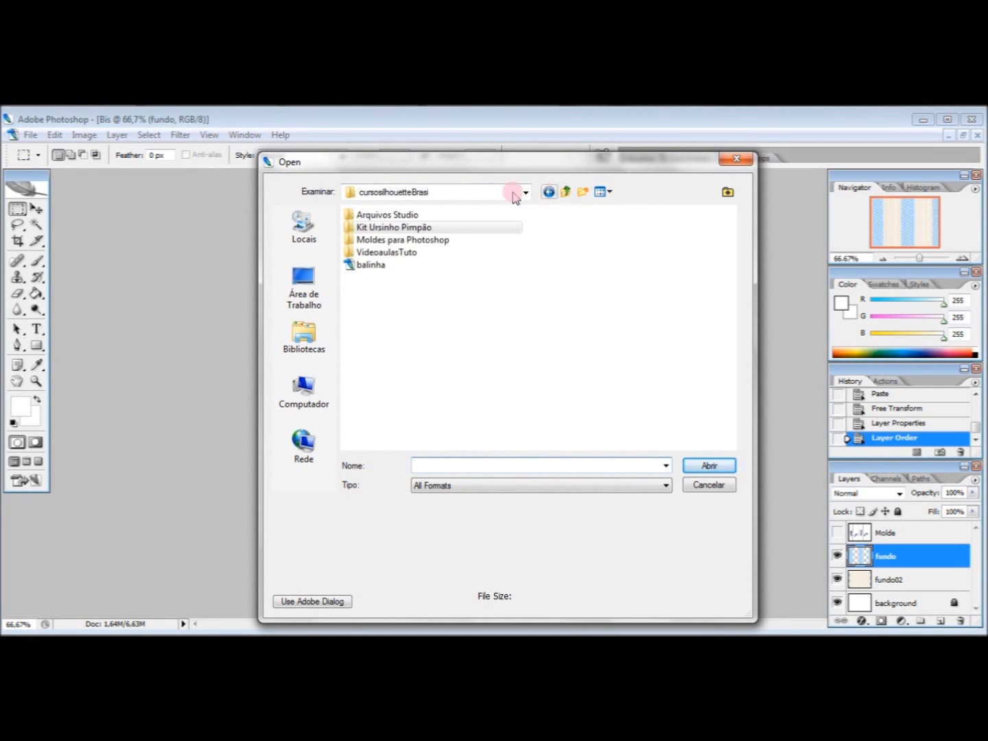
double_click(407, 240)
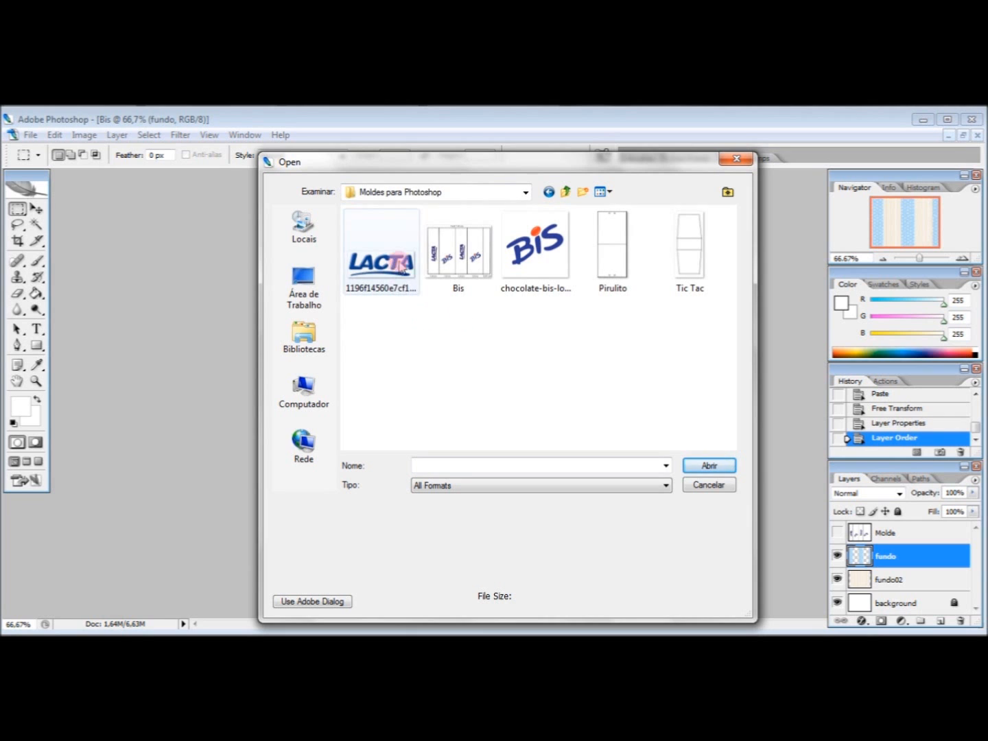
double_click(382, 273)
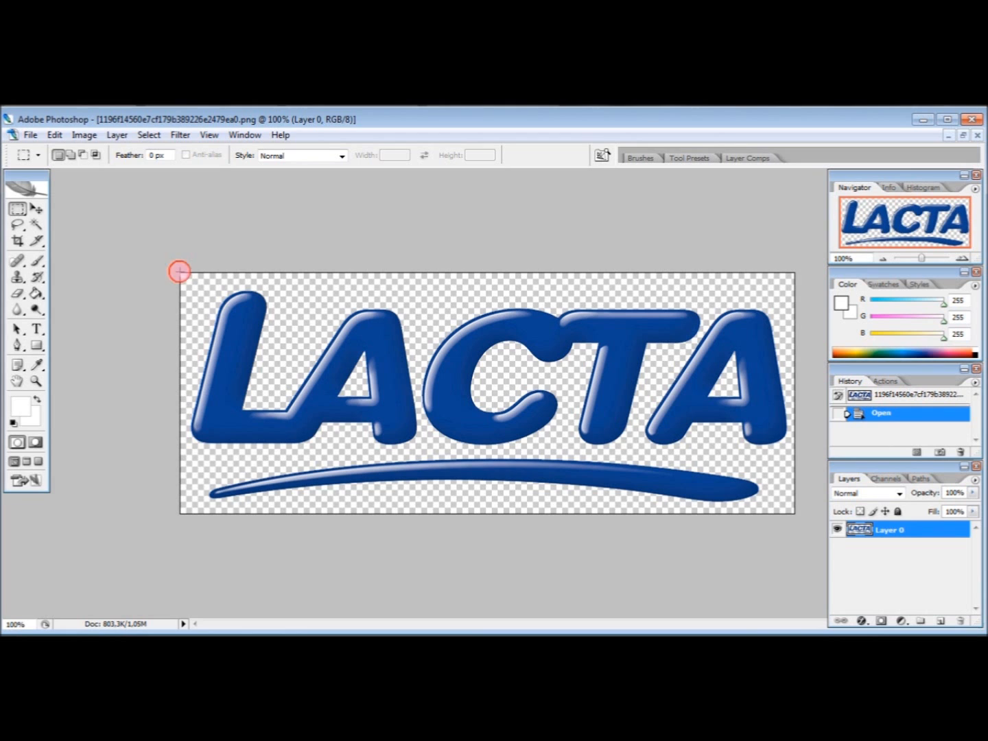
Copy the entire Lacta logo image, close its file and paste the logo into the Bis document.
left_click_drag(179, 272, 800, 527)
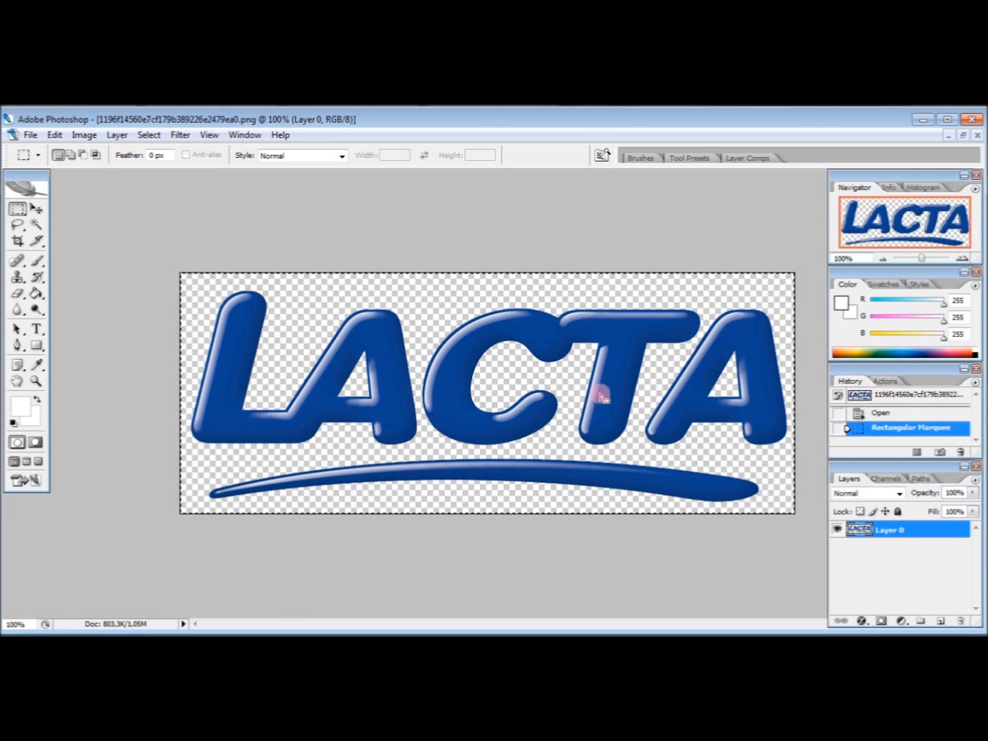
left_click(977, 135)
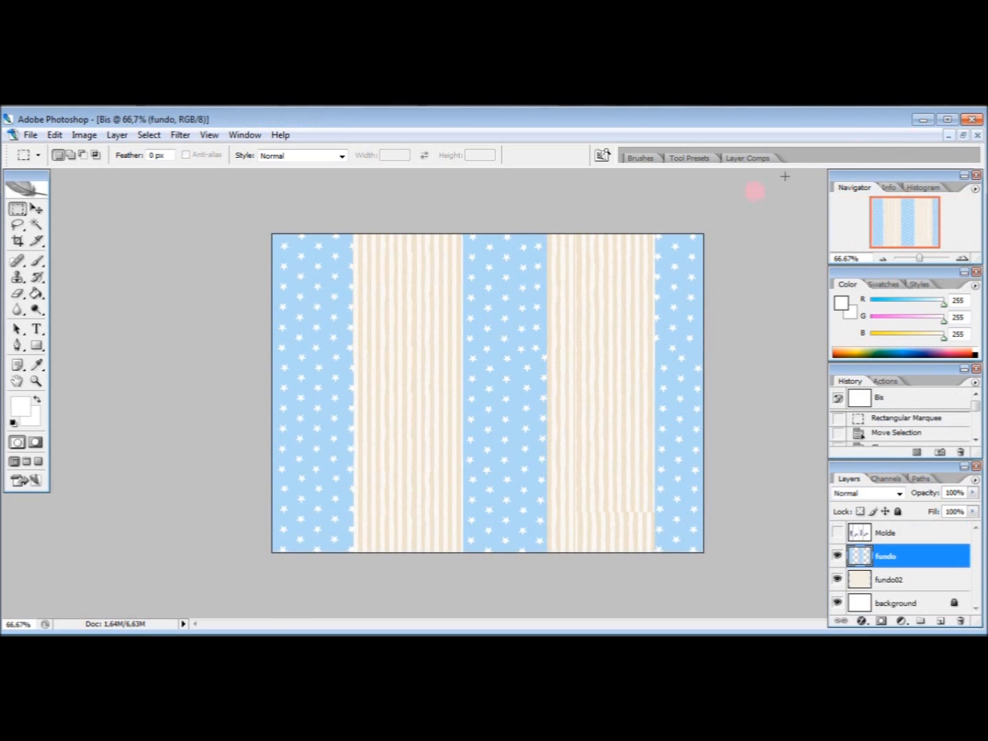
key("ctrl+v")
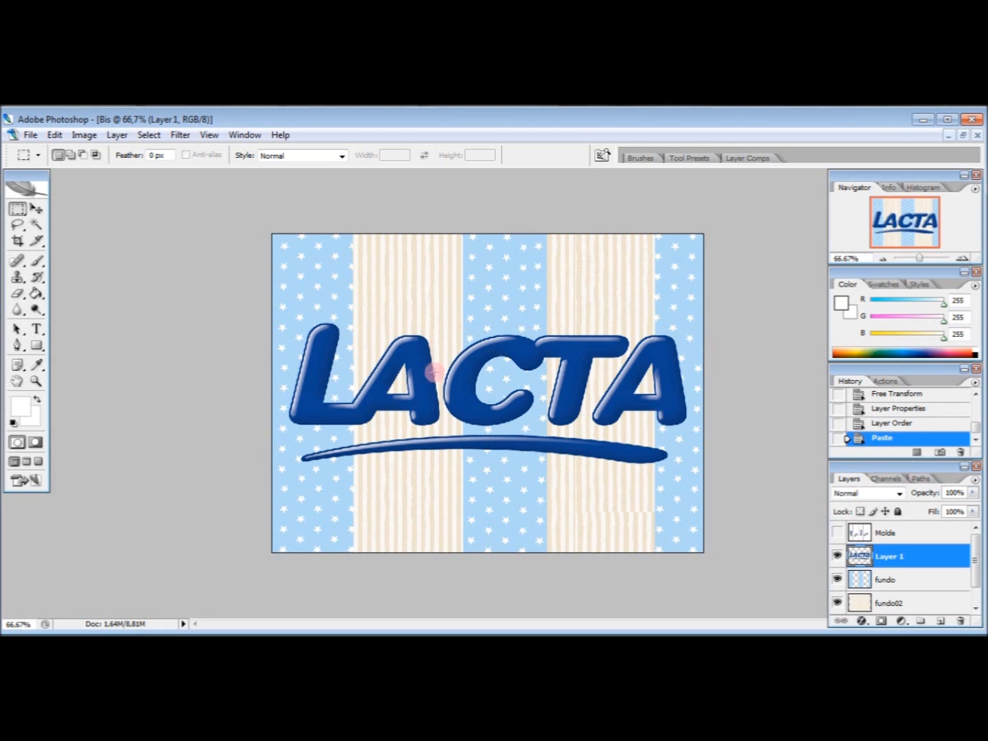
Scale the Lacta logo proportionally to about 29.2%, move it over the border between the first star and striped panels, and apply the transformation.
left_click(37, 209)
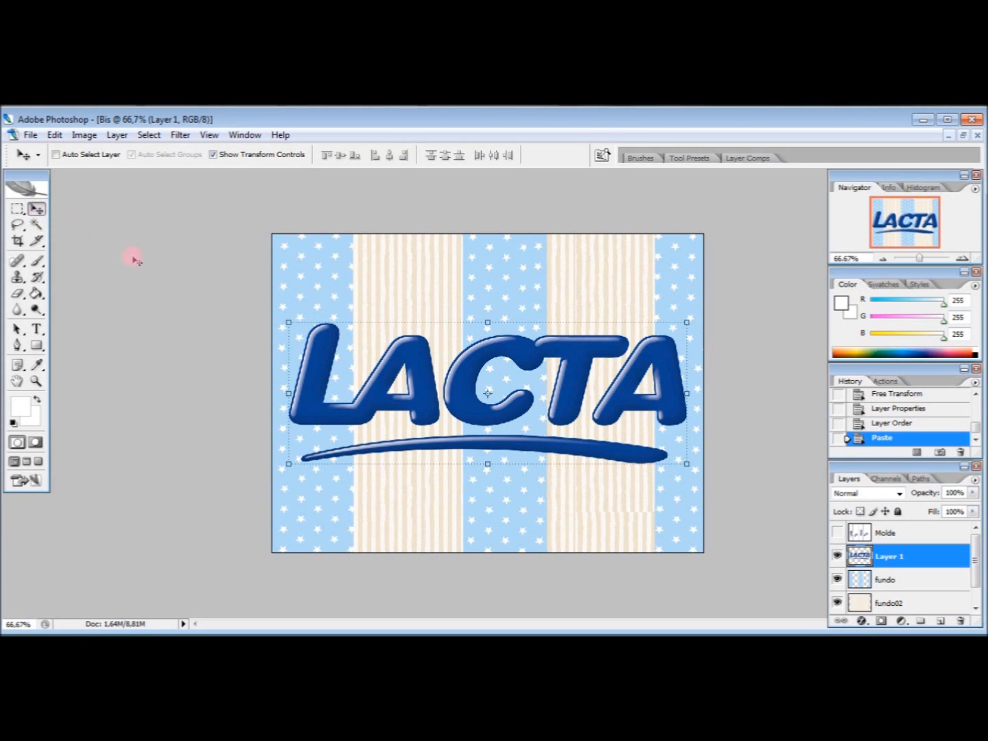
left_click(288, 323)
left_click_drag(288, 324, 562, 445)
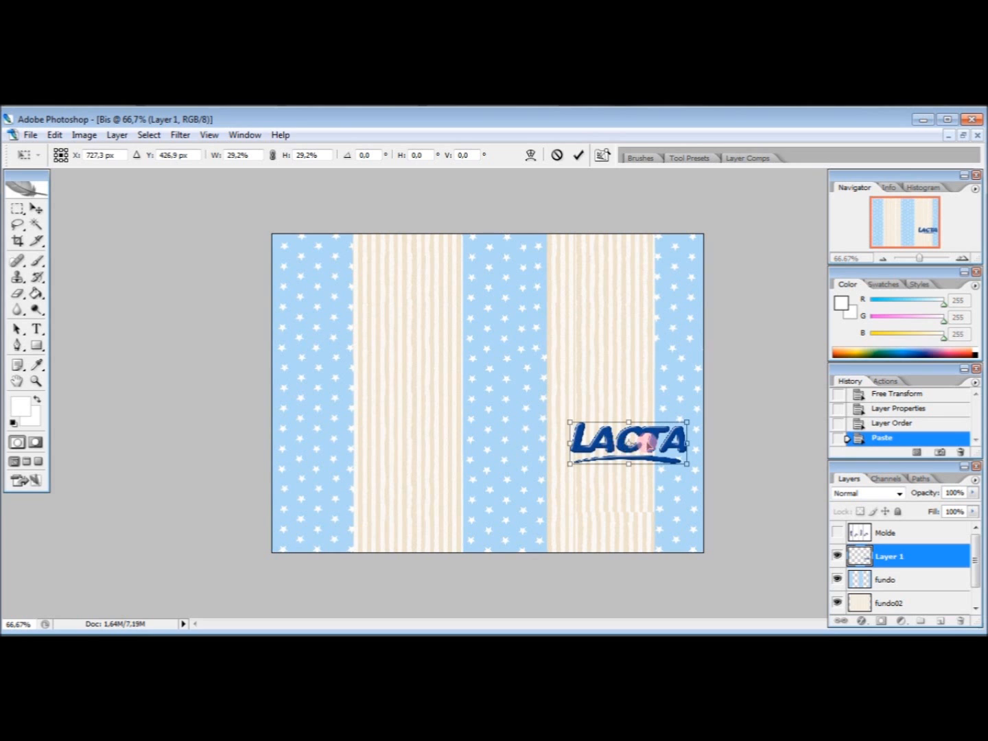
left_click_drag(657, 447, 384, 394)
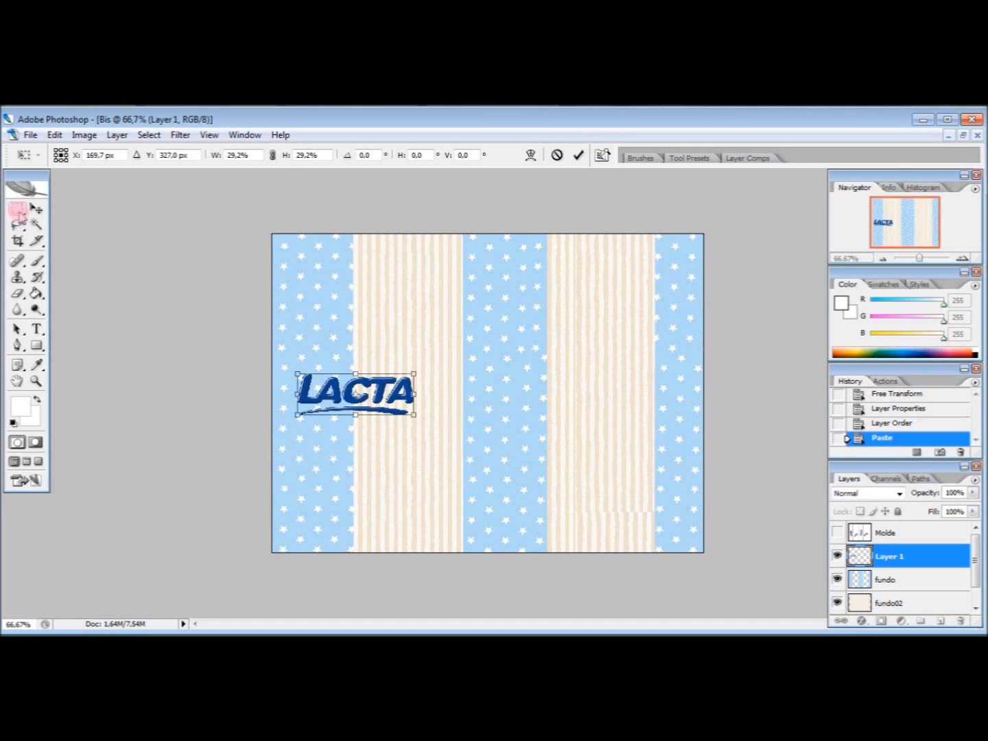
left_click(18, 210)
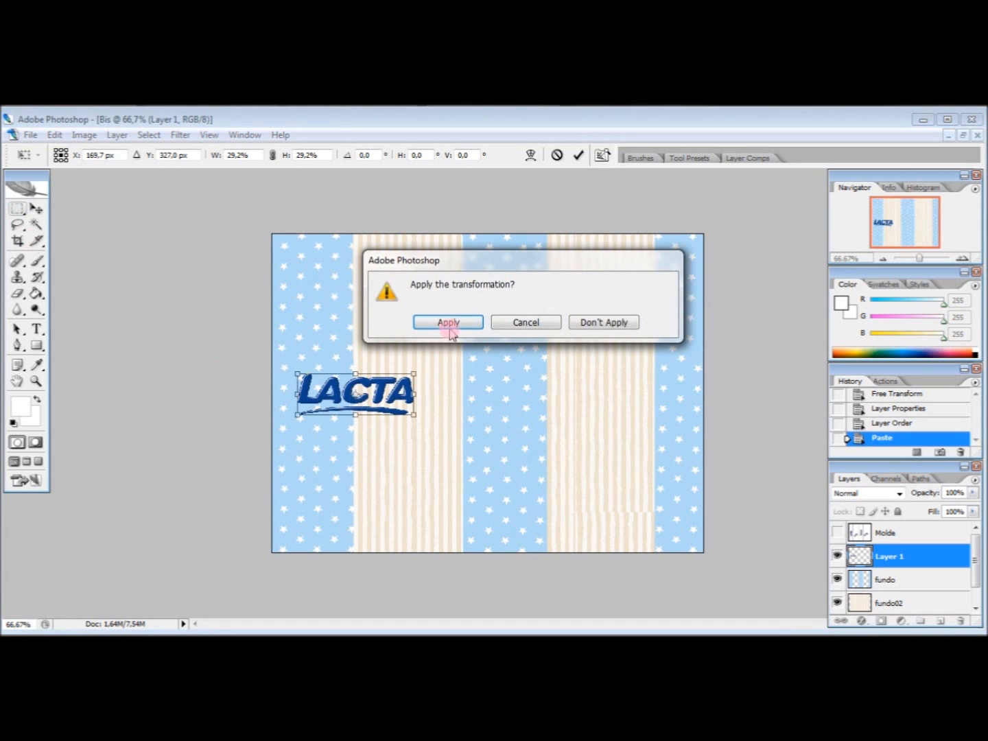
left_click(450, 322)
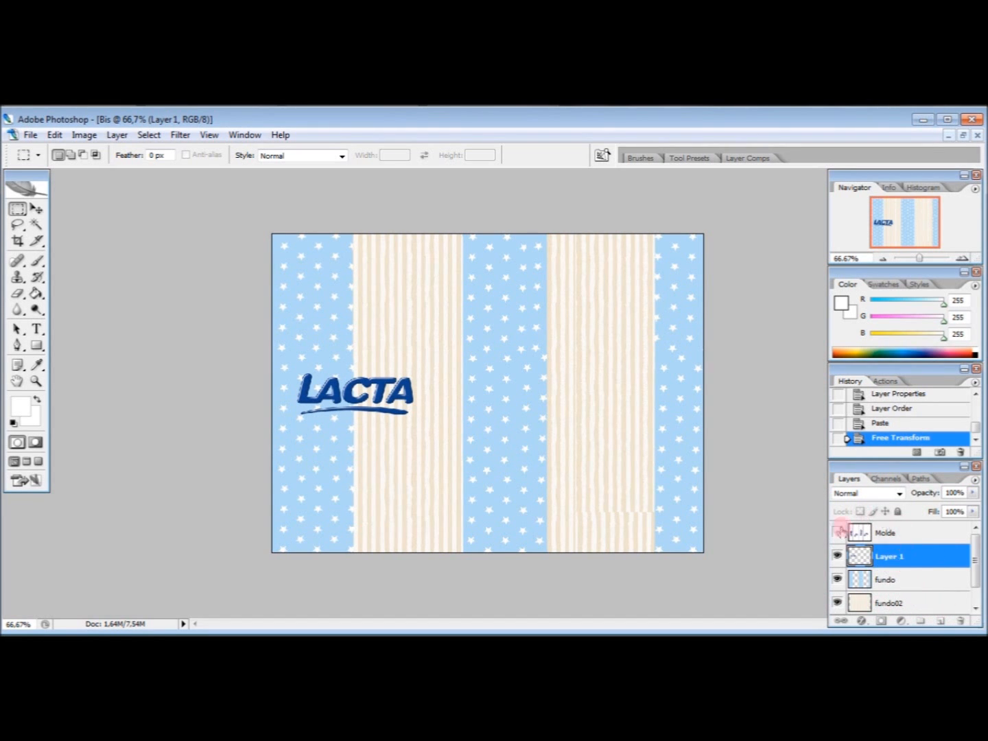
Rename the Lacta logo's layer as LogoLacta and activate the Move tool on it.
left_click(900, 561)
double_click(895, 558)
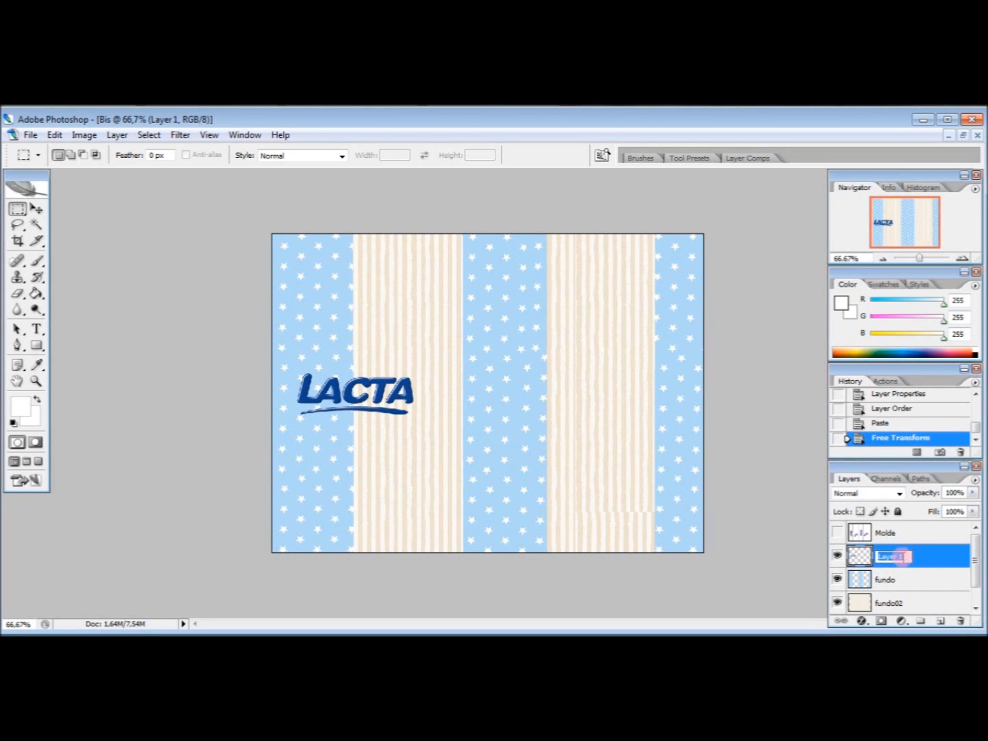
type("LogoLacta")
left_click(954, 561)
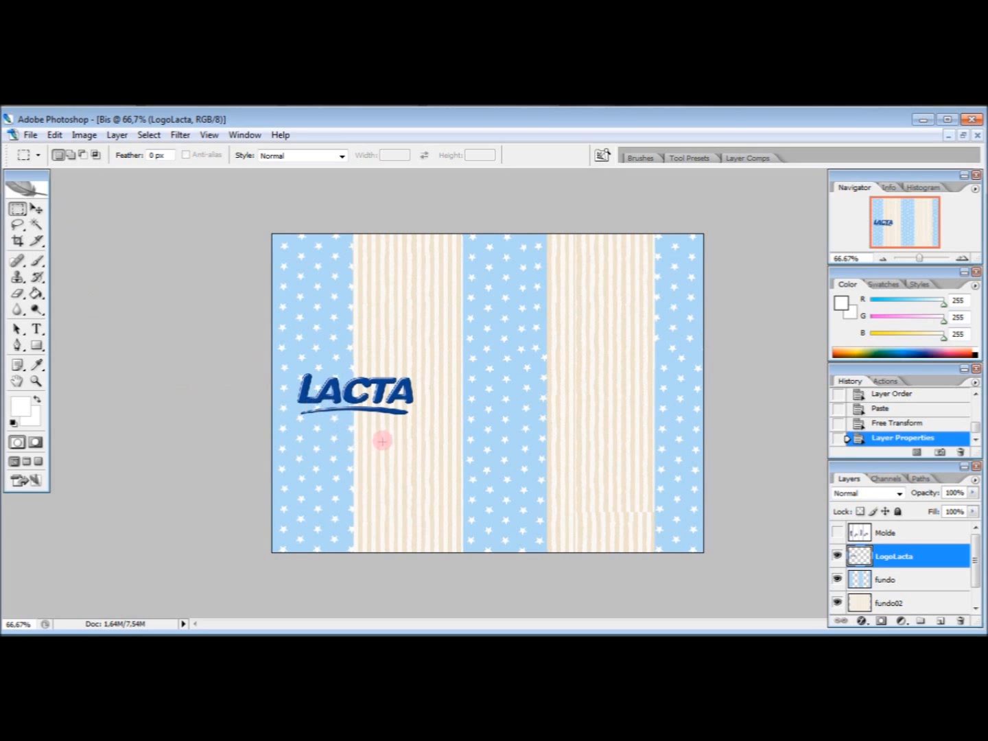
left_click(36, 209)
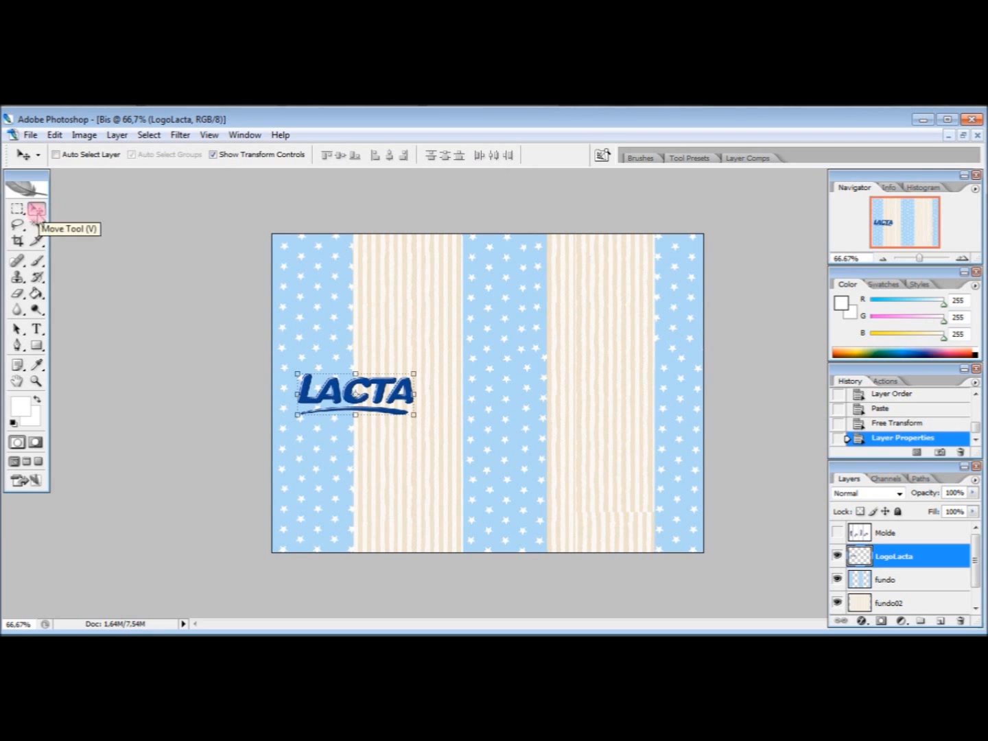
Rotate the Lacta logo 90° counter-clockwise and apply the transformation.
right_click(368, 397)
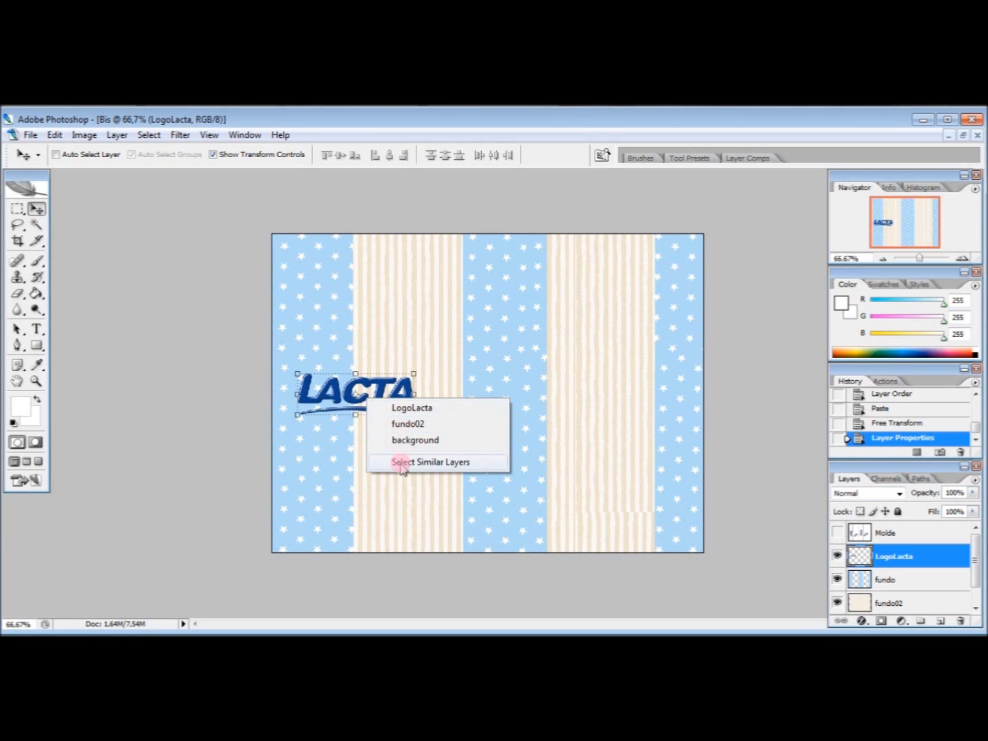
left_click(359, 392)
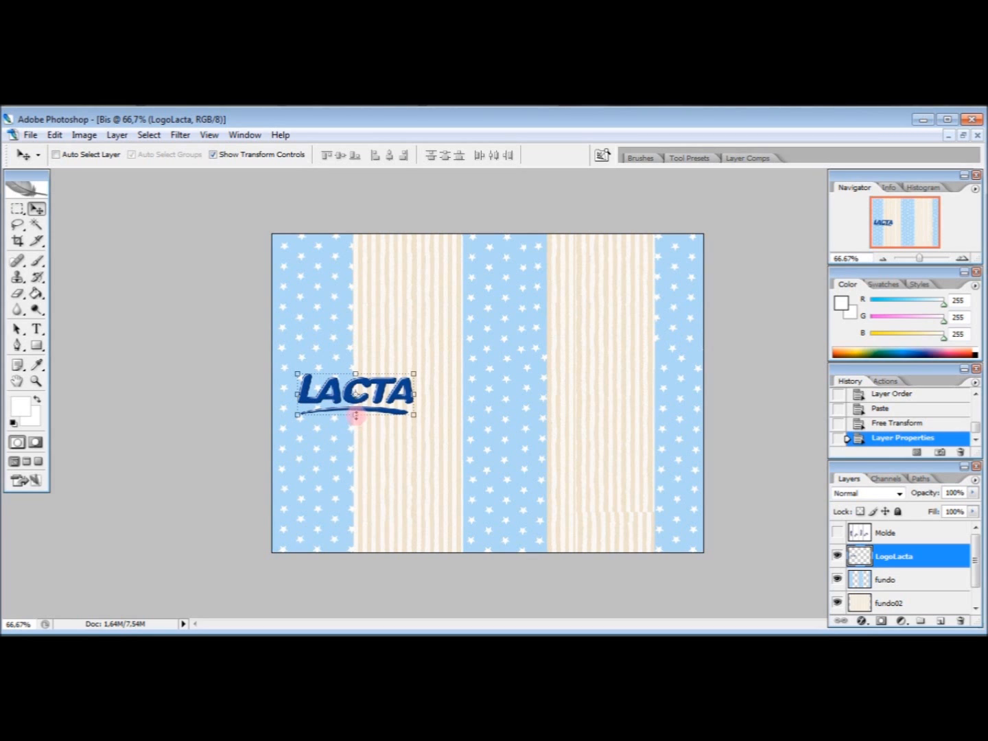
left_click(354, 415)
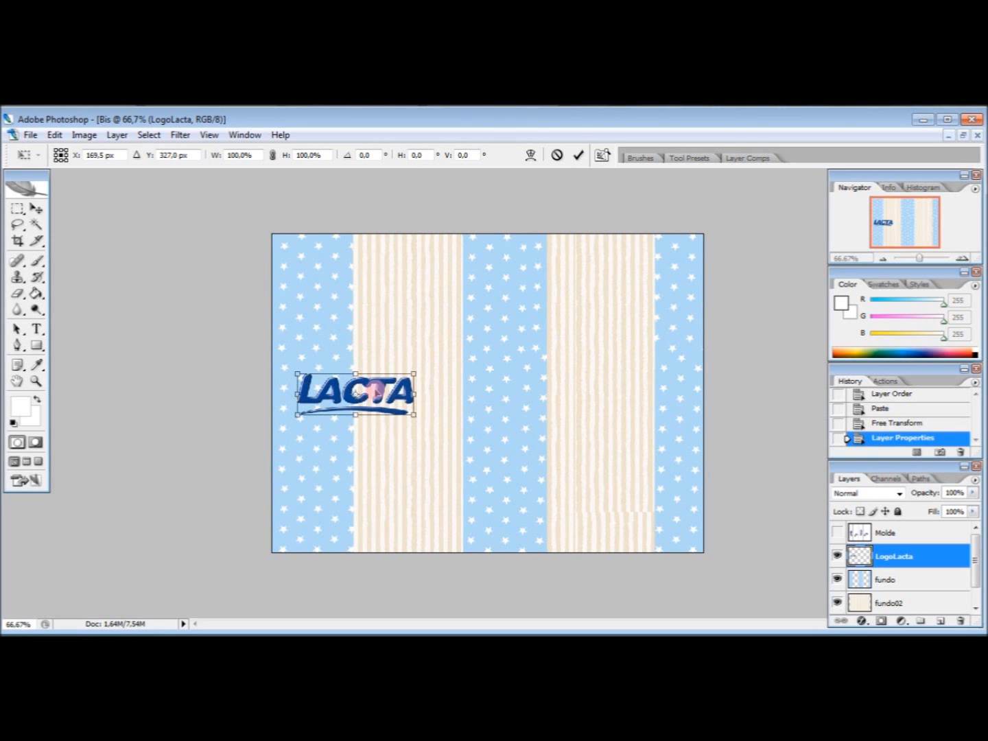
right_click(383, 404)
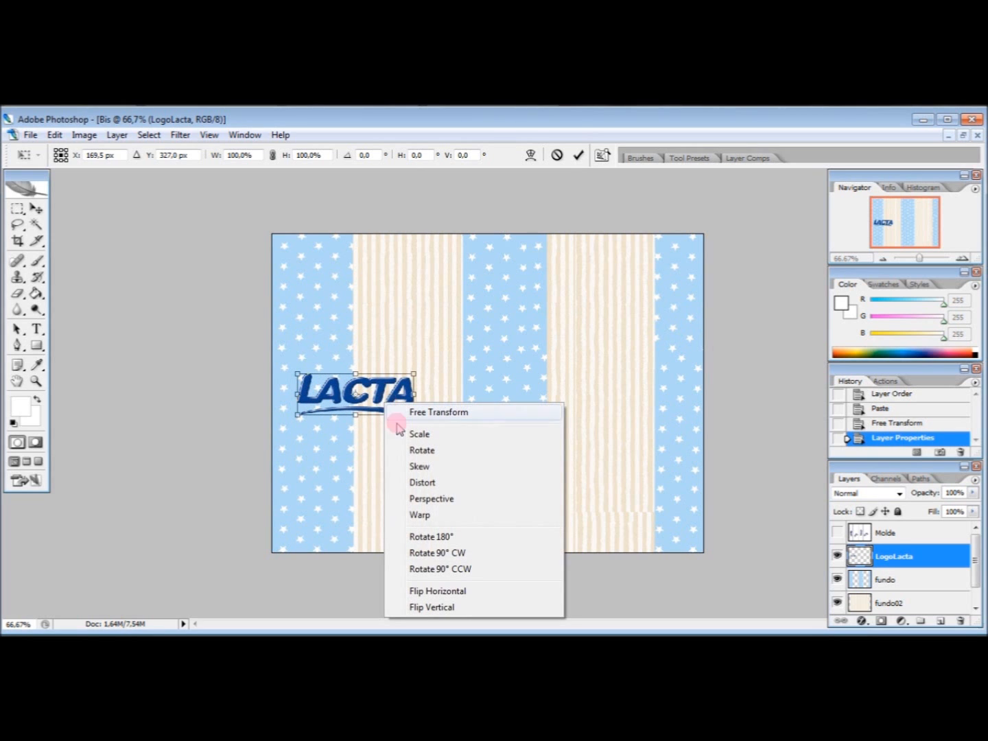
left_click(465, 574)
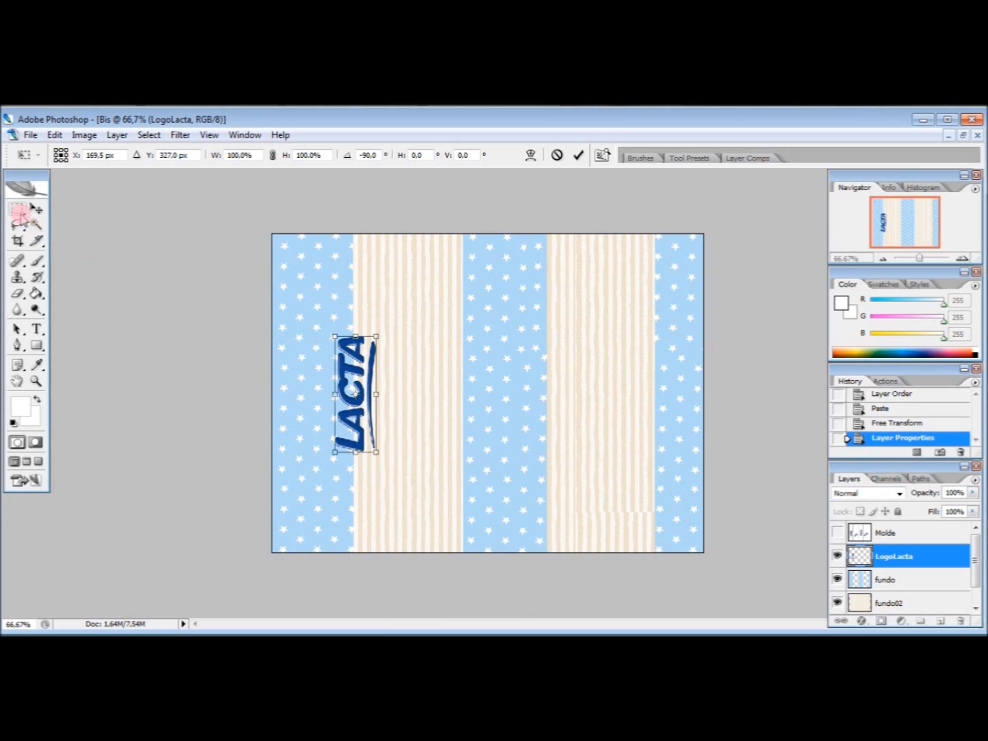
left_click(17, 209)
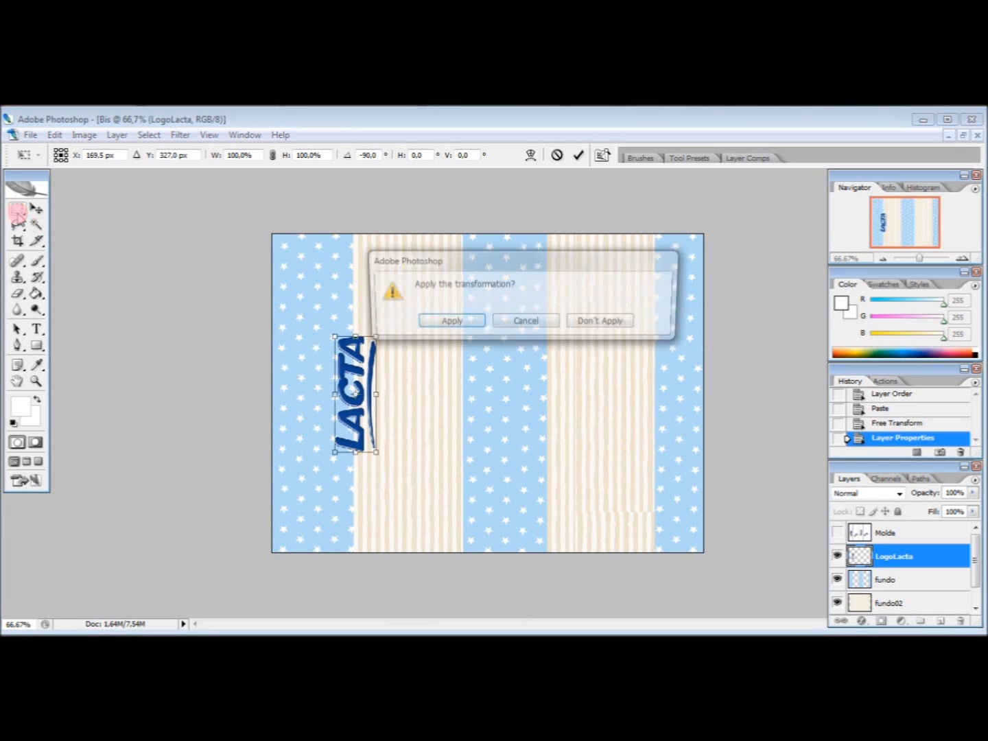
left_click(448, 323)
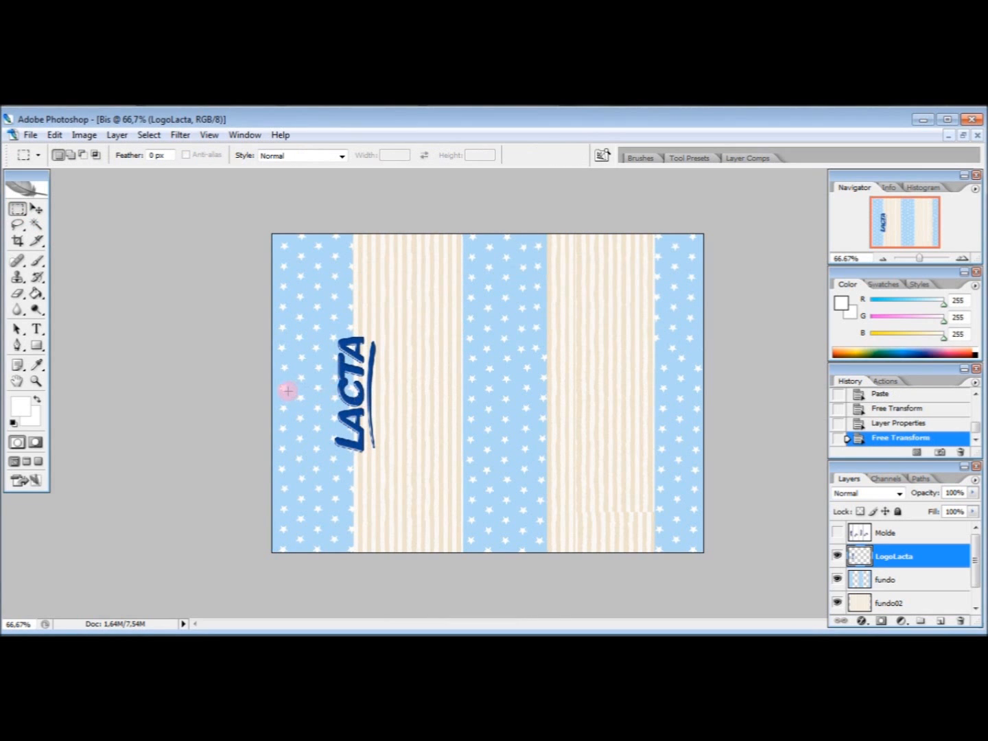
Move the rotated Lacta logo into the middle of the first blue star panel.
left_click(37, 209)
left_click_drag(363, 379, 324, 388)
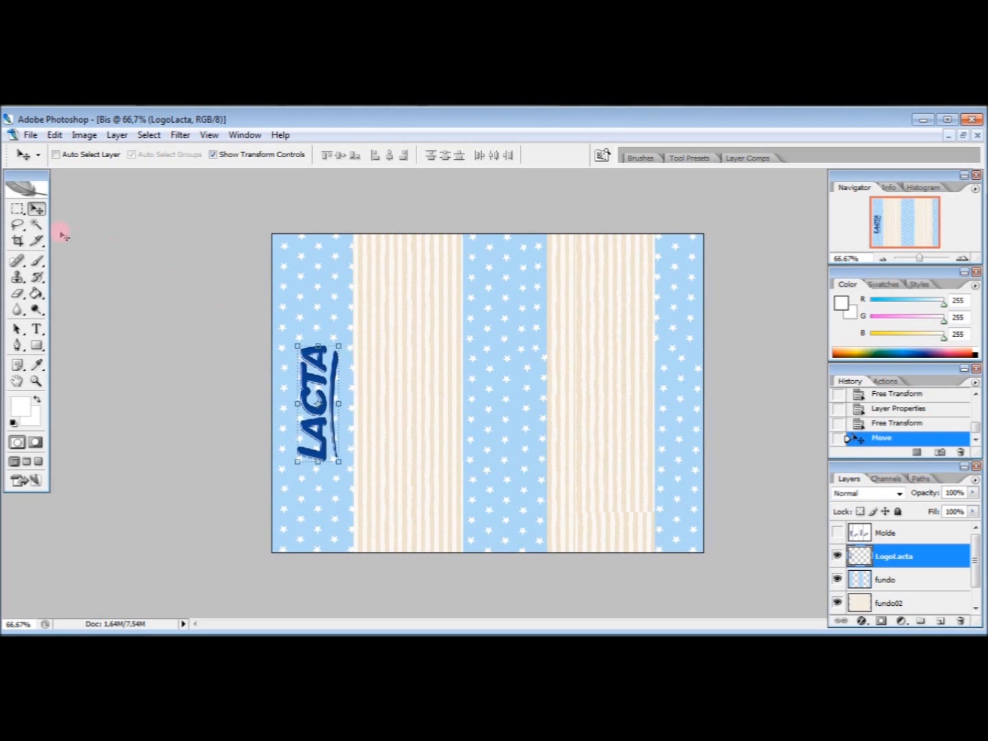
left_click(18, 208)
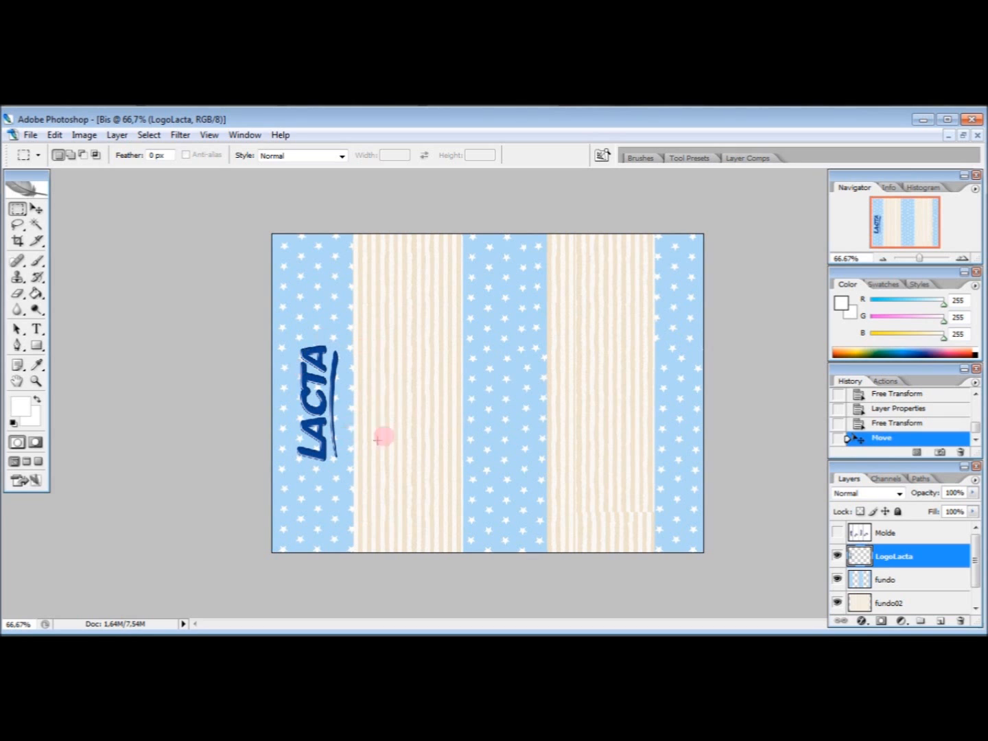
Duplicate the LogoLacta layer and move the copy to the same height in the second blue star panel.
right_click(923, 560)
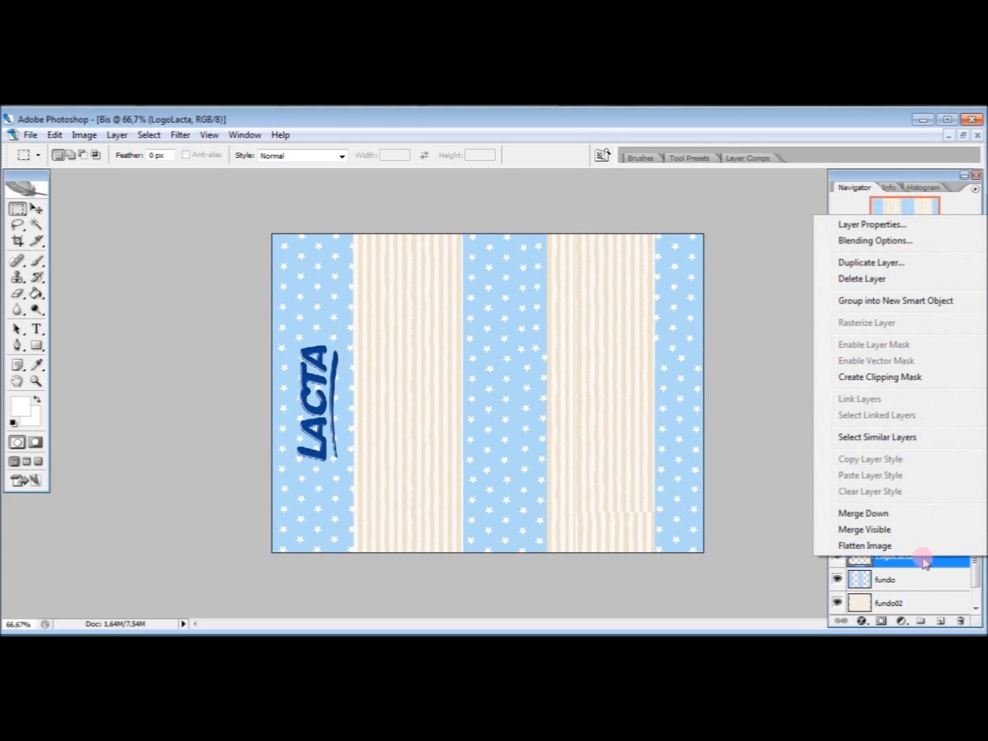
left_click(875, 263)
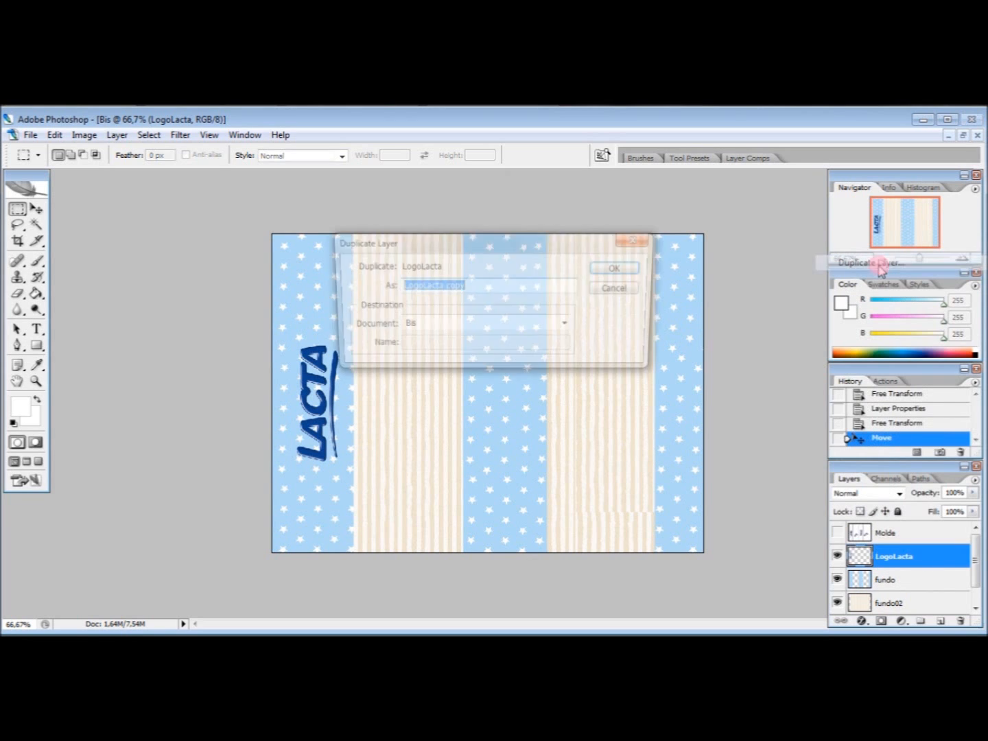
left_click(622, 269)
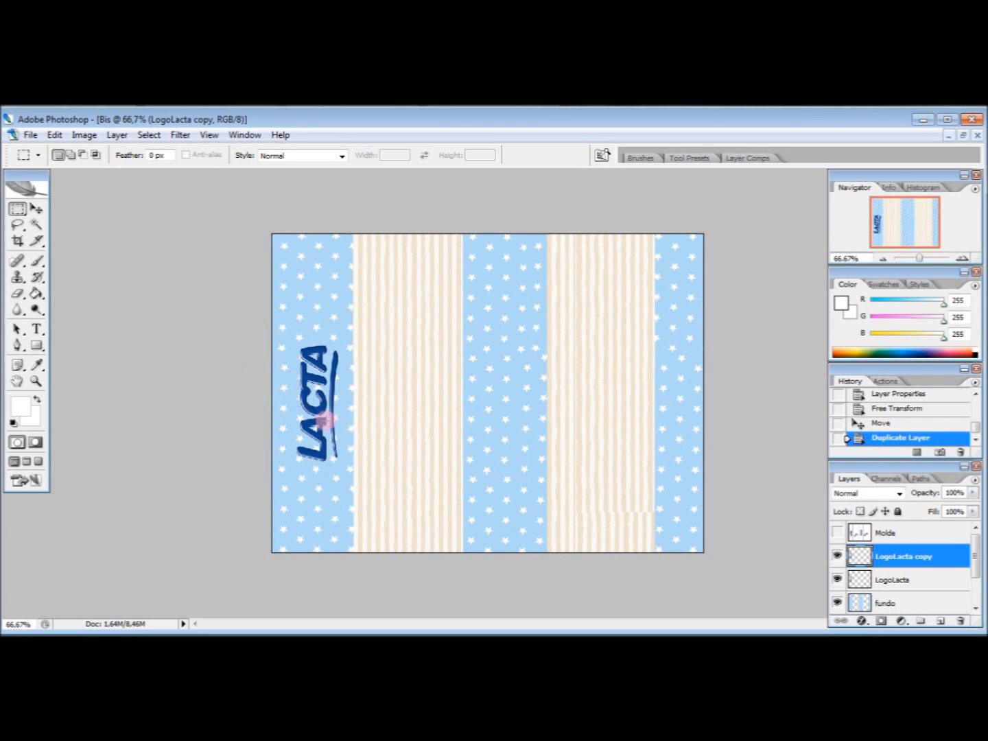
left_click(38, 210)
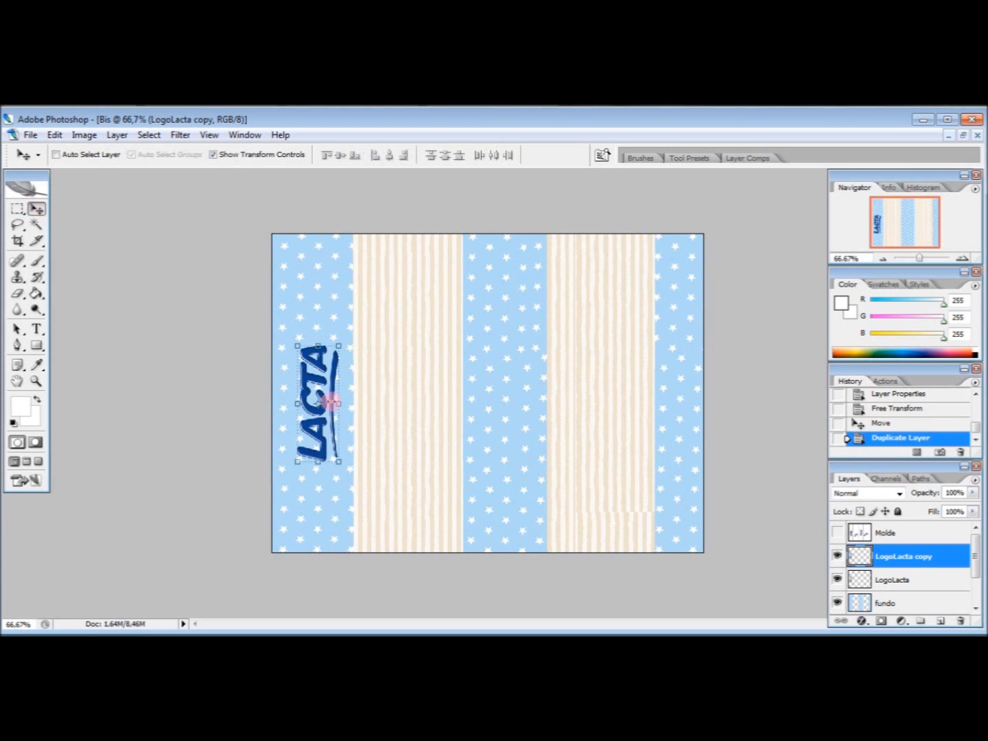
left_click_drag(317, 386, 505, 377)
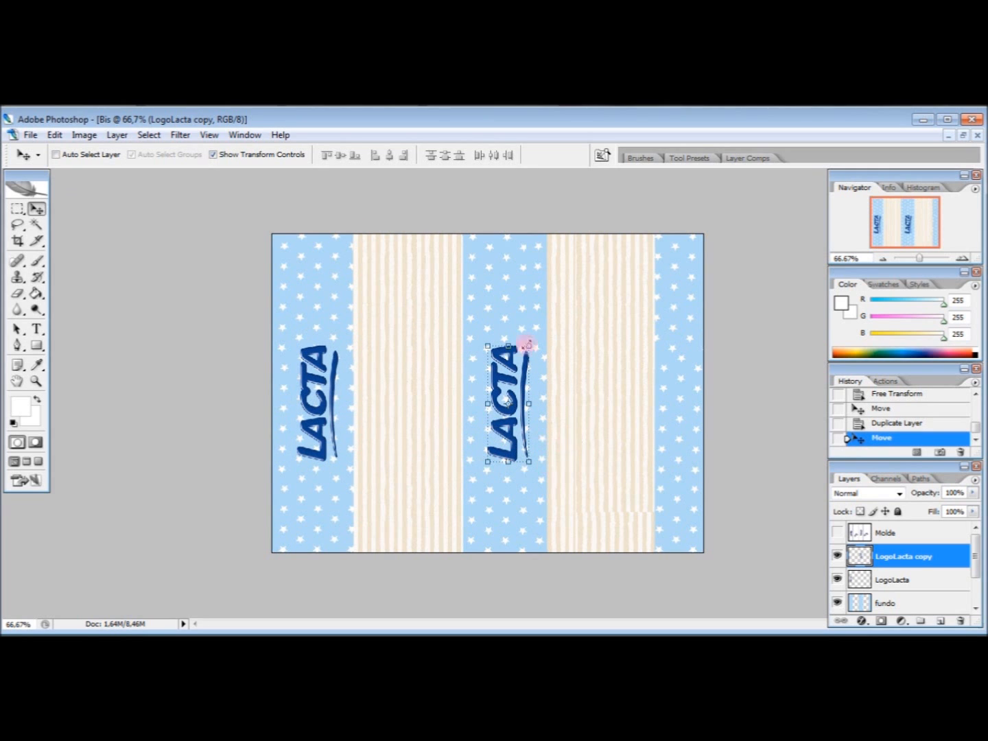
left_click(17, 208)
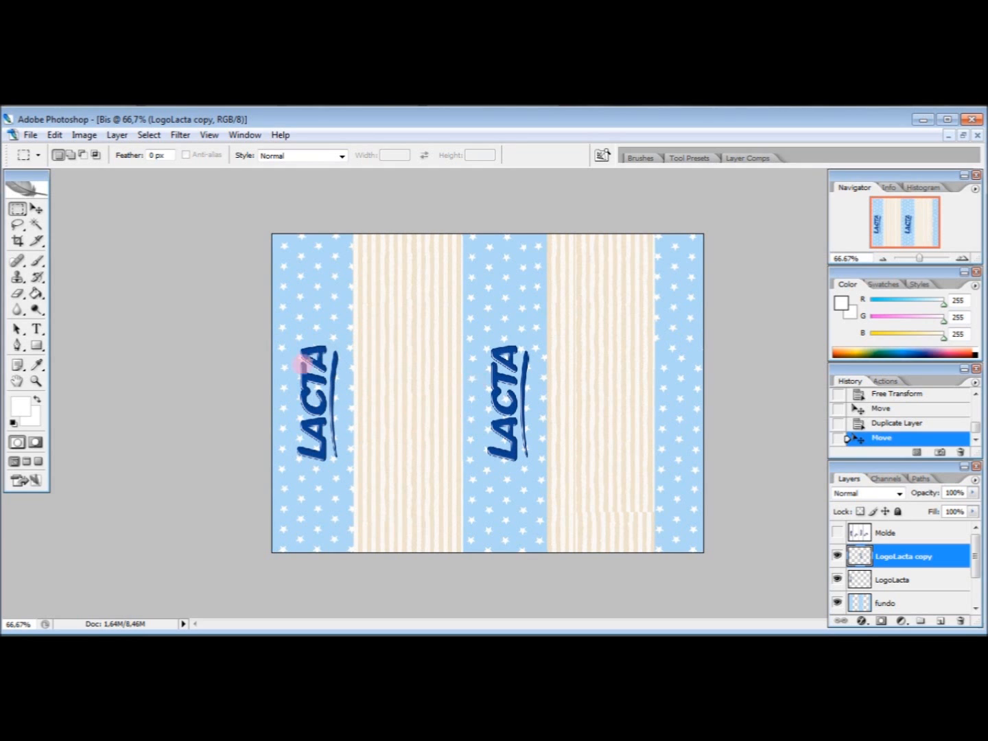
Open the Bis logo image chocolate-bis-logo-vector.png.
left_click(29, 136)
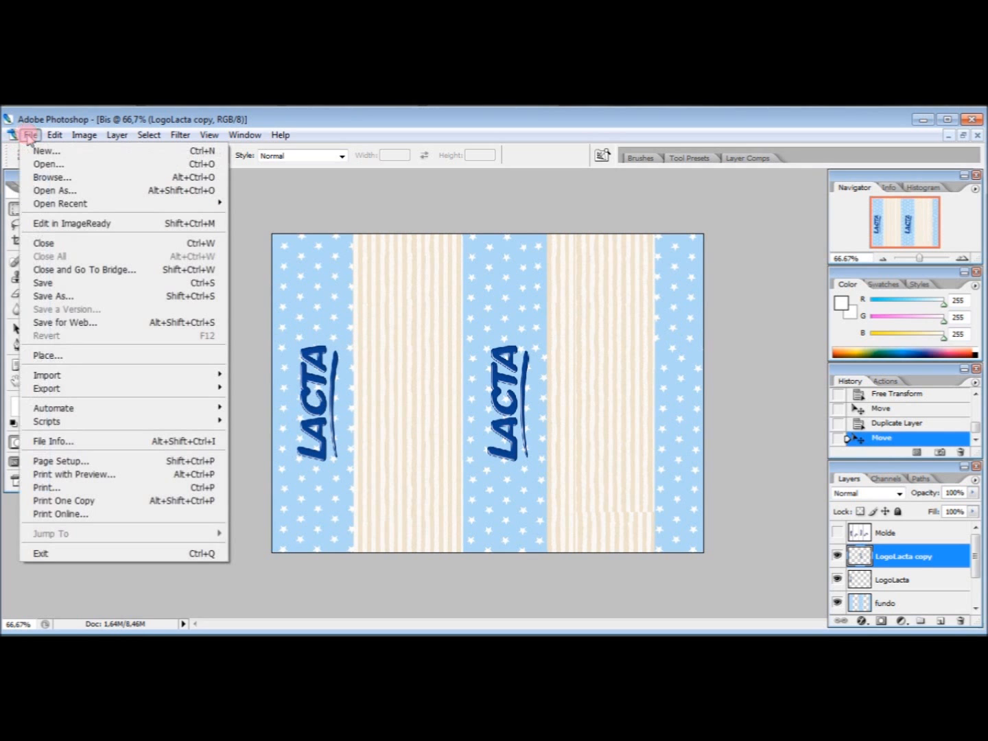
left_click(60, 164)
double_click(565, 274)
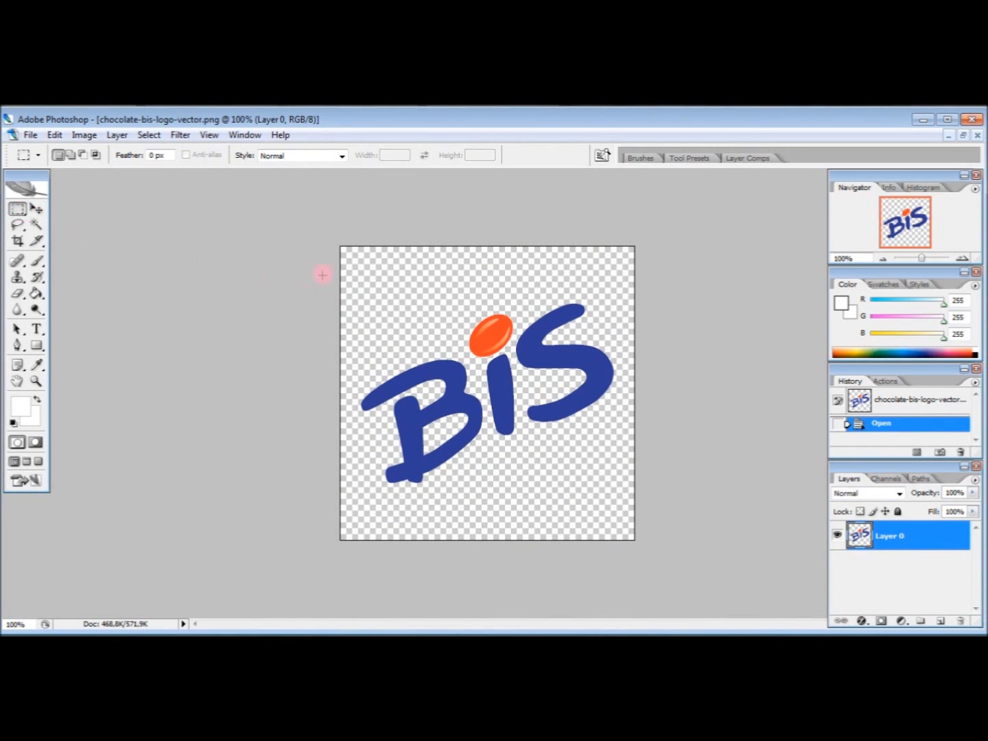
Copy the entire Bis logo image, close its file and paste the logo into the Bis document.
left_click_drag(341, 246, 644, 539)
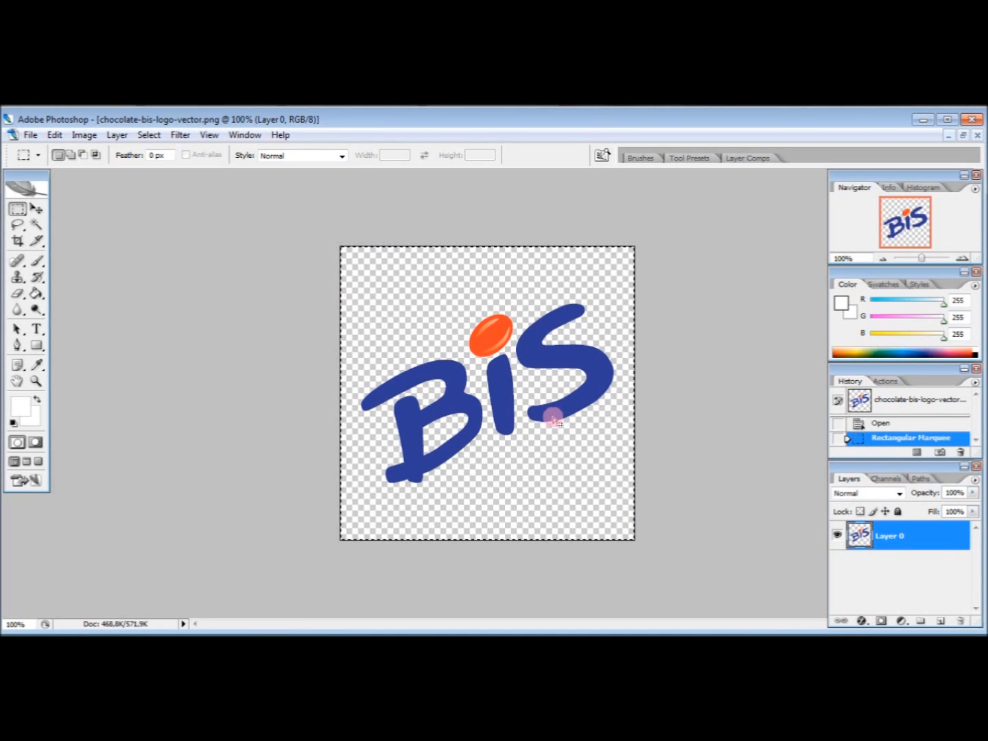
left_click(978, 135)
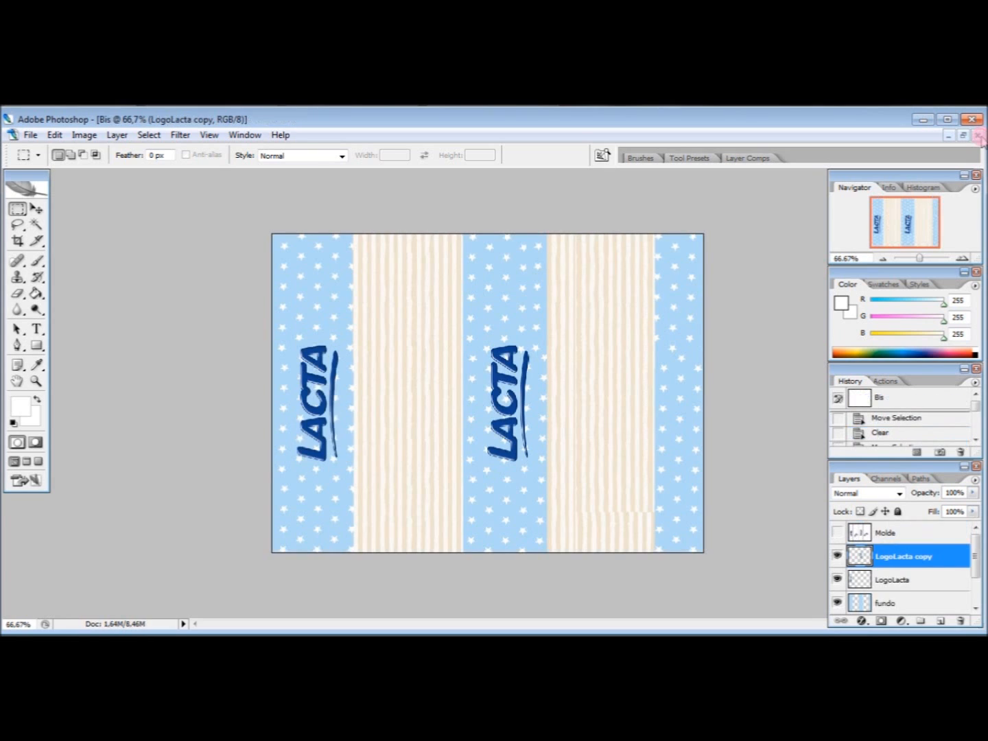
key("ctrl+v")
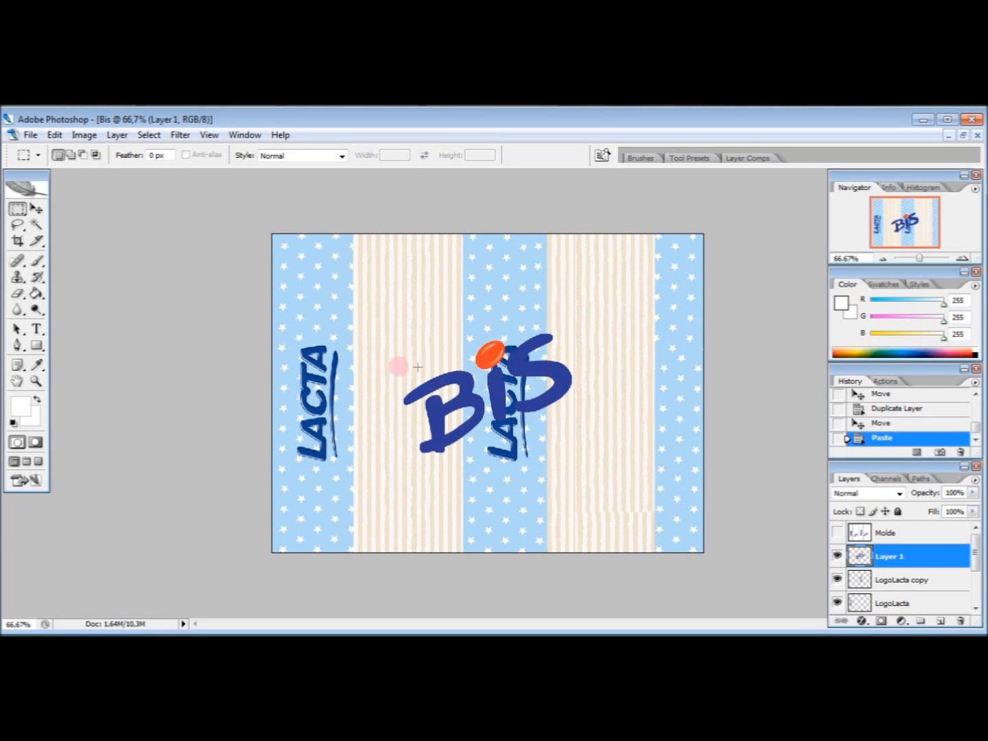
Scale the Bis logo proportionally to about 51.4% in the upper part of the first striped panel and rename its layer as Logobis.
left_click(38, 209)
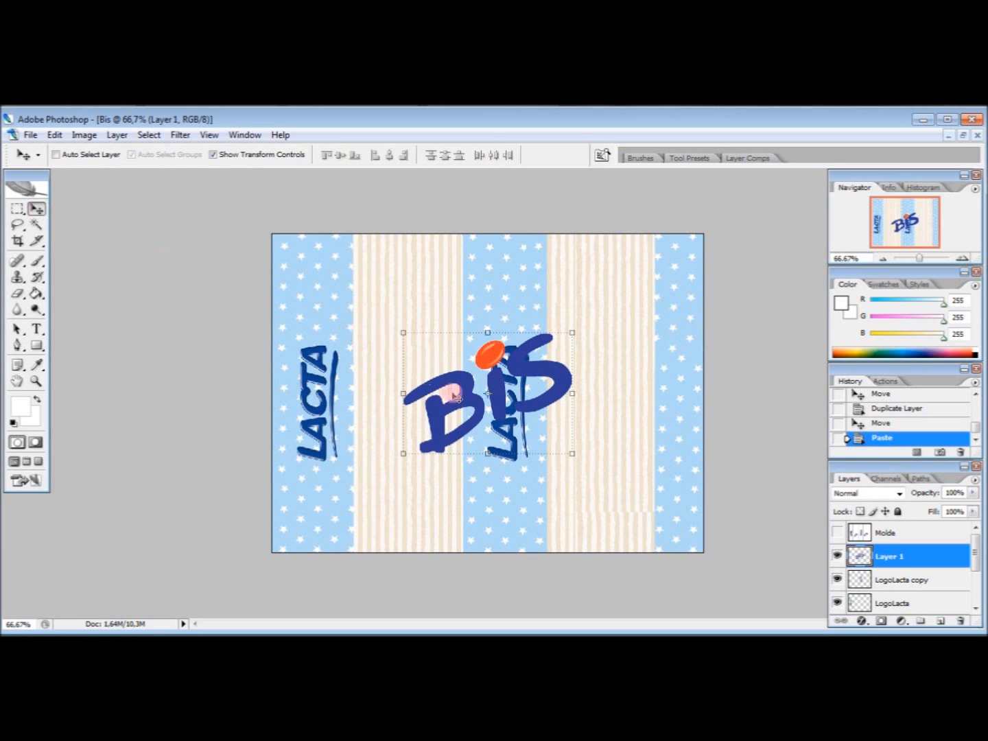
left_click_drag(402, 333, 481, 397)
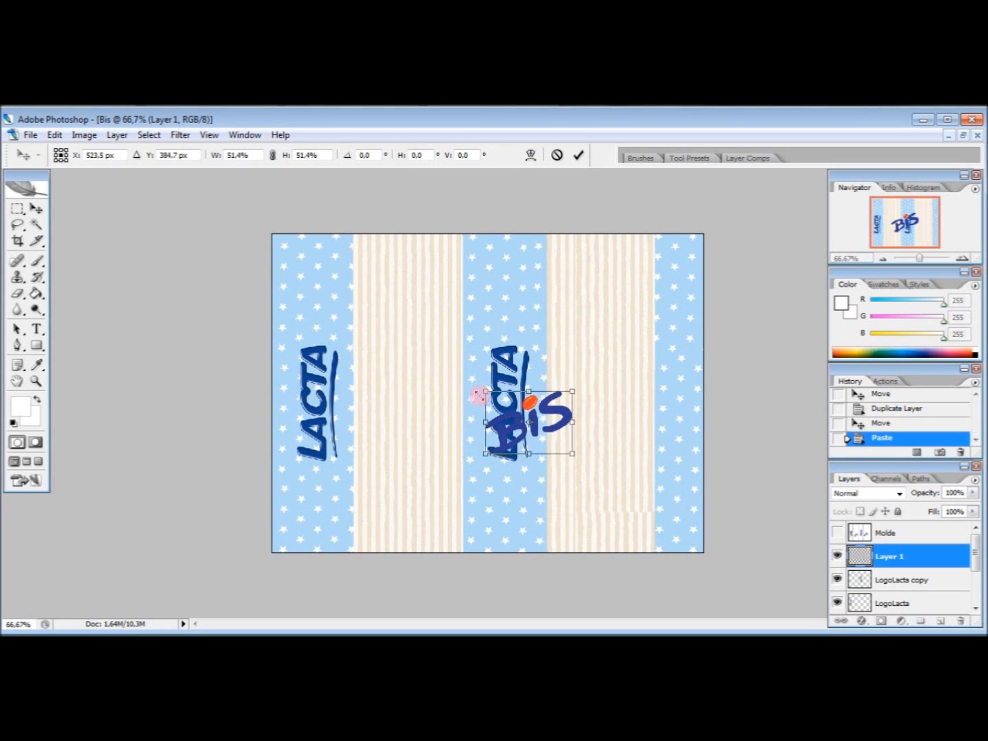
left_click_drag(556, 426, 436, 318)
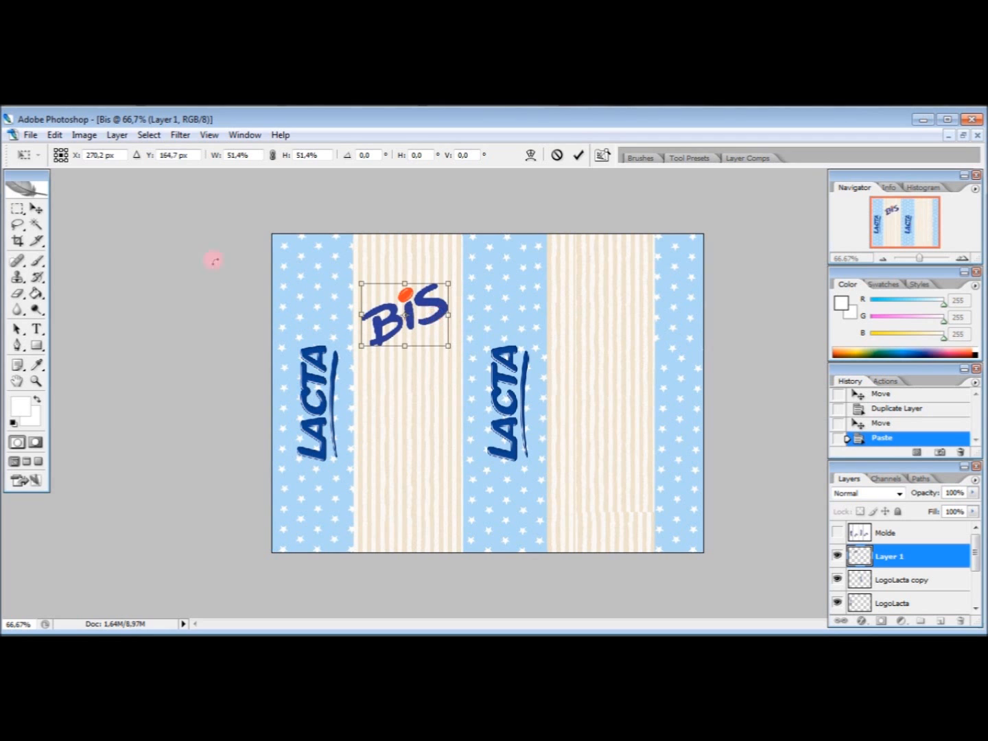
left_click(20, 208)
left_click(448, 322)
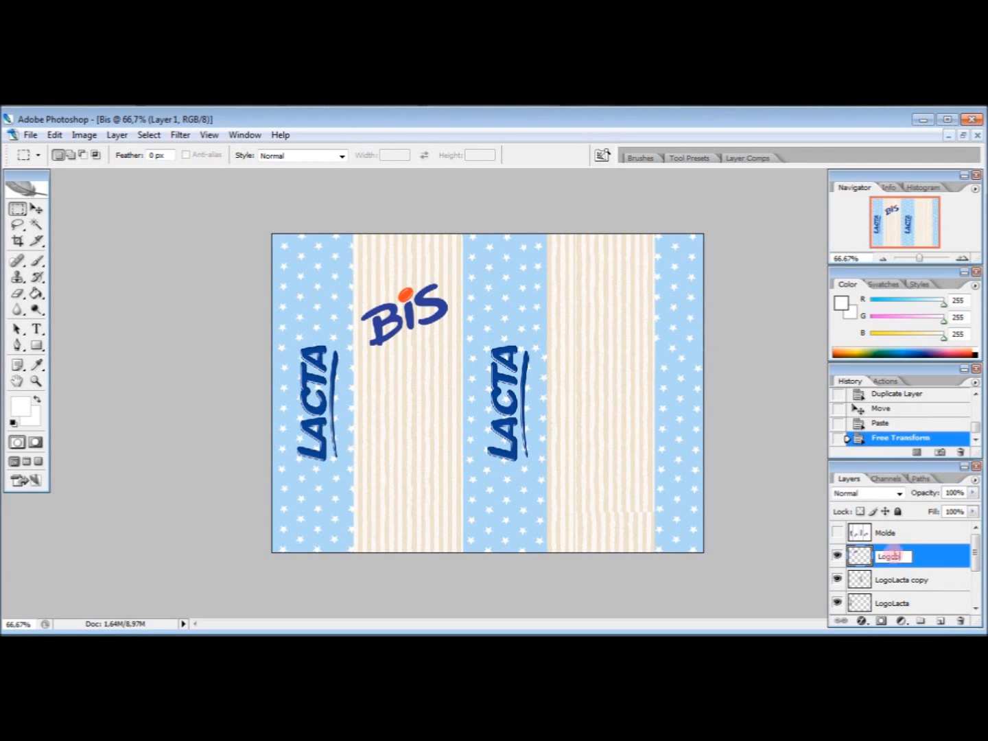
left_click(950, 559)
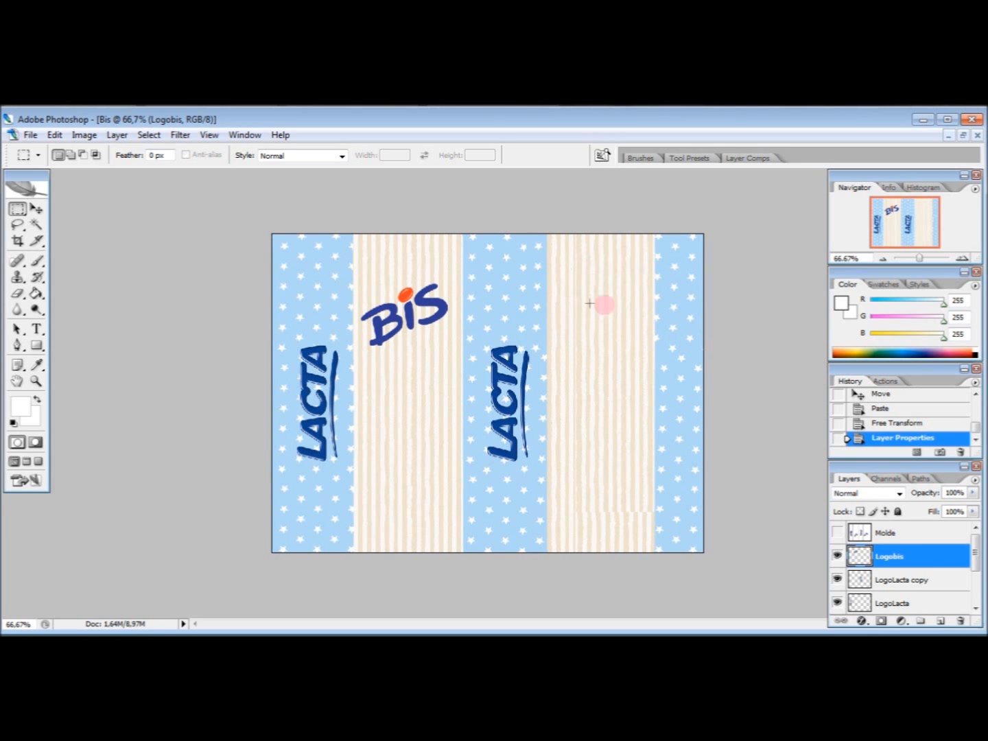
Duplicate the Logobis layer and move the copy to the upper part of the second striped panel.
right_click(926, 563)
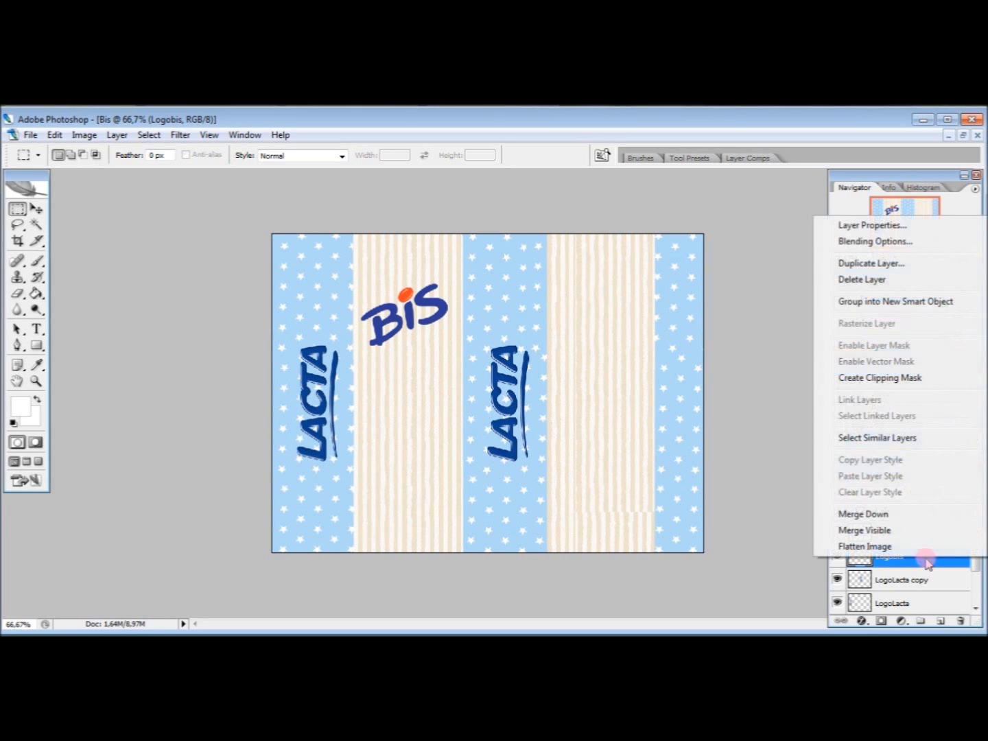
left_click(873, 264)
left_click(628, 269)
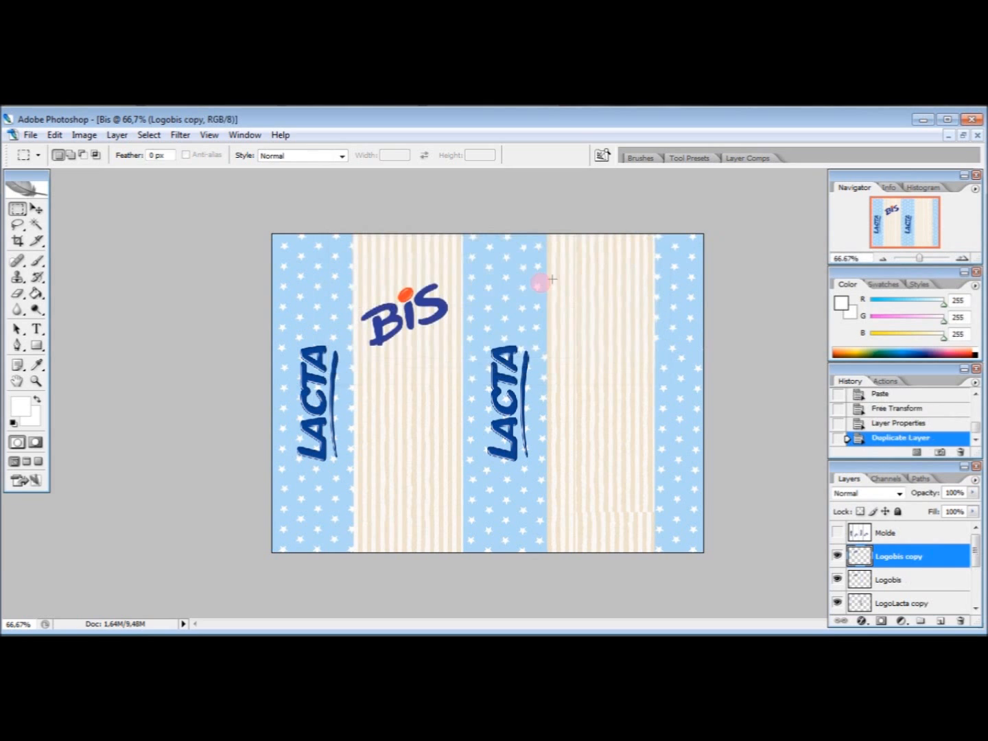
left_click(37, 208)
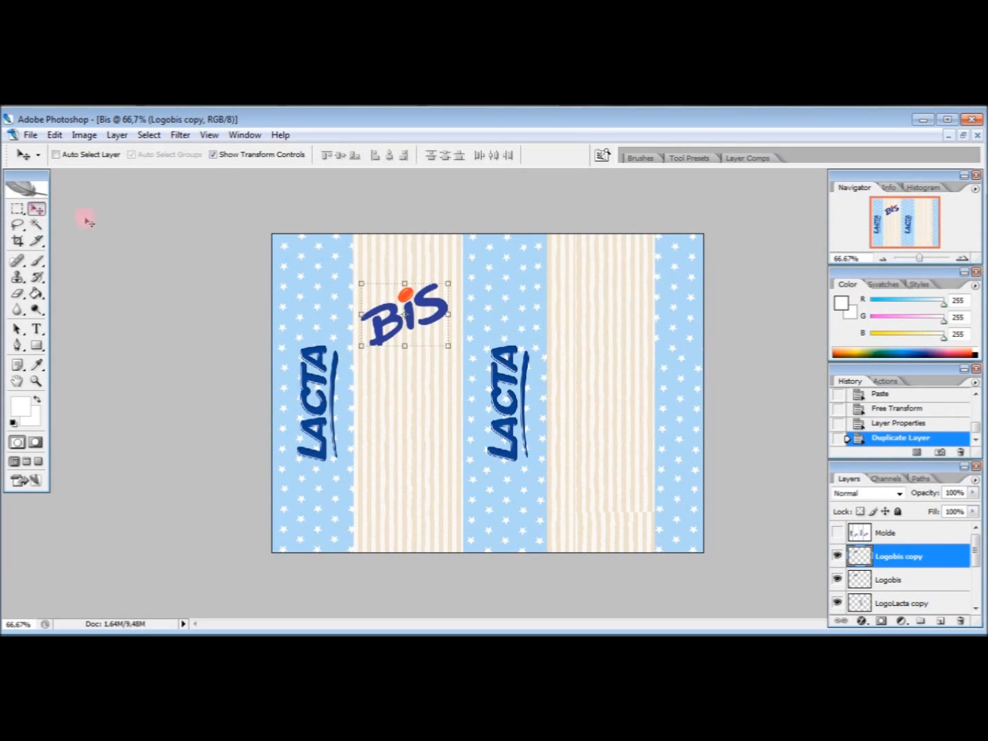
left_click_drag(420, 306, 627, 297)
left_click(13, 208)
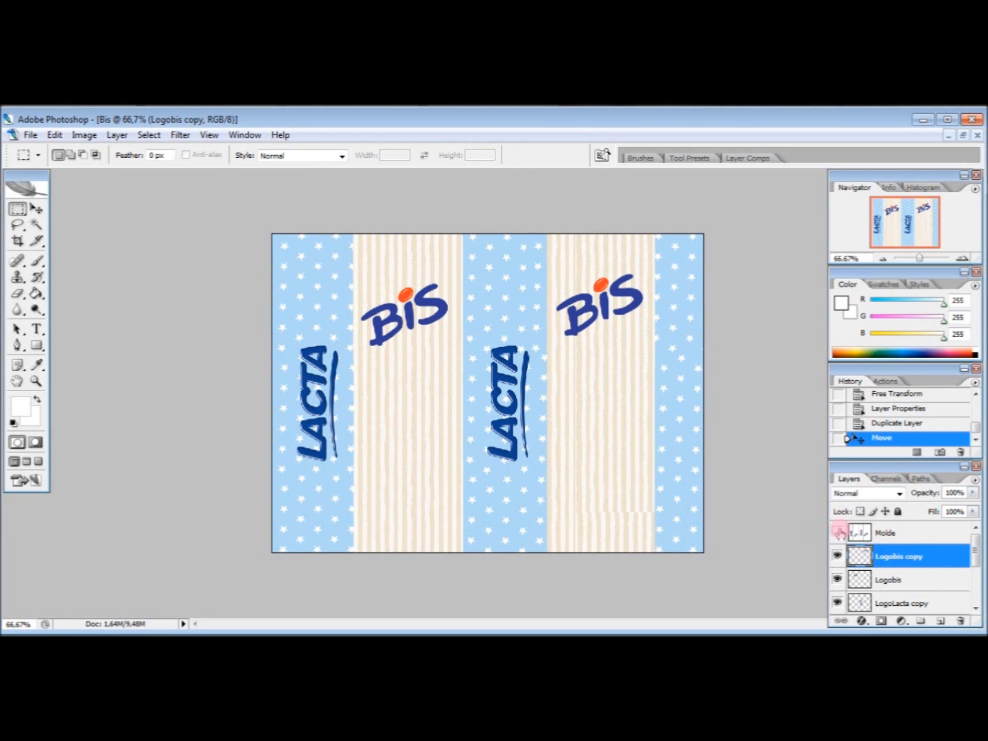
Show the Molde layer to compare the logo placement with the template, and hide it again.
left_click(838, 533)
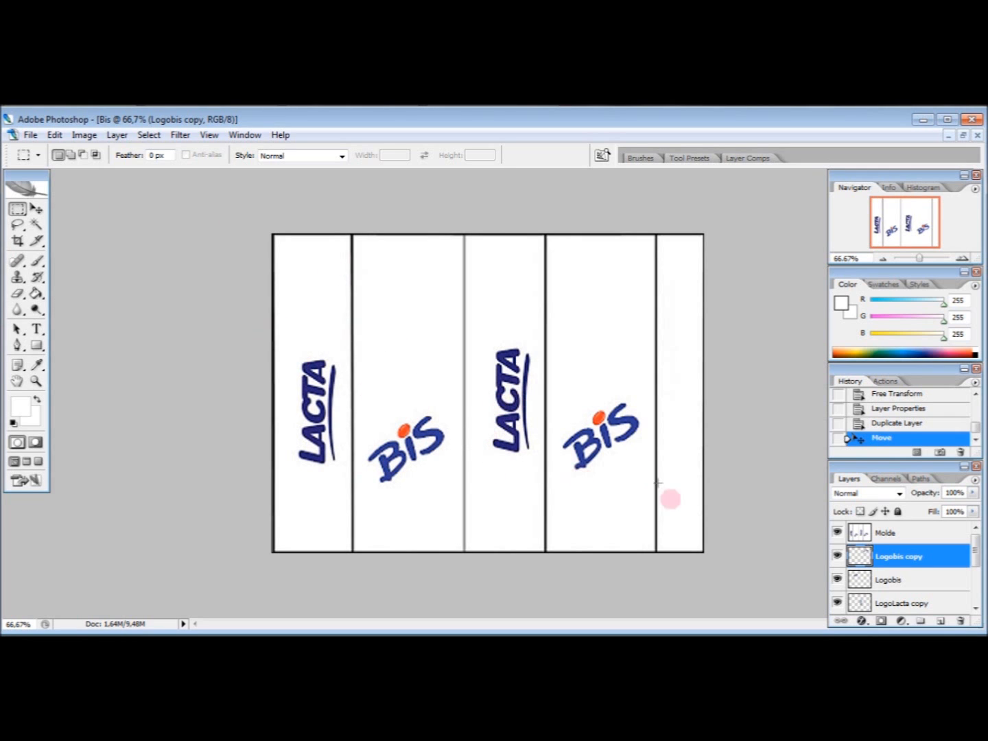
left_click(838, 533)
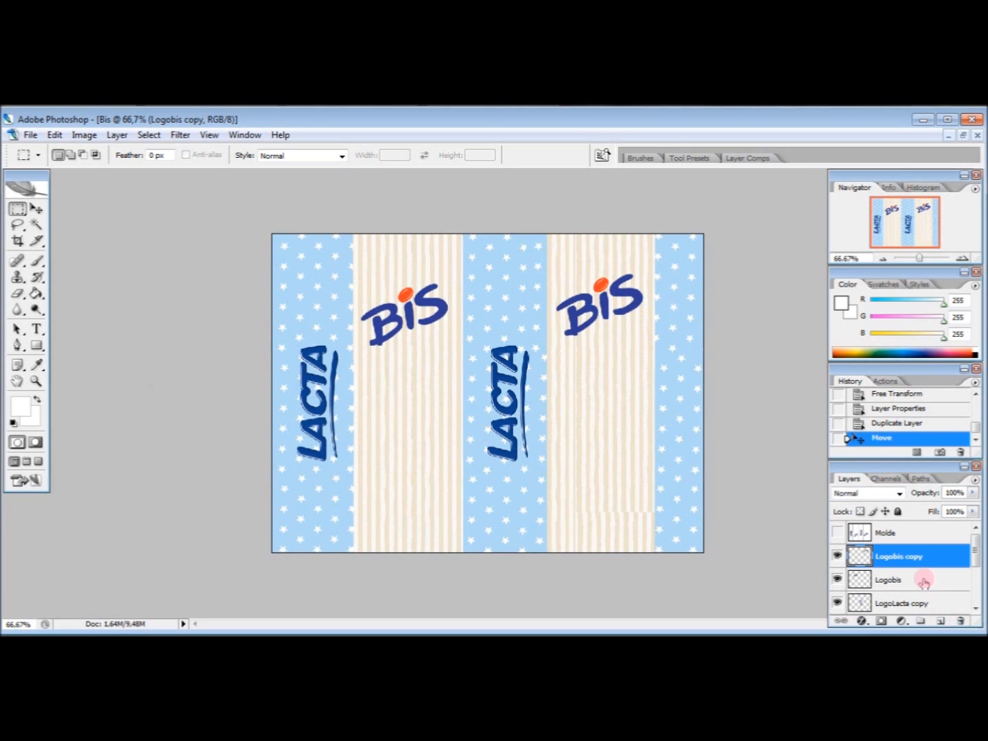
scroll(923, 580, "down", 1)
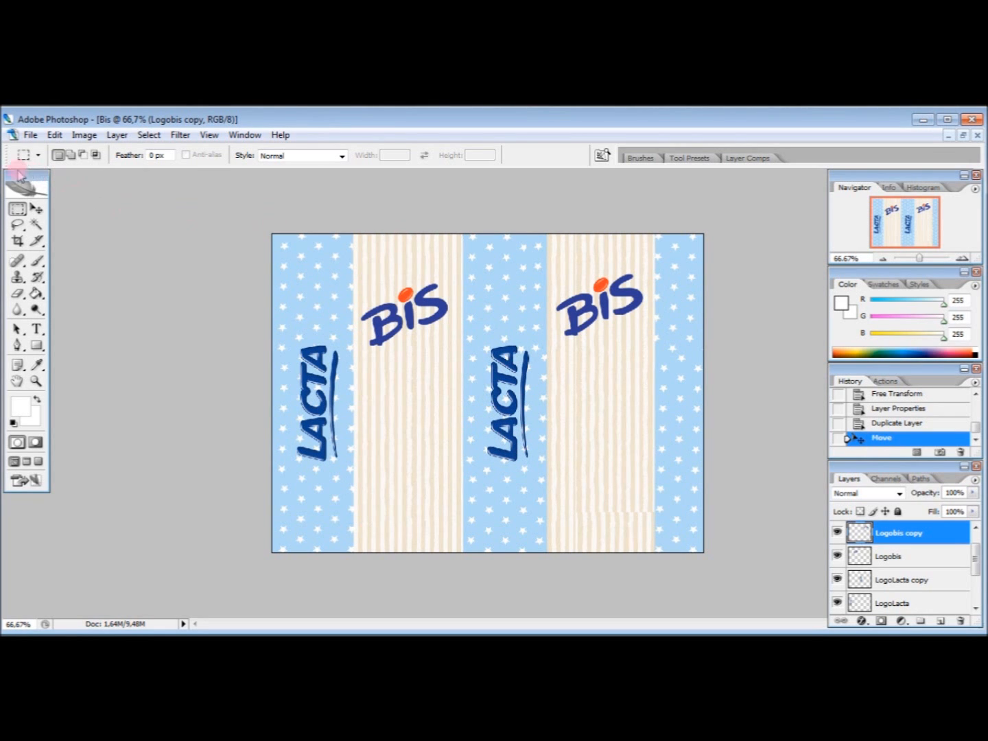
Open the sitting bear image pipmpao2 from the Elementos folder of the Kit Ursinho folder.
left_click(30, 136)
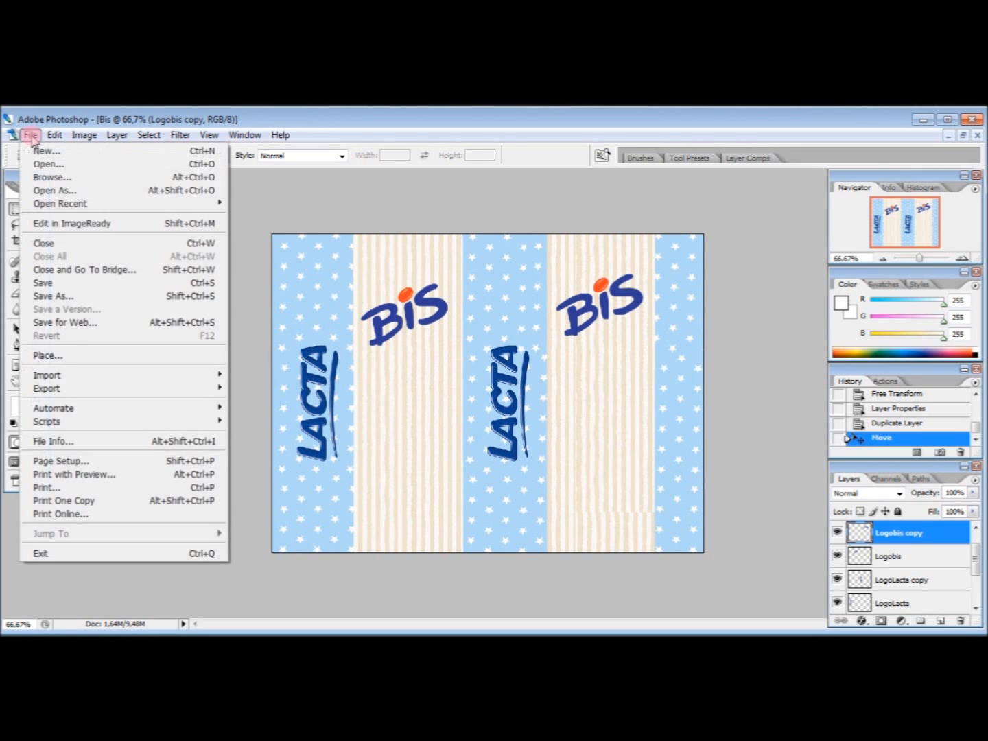
left_click(42, 164)
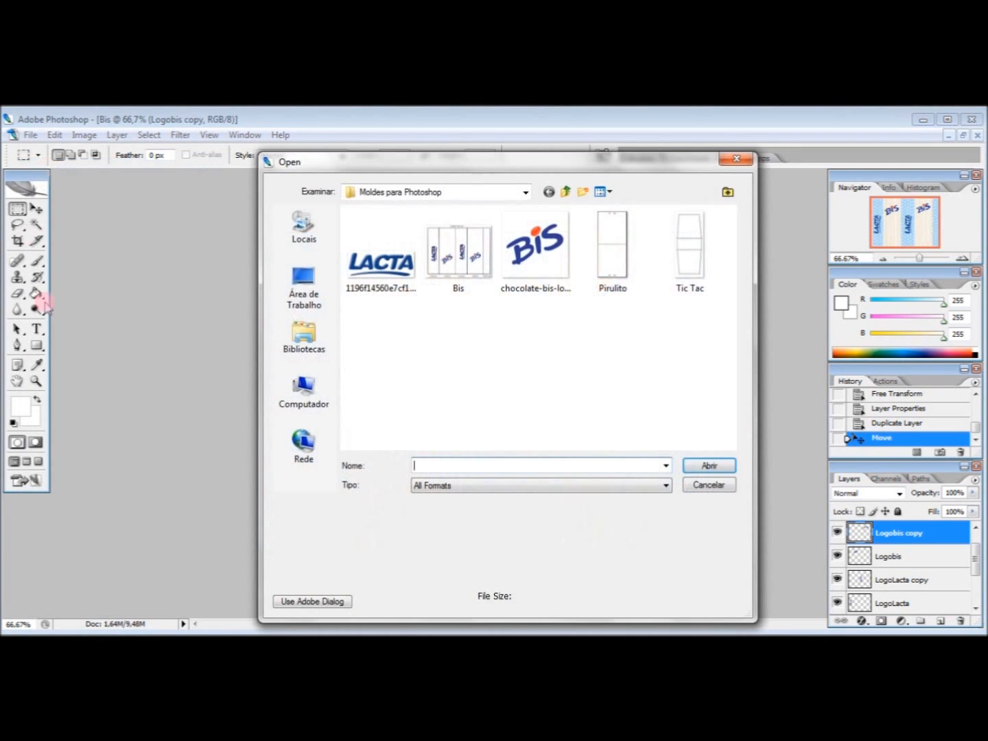
left_click(566, 191)
left_click(415, 227)
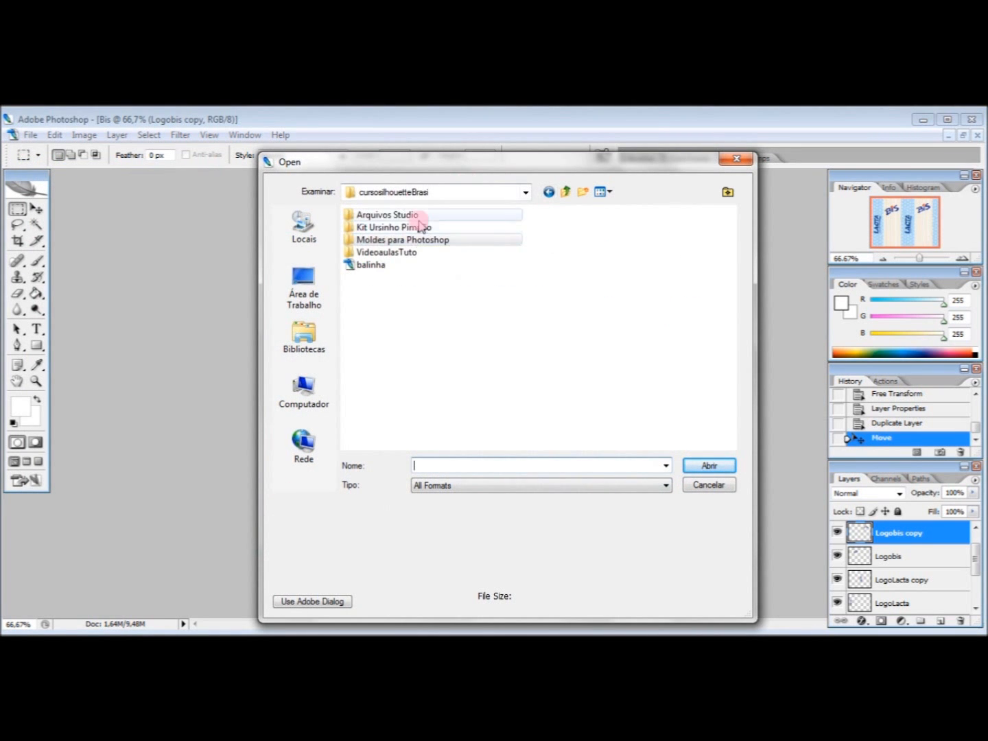
double_click(415, 227)
double_click(427, 220)
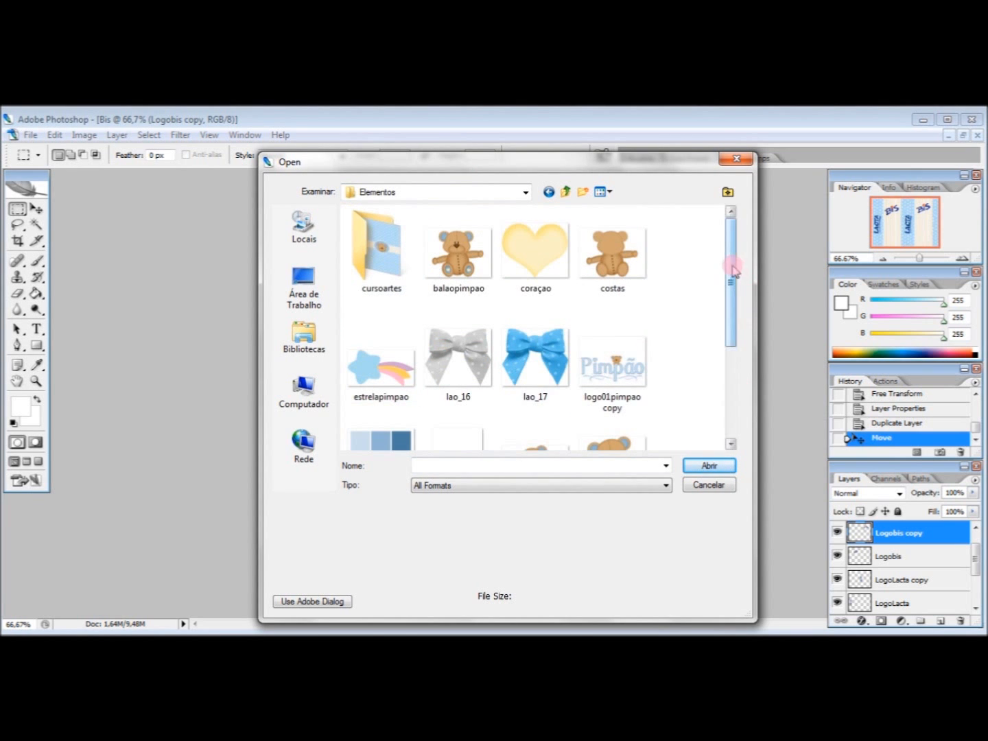
left_click_drag(734, 265, 719, 375)
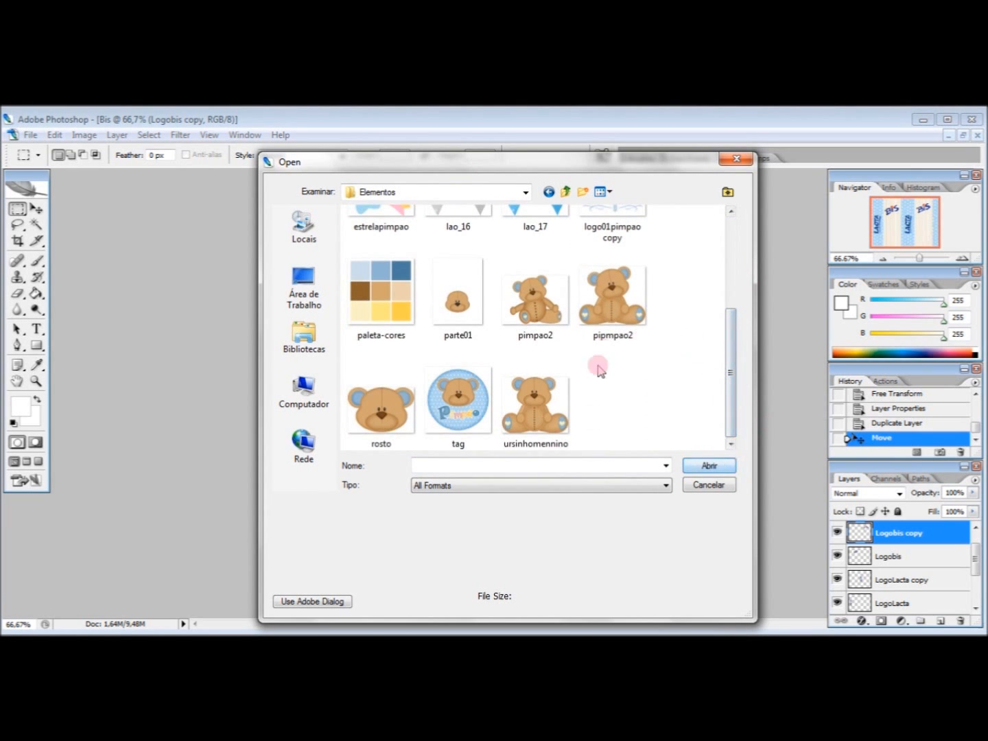
double_click(620, 309)
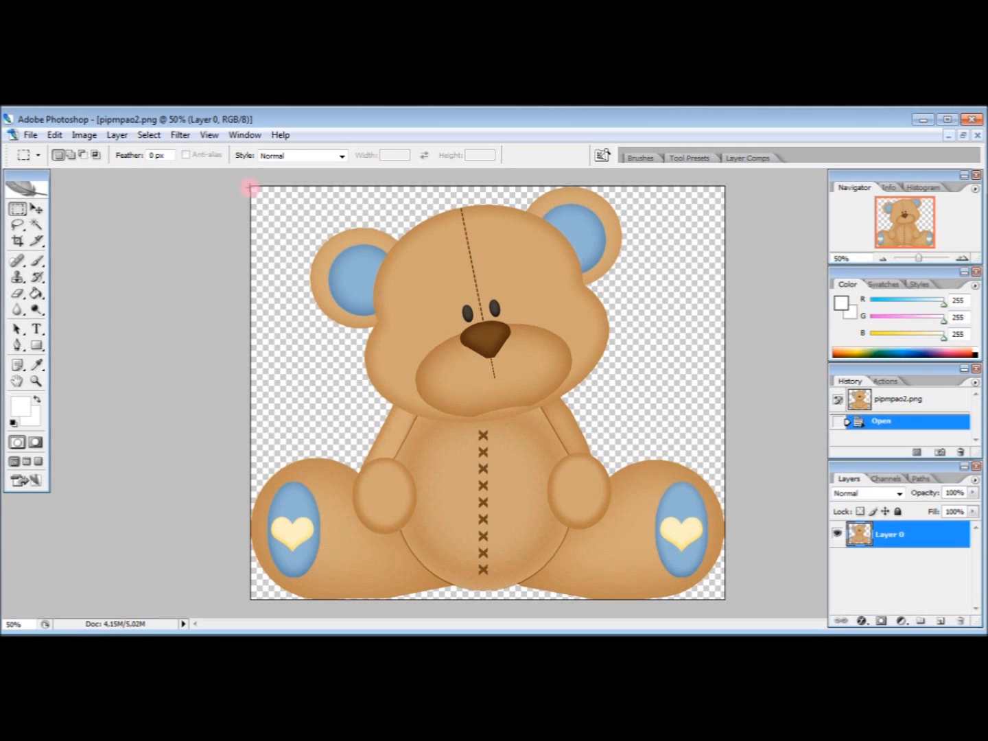
Copy the entire bear image, close its file and paste the bear into the Bis document.
left_click_drag(251, 185, 724, 625)
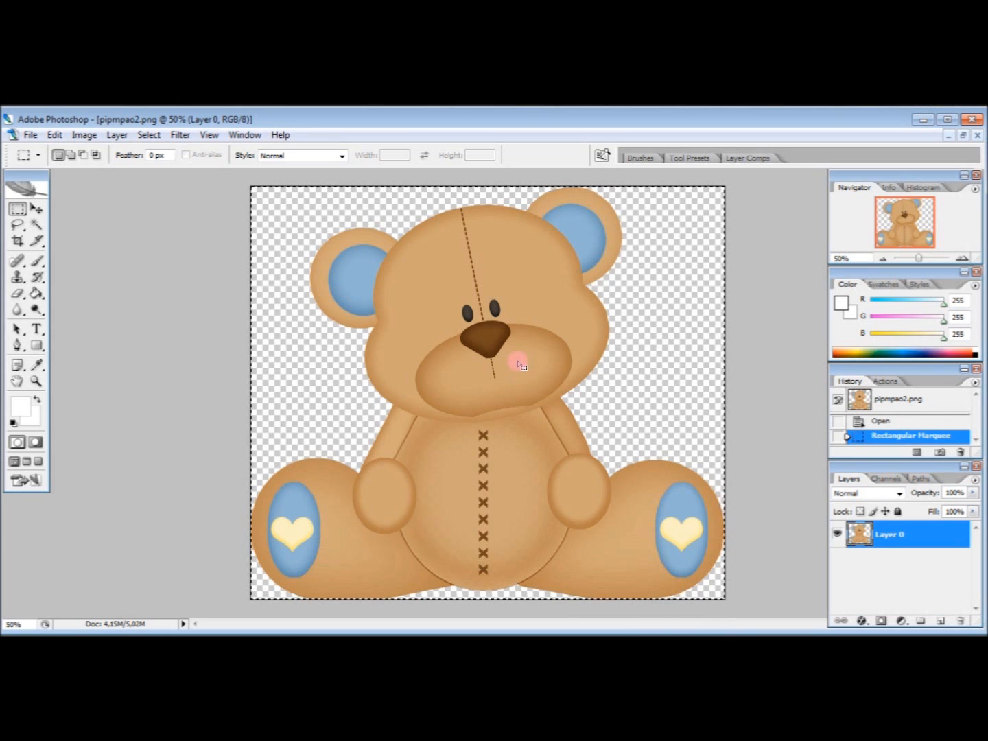
left_click(978, 135)
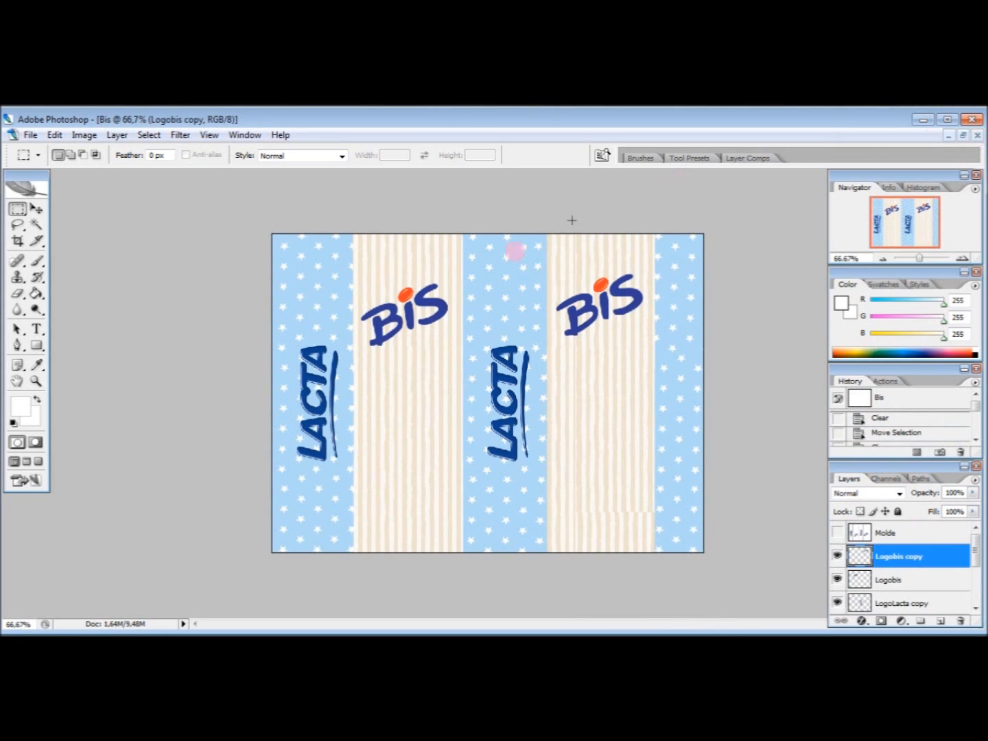
key("ctrl+v")
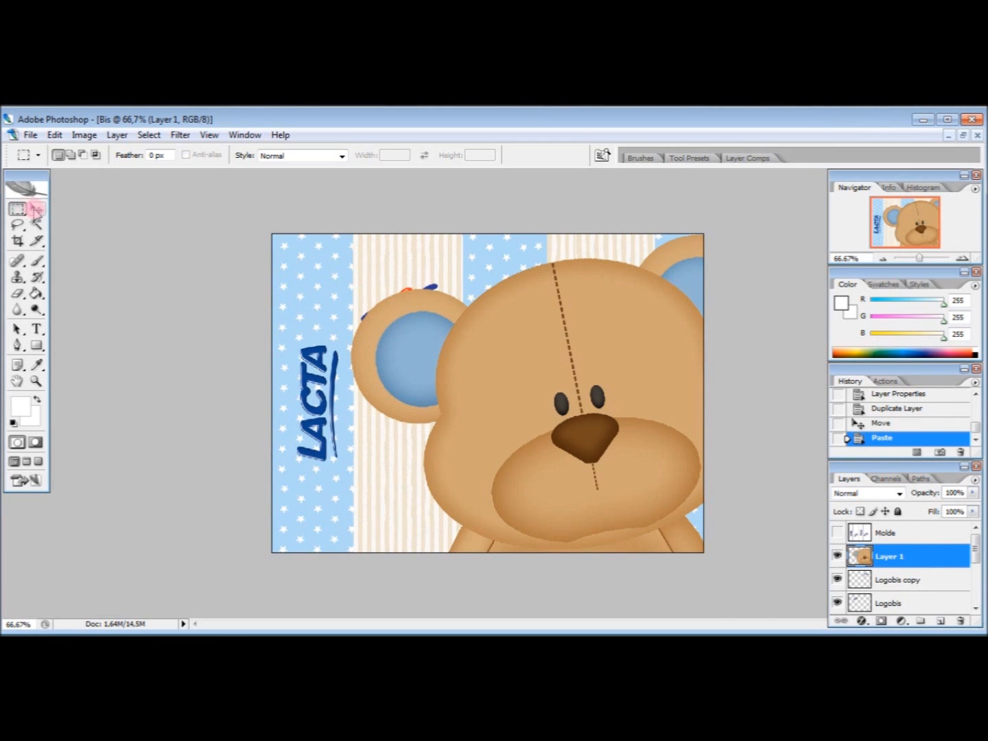
Scale the bear proportionally to about 15.4% and place it in the lower part of the first striped panel.
left_click(38, 209)
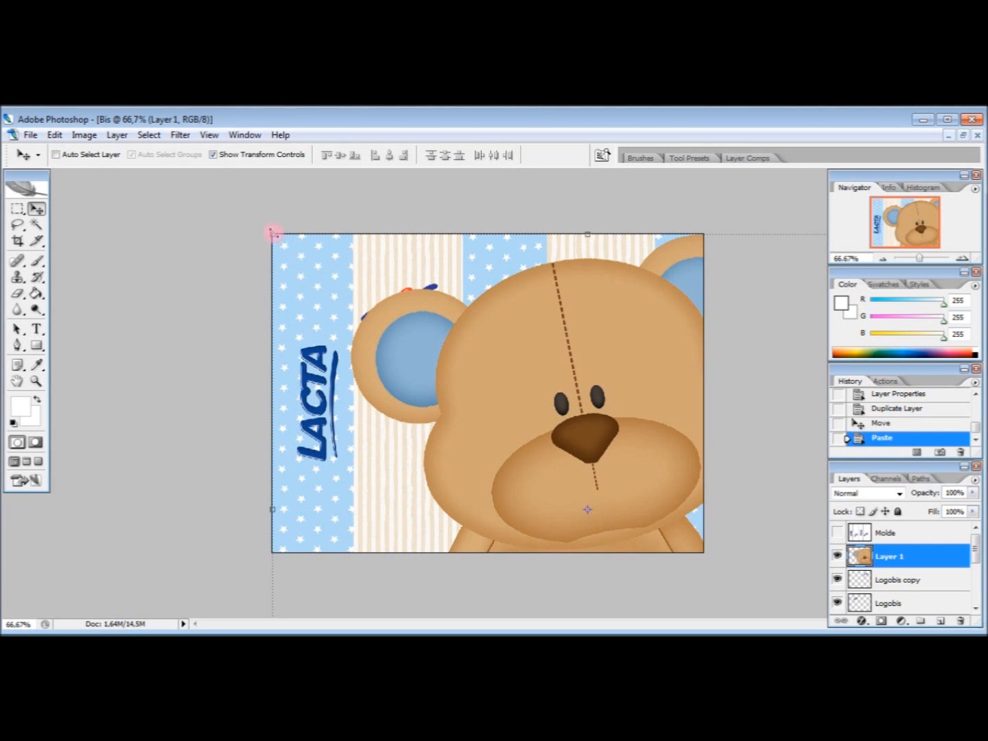
left_click_drag(272, 233, 647, 547)
left_click_drag(763, 574, 502, 316)
left_click_drag(379, 295, 551, 444)
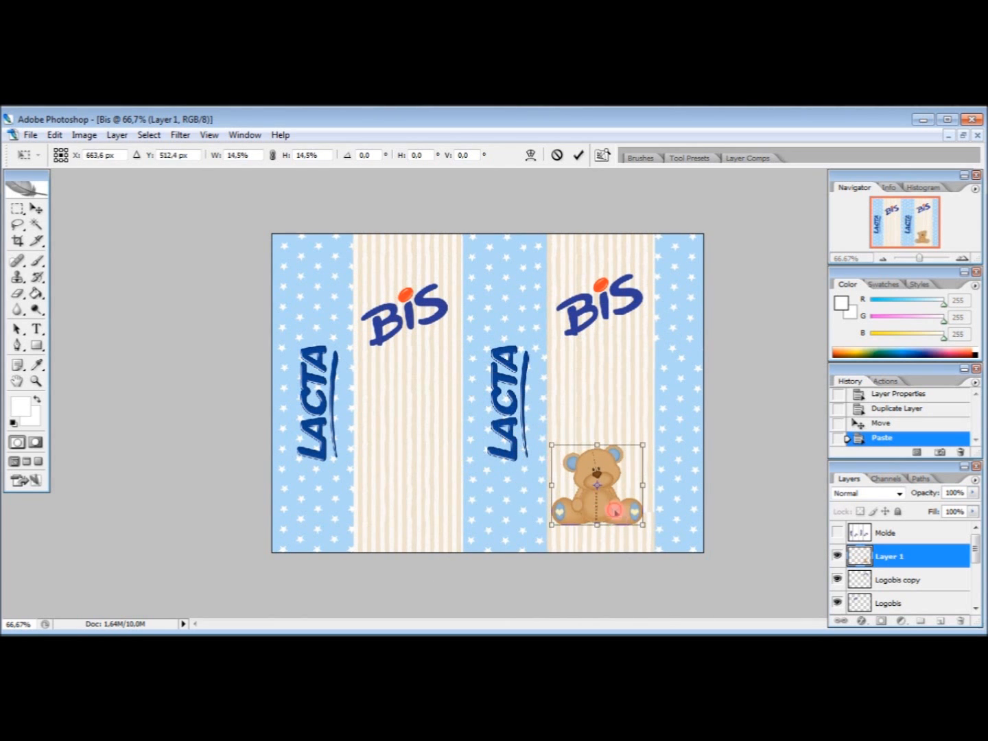
left_click_drag(615, 511, 434, 494)
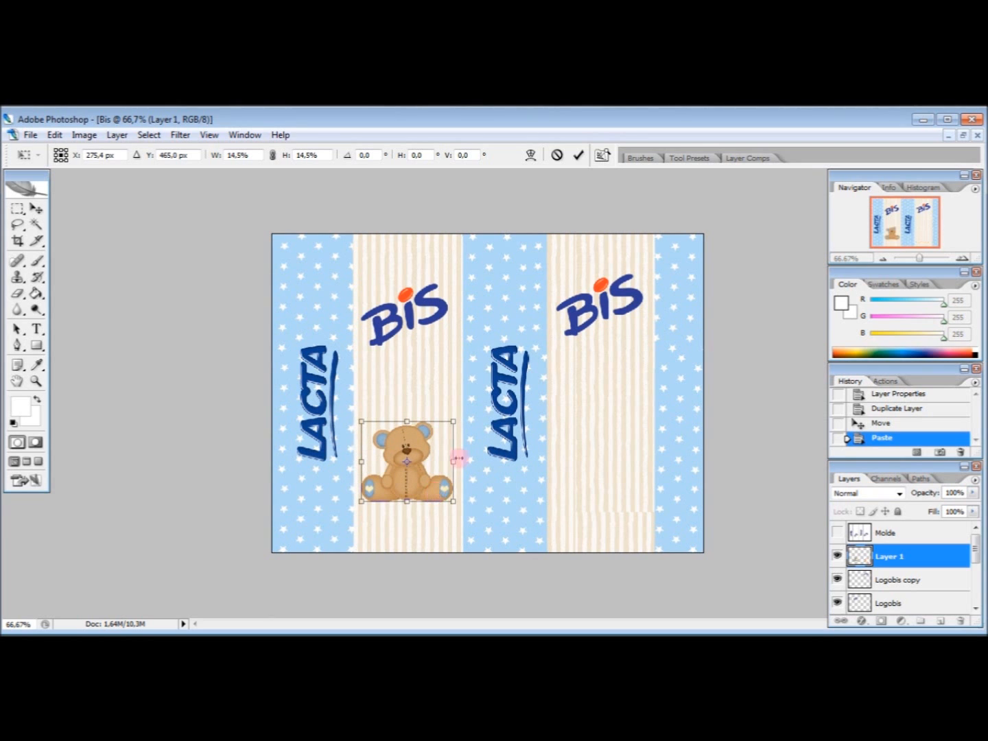
left_click_drag(453, 420, 463, 416)
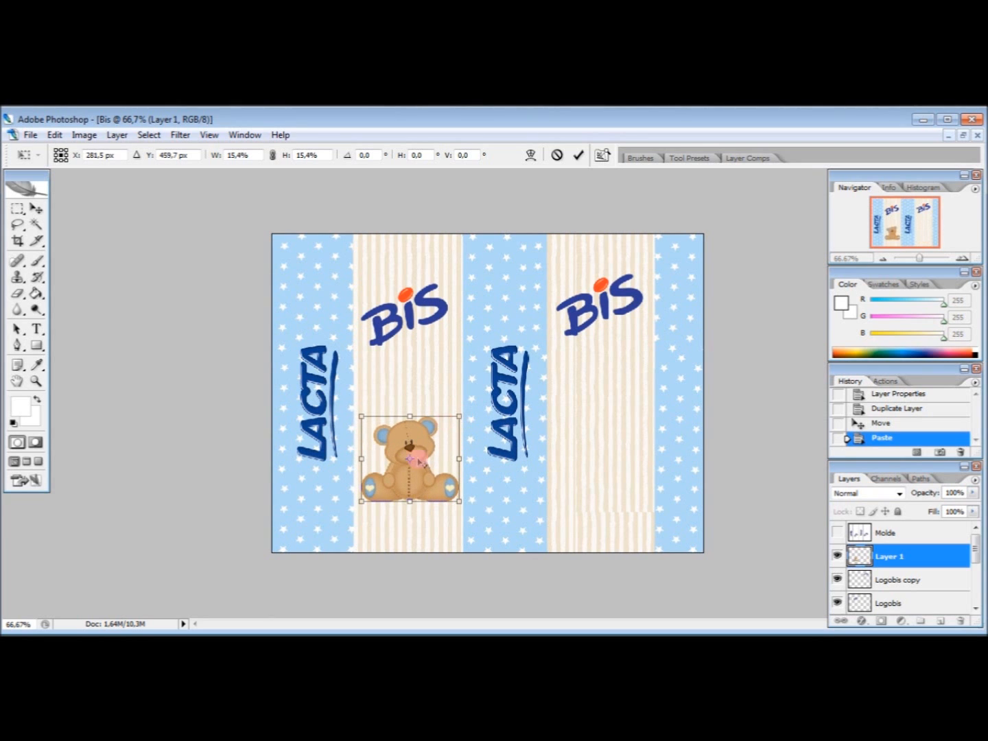
left_click_drag(431, 481, 432, 479)
left_click(18, 210)
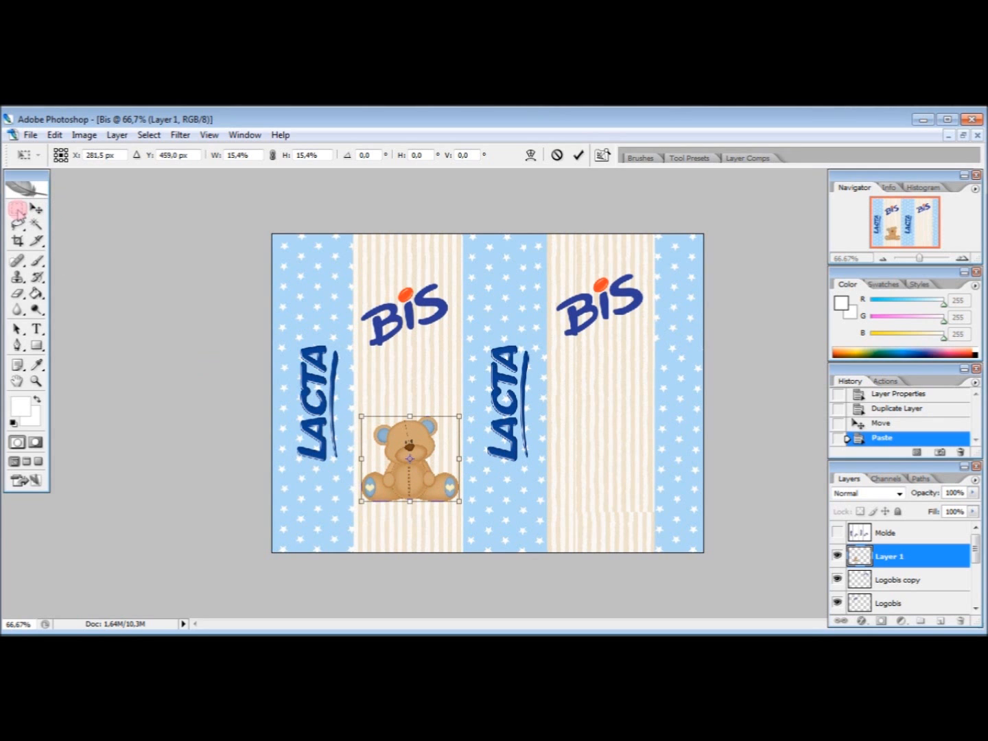
left_click(18, 210)
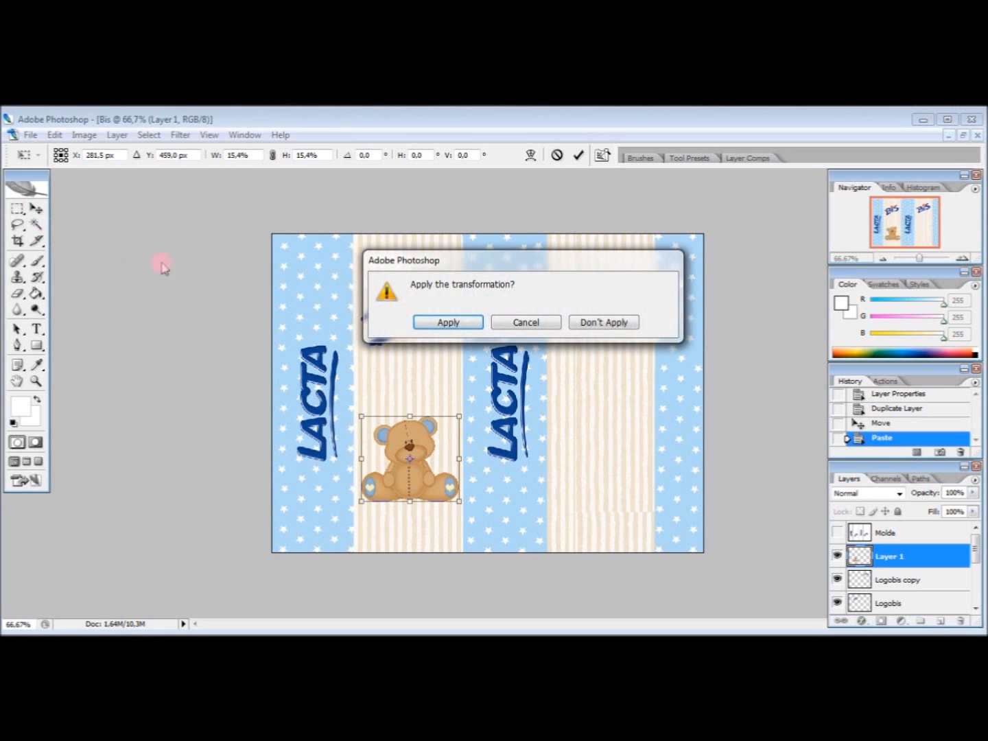
left_click(450, 324)
left_click(332, 382)
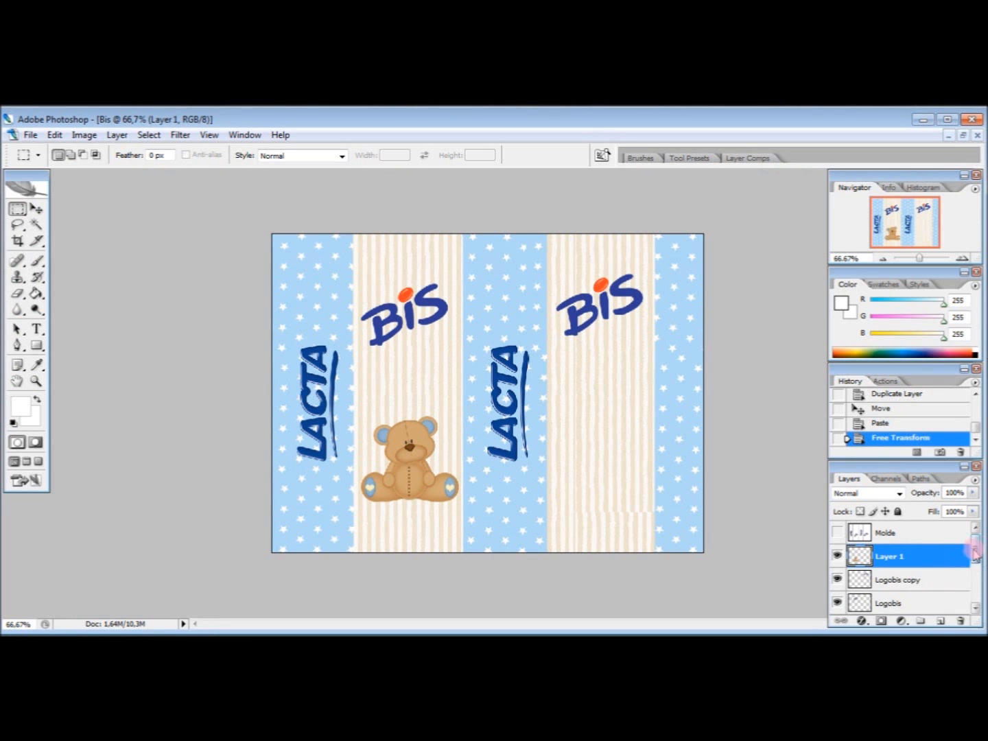
Rename the bear's layer as ursinho.
left_click(974, 608)
scroll(974, 591, "up", 5)
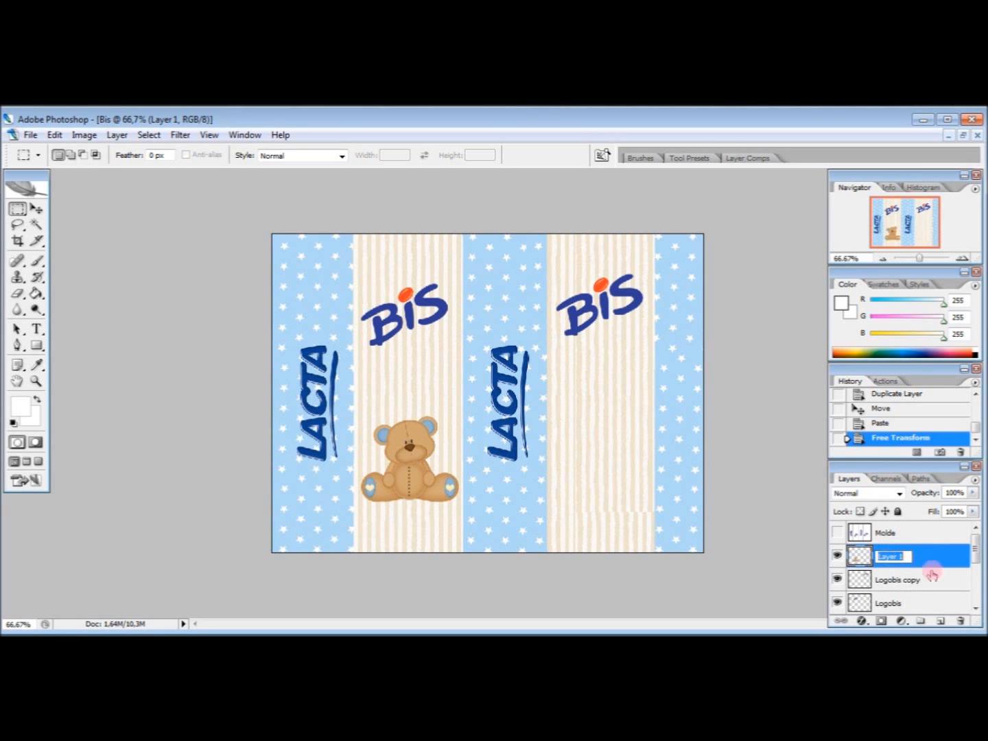
double_click(889, 556)
type("urs")
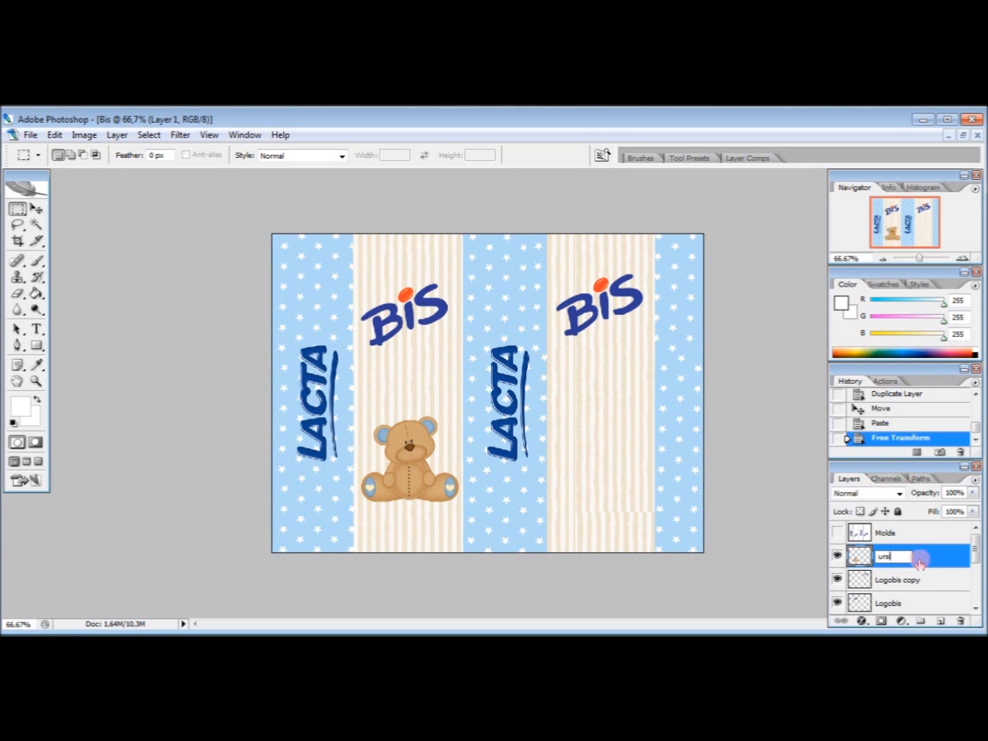
type("inho")
key("Return")
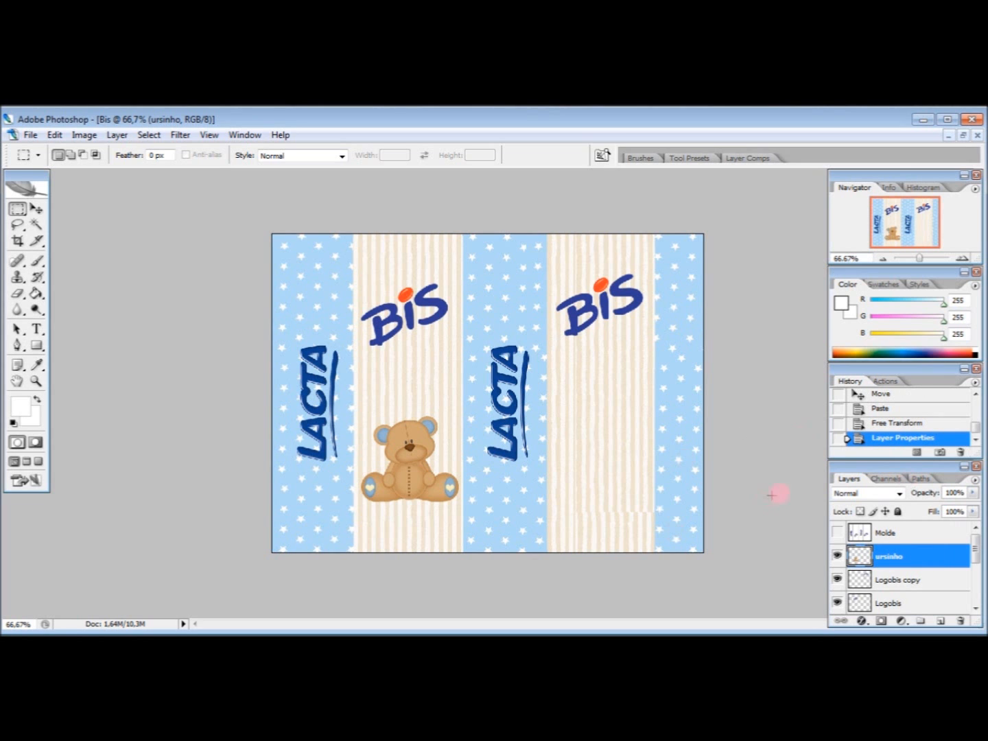
Duplicate the ursinho layer and move the copy to the lower part of the second striped panel, level with the first bear.
right_click(919, 558)
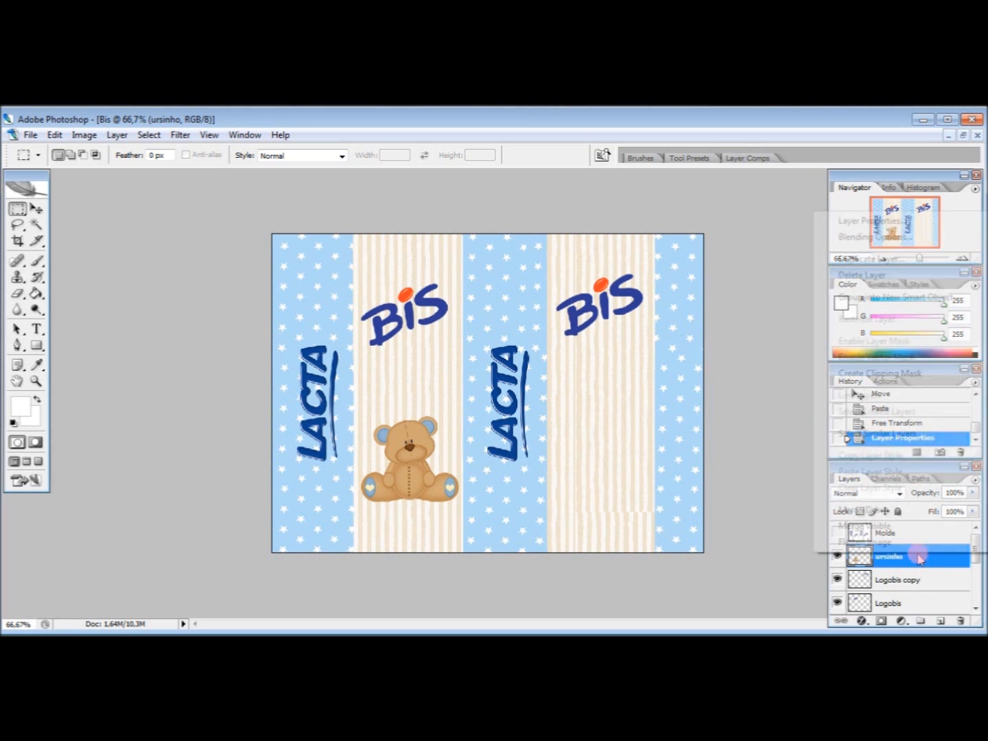
left_click(945, 261)
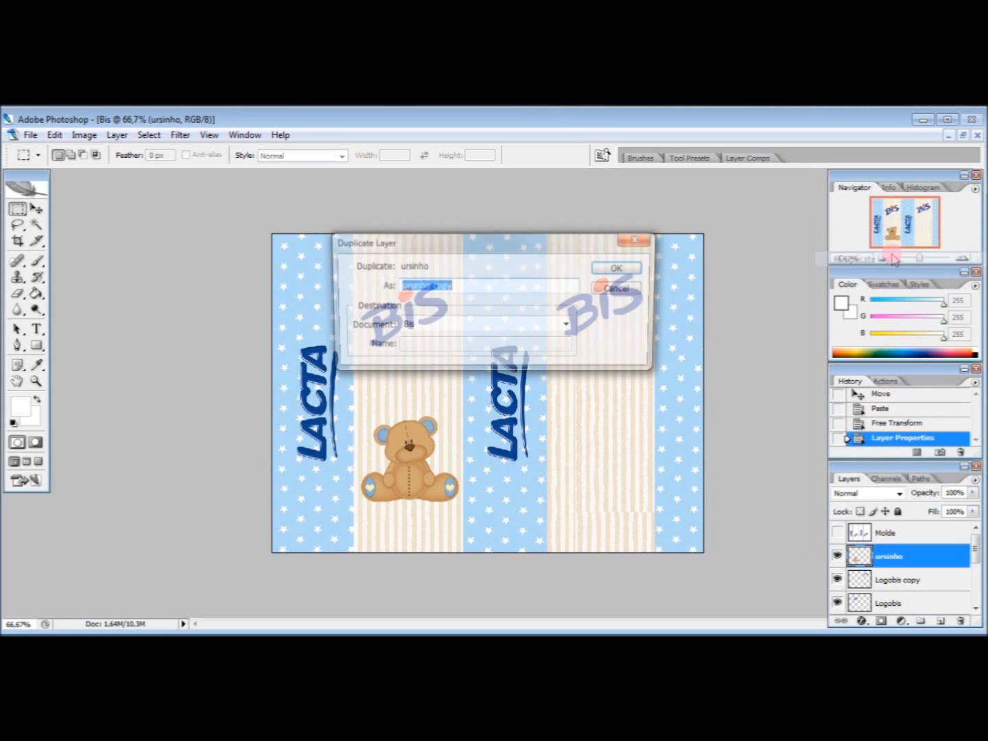
left_click(634, 265)
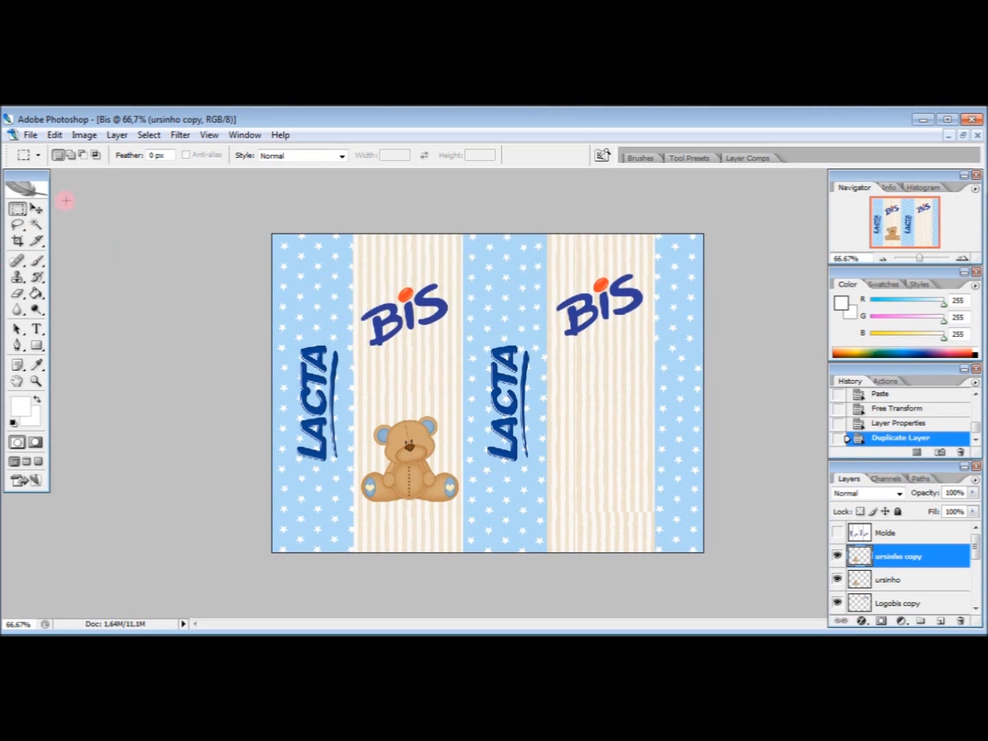
left_click(37, 208)
left_click_drag(369, 483, 585, 480)
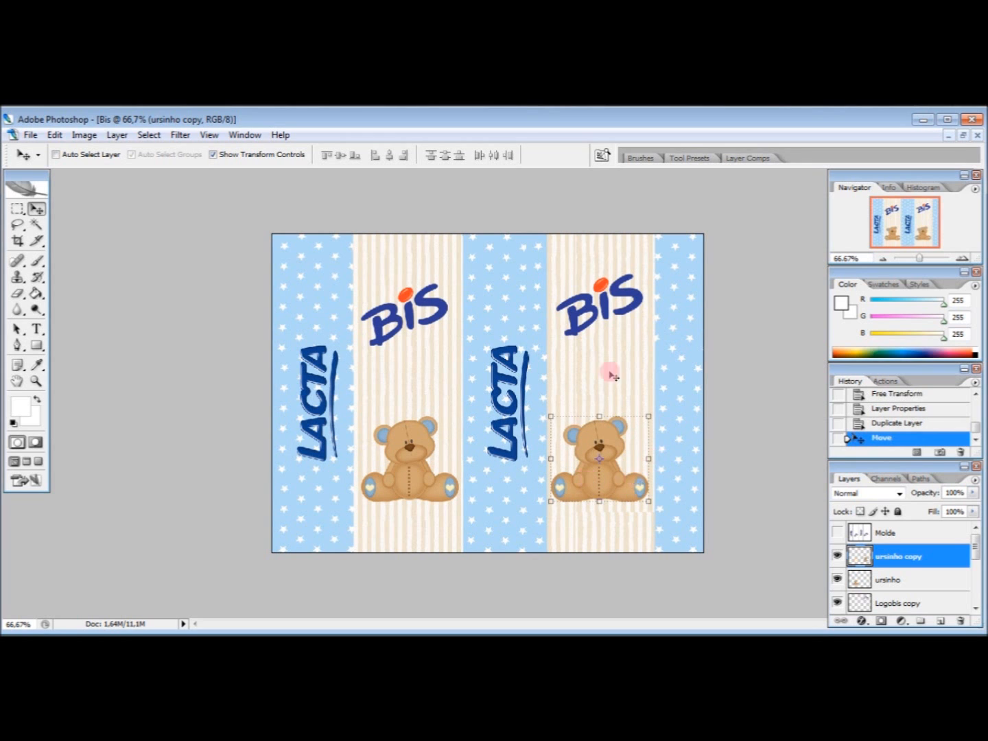
left_click(17, 209)
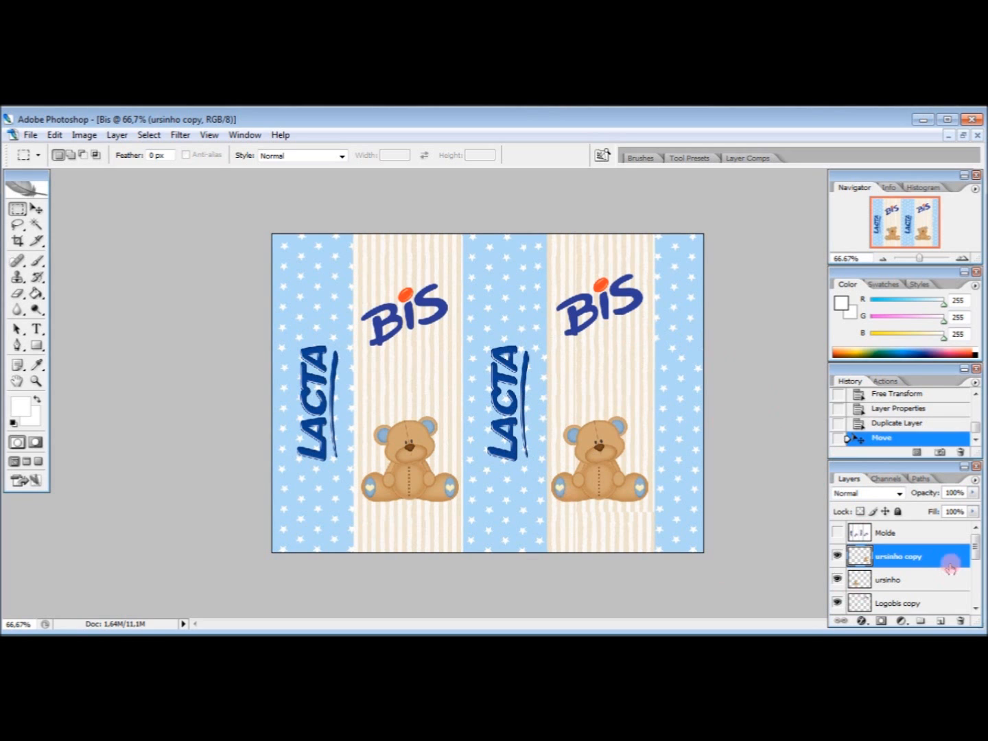
Move the Logobis copy and Logobis layers slightly upward to leave more room between each Bis logo and its bear.
scroll(939, 578, "down", 1)
scroll(938, 578, "down", 1)
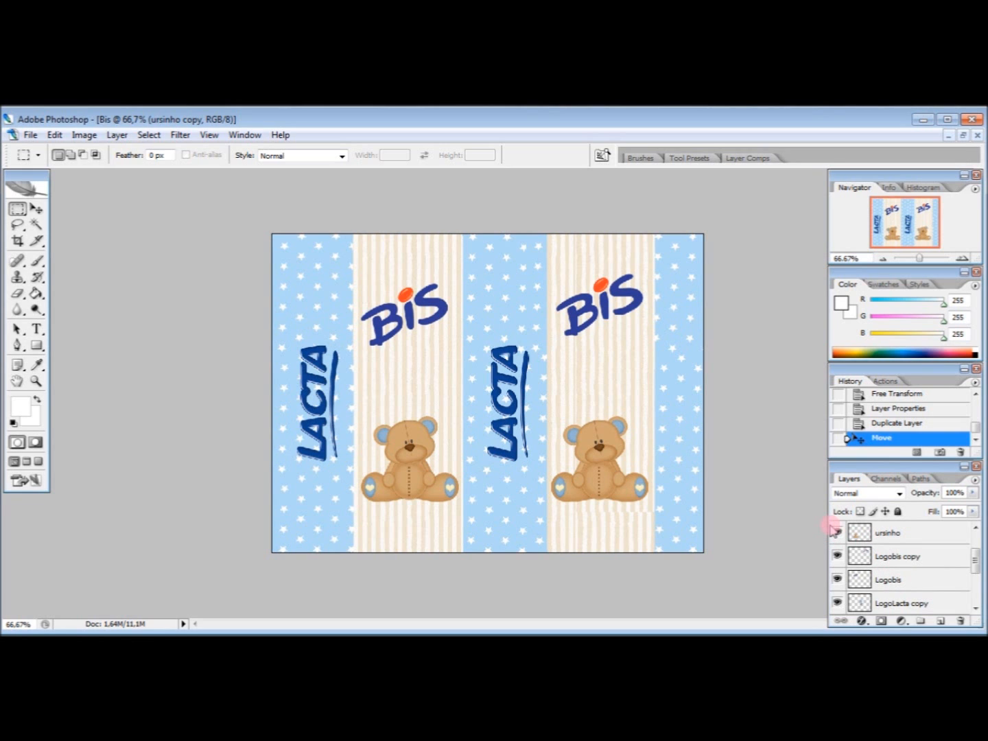
left_click(909, 563)
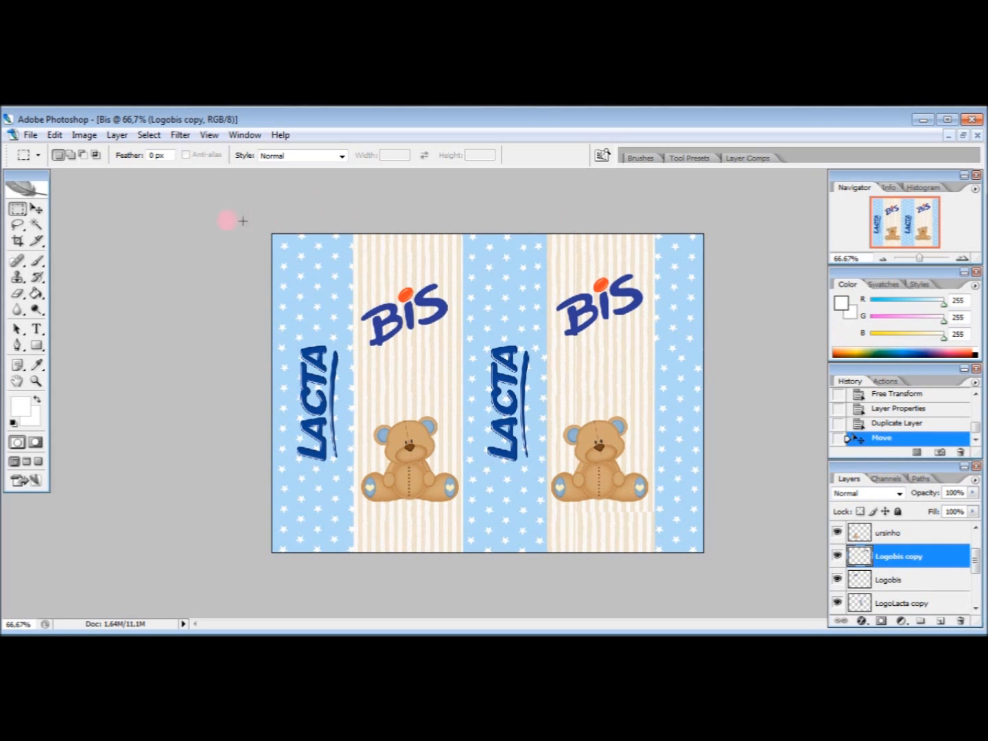
left_click(36, 208)
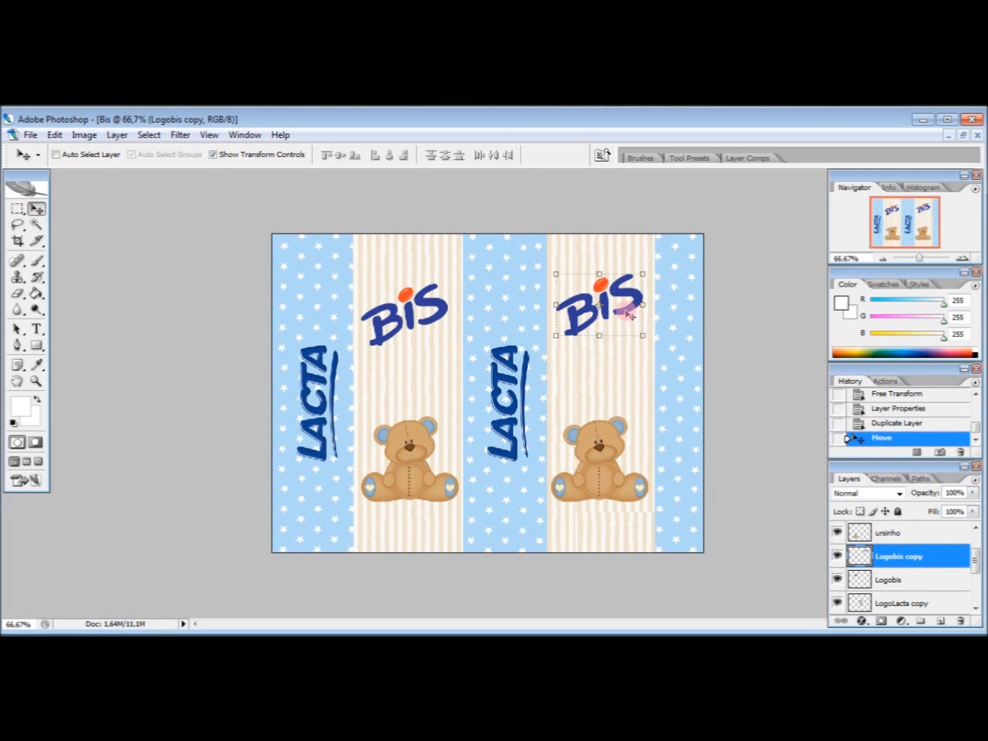
left_click_drag(626, 313, 626, 290)
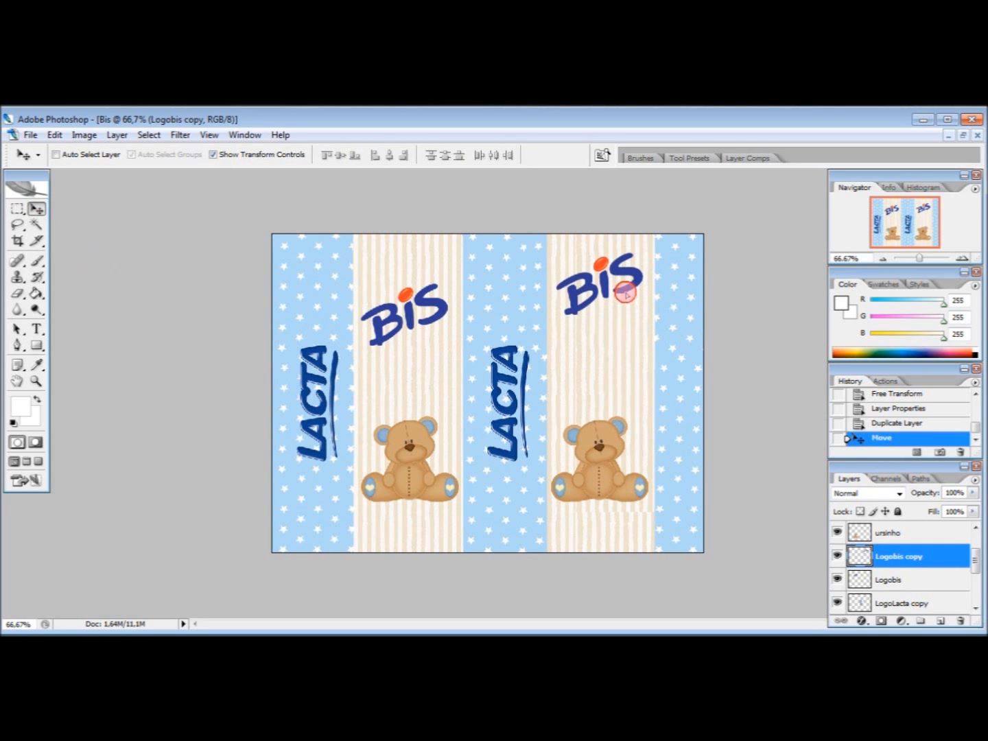
left_click(892, 580)
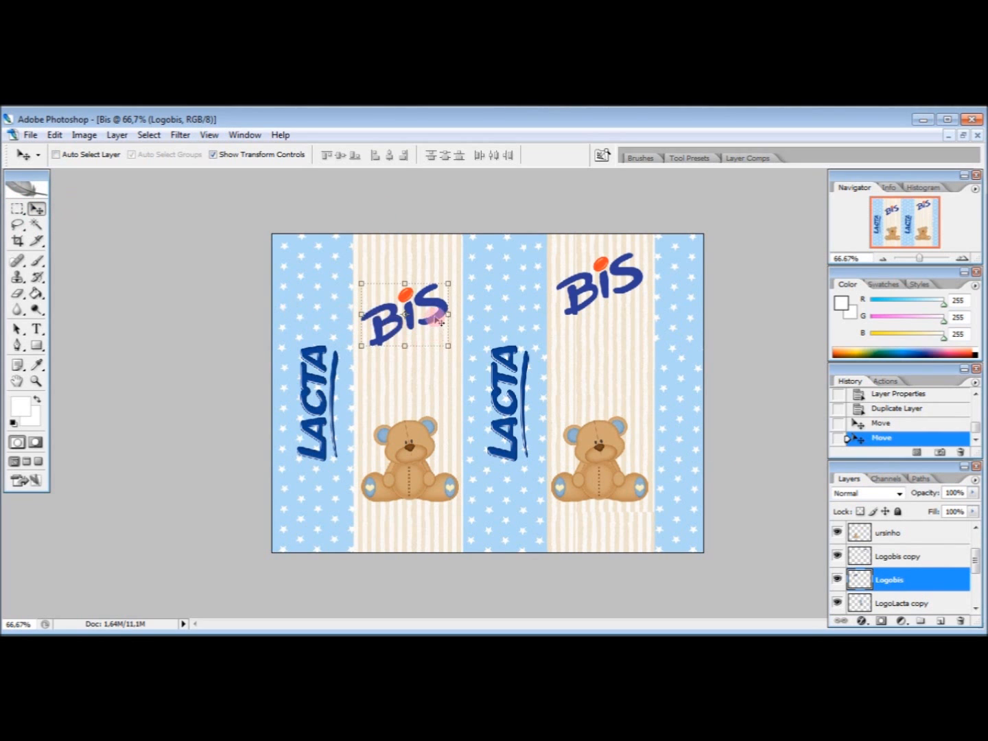
left_click_drag(433, 314, 432, 296)
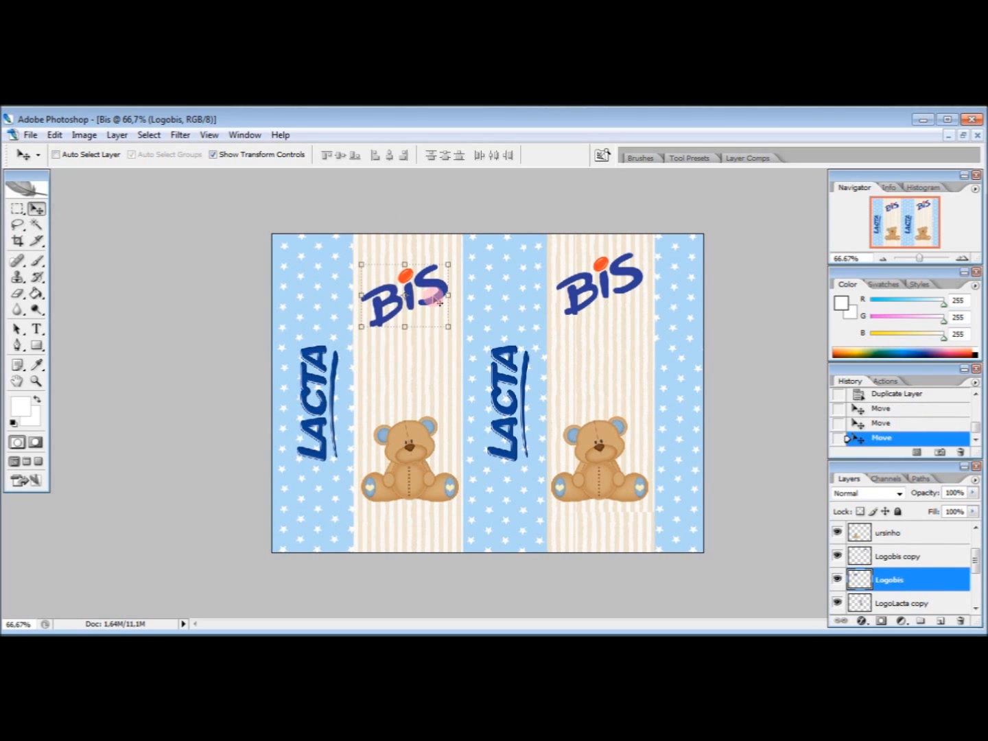
left_click(18, 208)
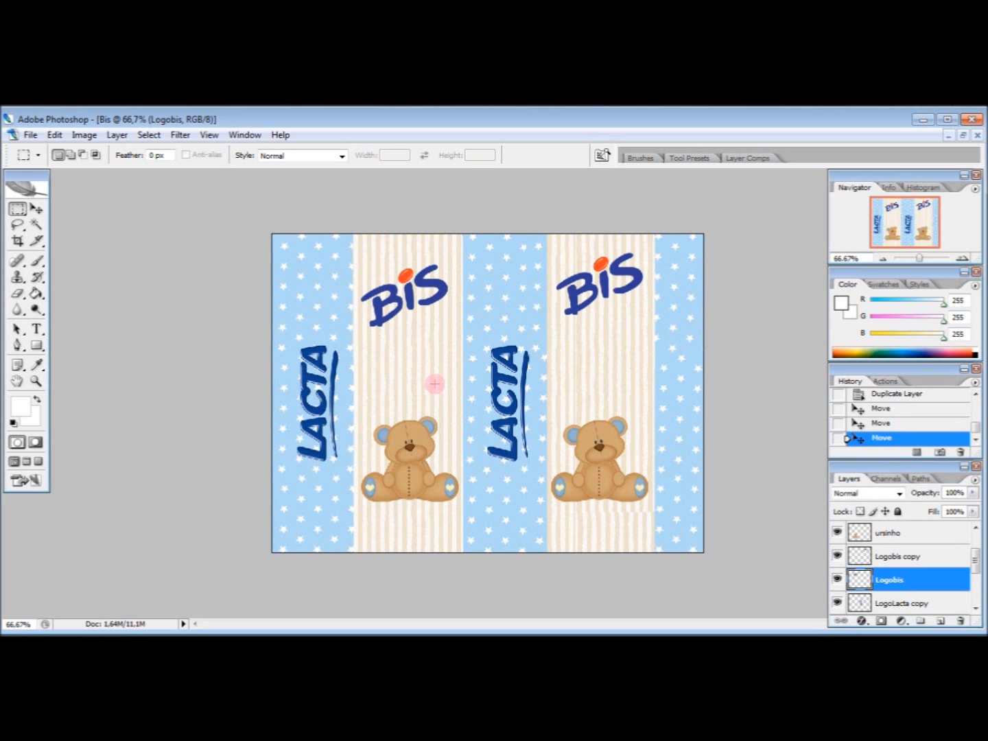
Add the horizontal text Pimpão between the Bis logo and the bear in the first striped panel.
left_click(576, 261)
left_click(36, 328)
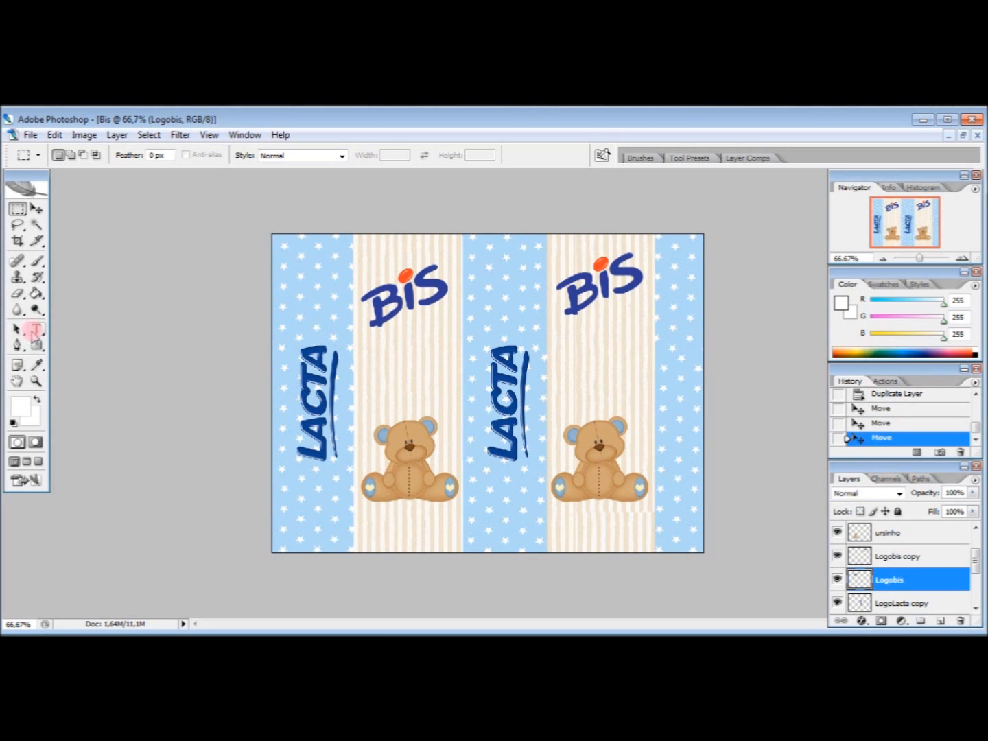
left_click(35, 330)
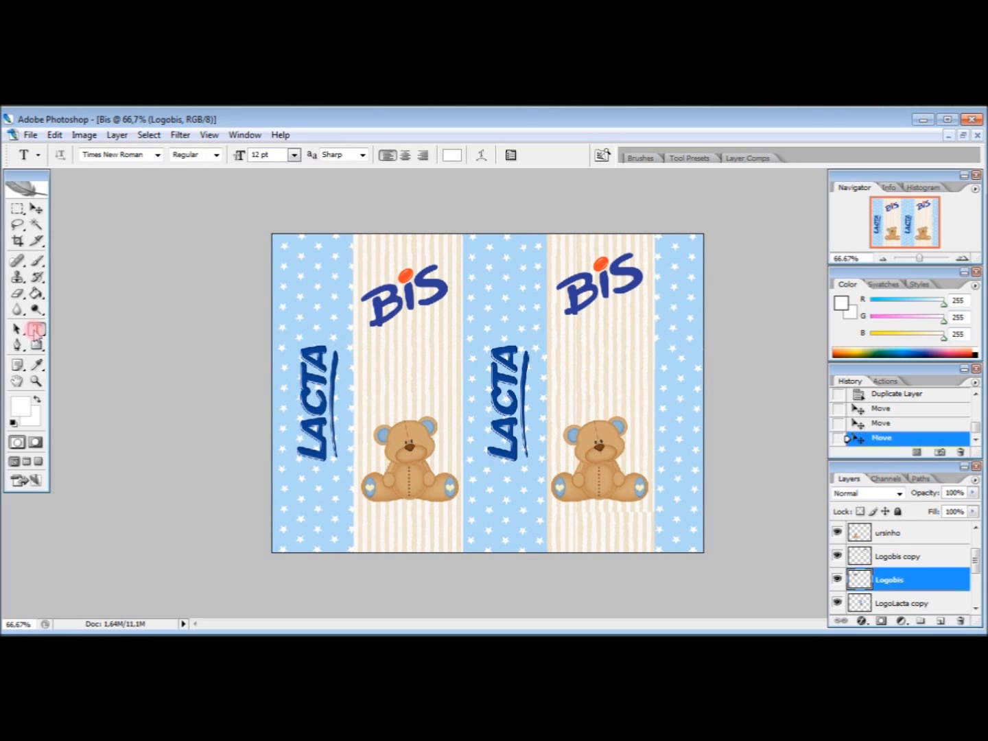
left_click(381, 379)
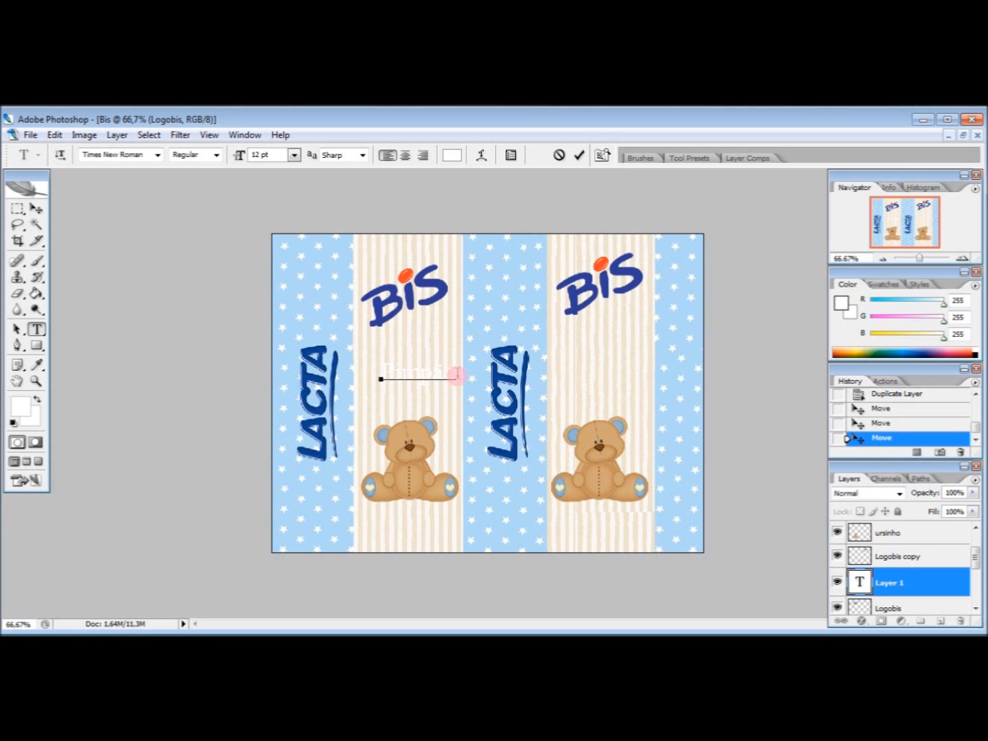
Recolour the Pimpão text with the light blue #95b9ce sampled from the first bear's ear.
left_click_drag(455, 375, 377, 374)
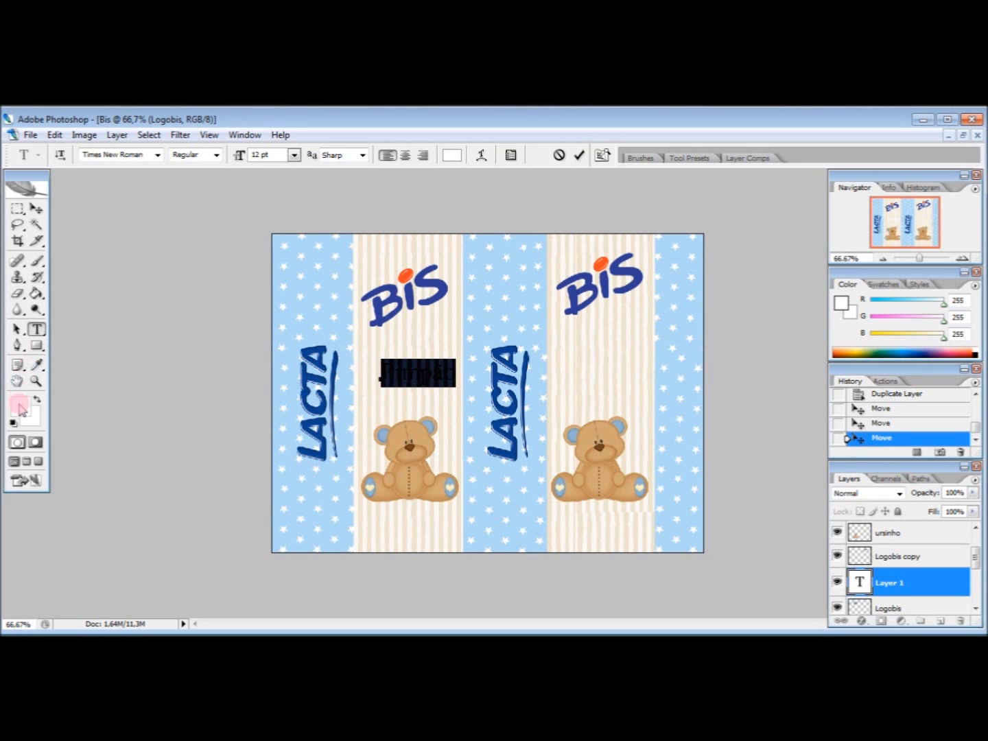
left_click(36, 365)
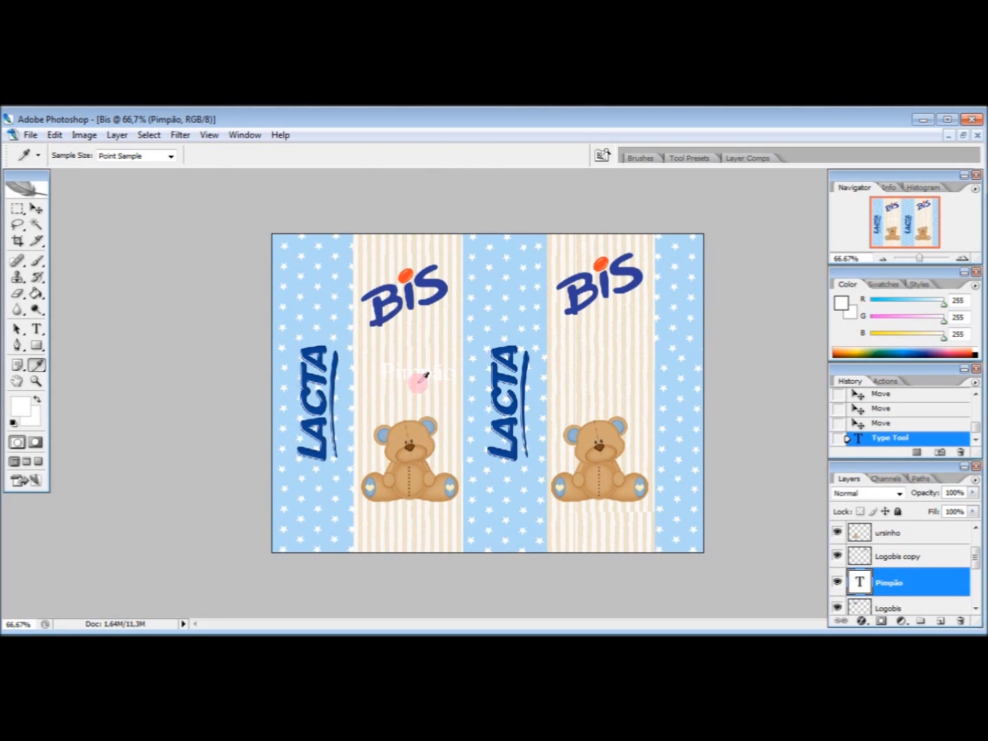
left_click(383, 433)
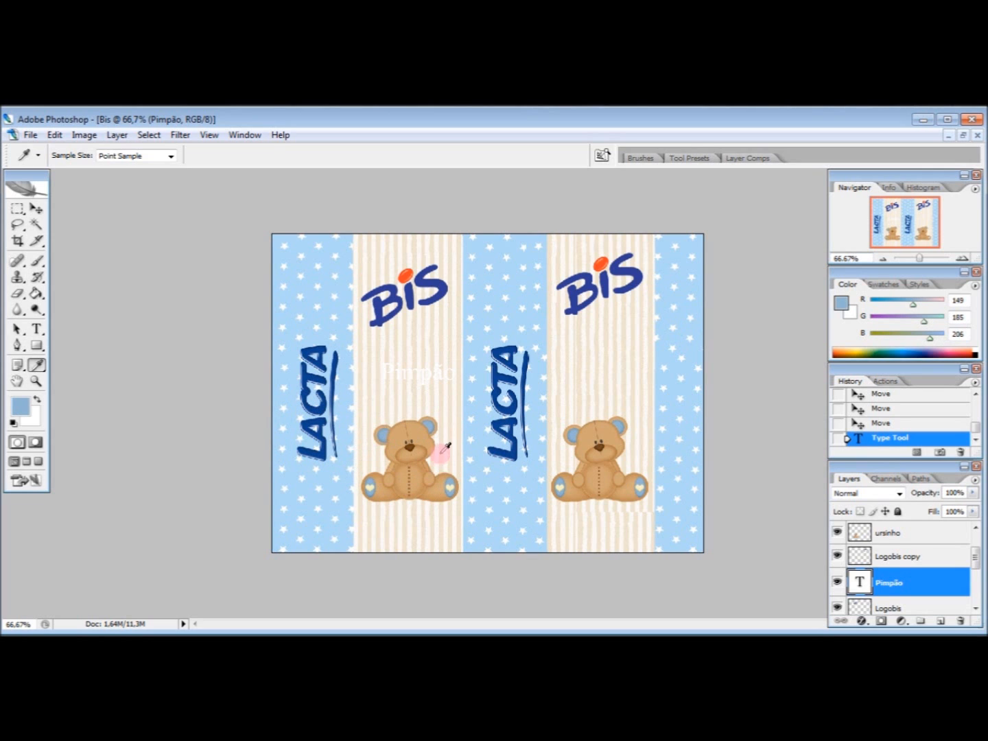
left_click(37, 330)
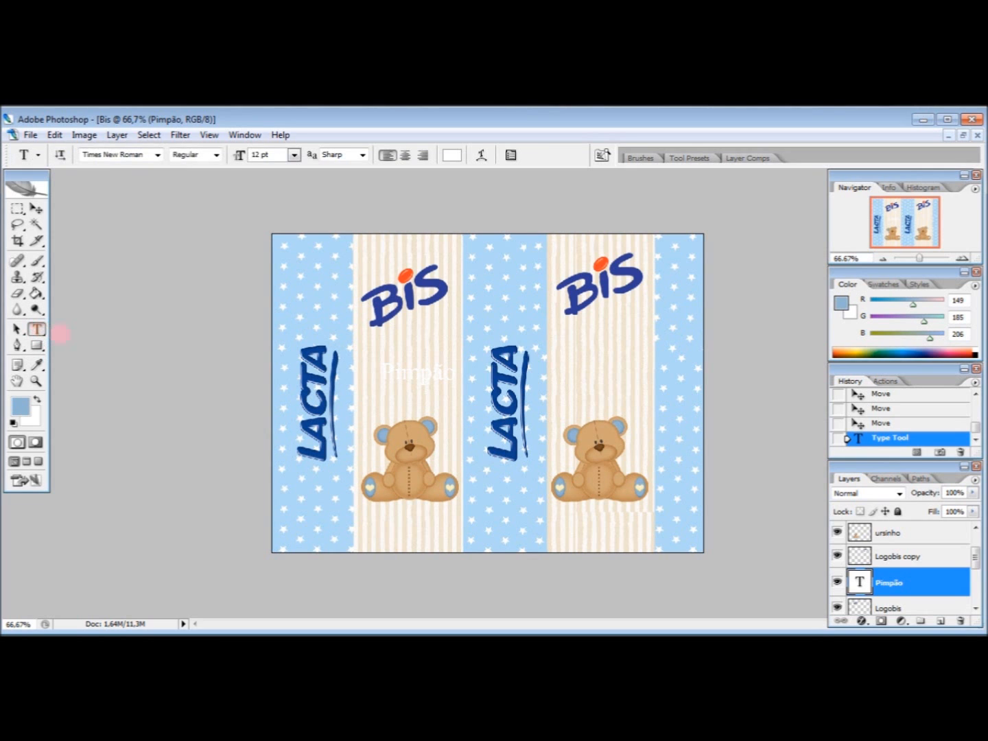
left_click(454, 375)
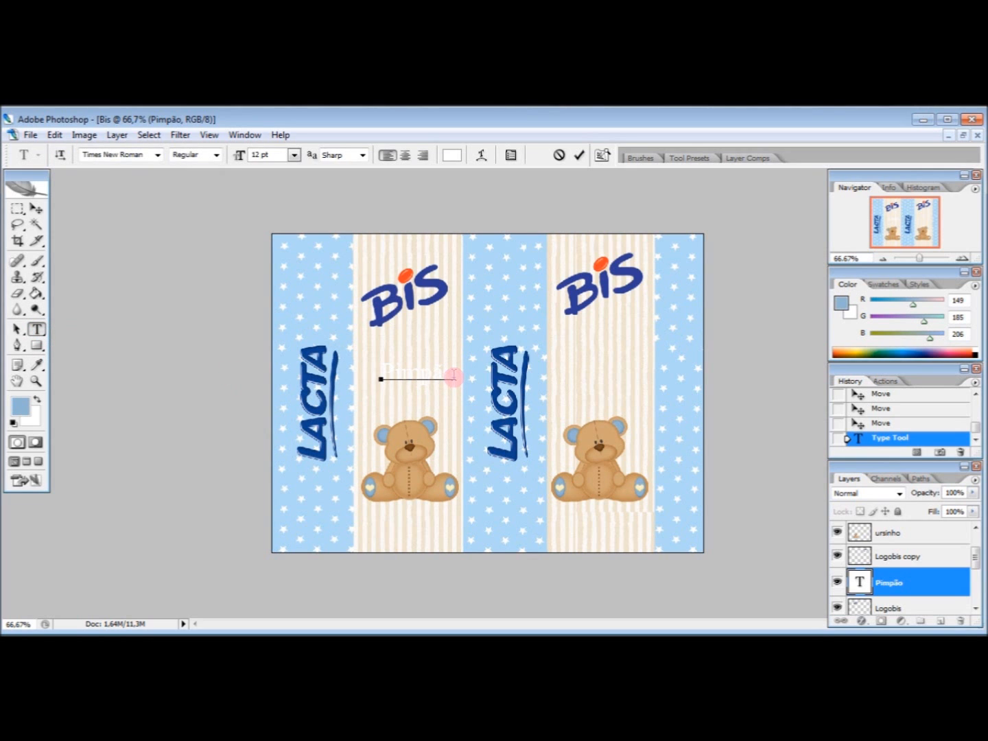
left_click_drag(453, 376, 374, 374)
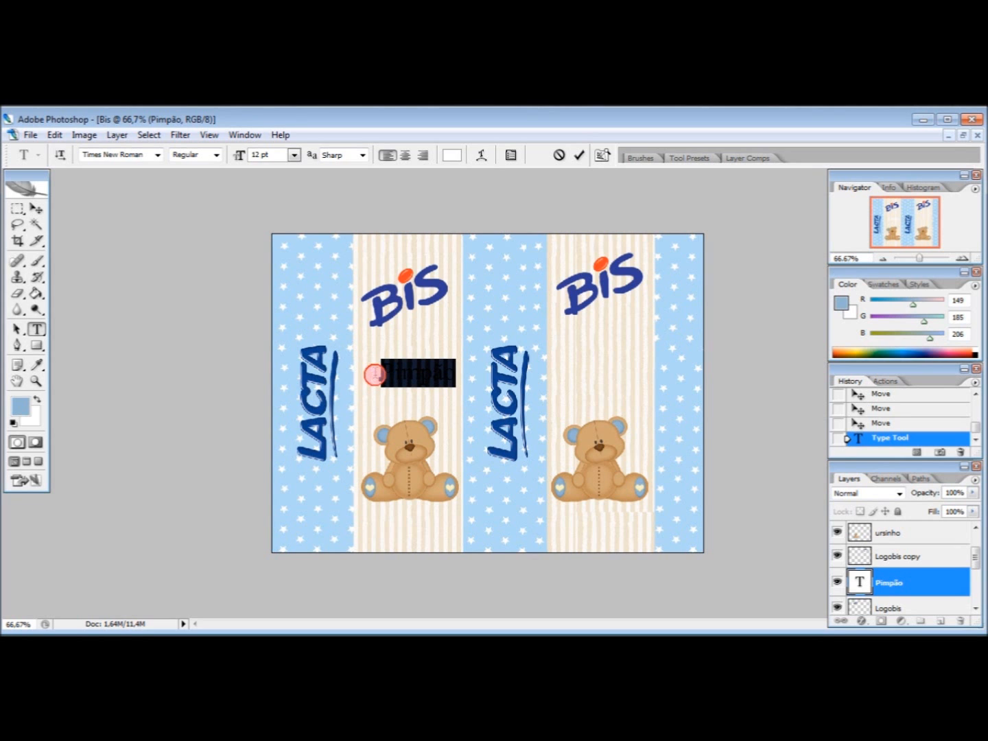
left_click(18, 408)
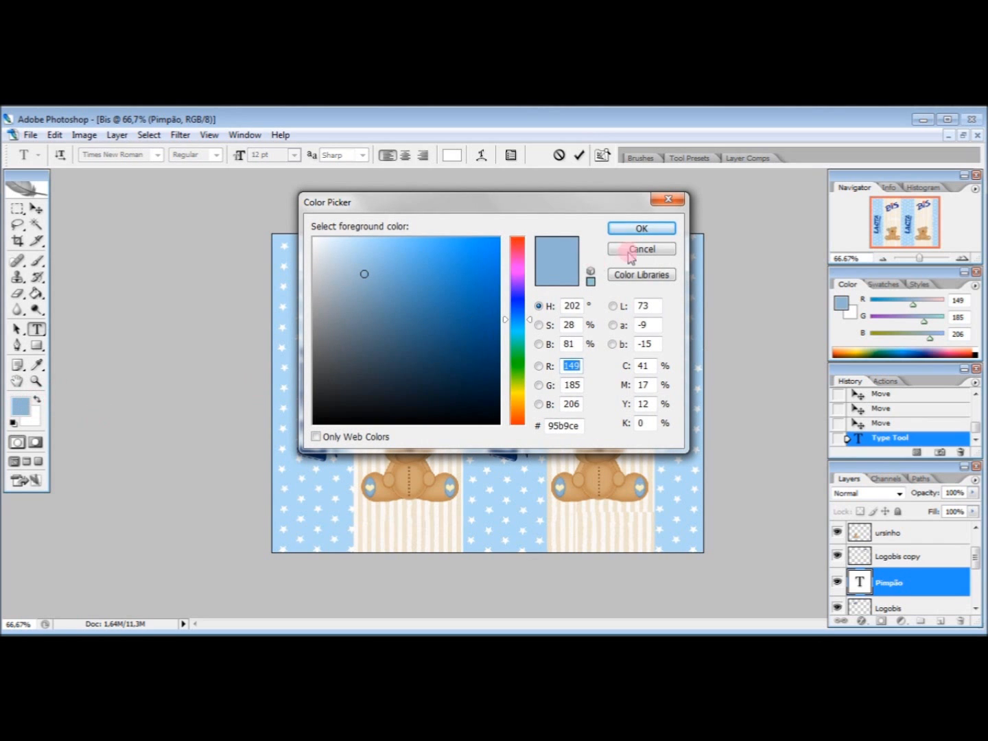
left_click(641, 228)
left_click(443, 373)
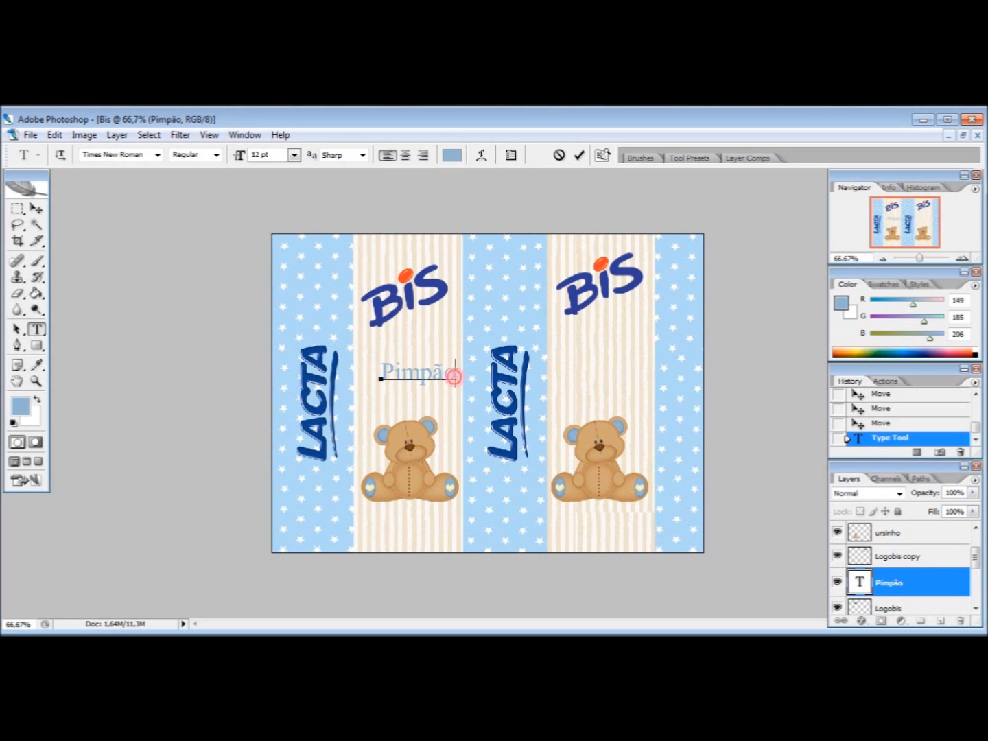
Change the font of the Pimpão text to Care Bear Family.
left_click_drag(454, 376, 378, 376)
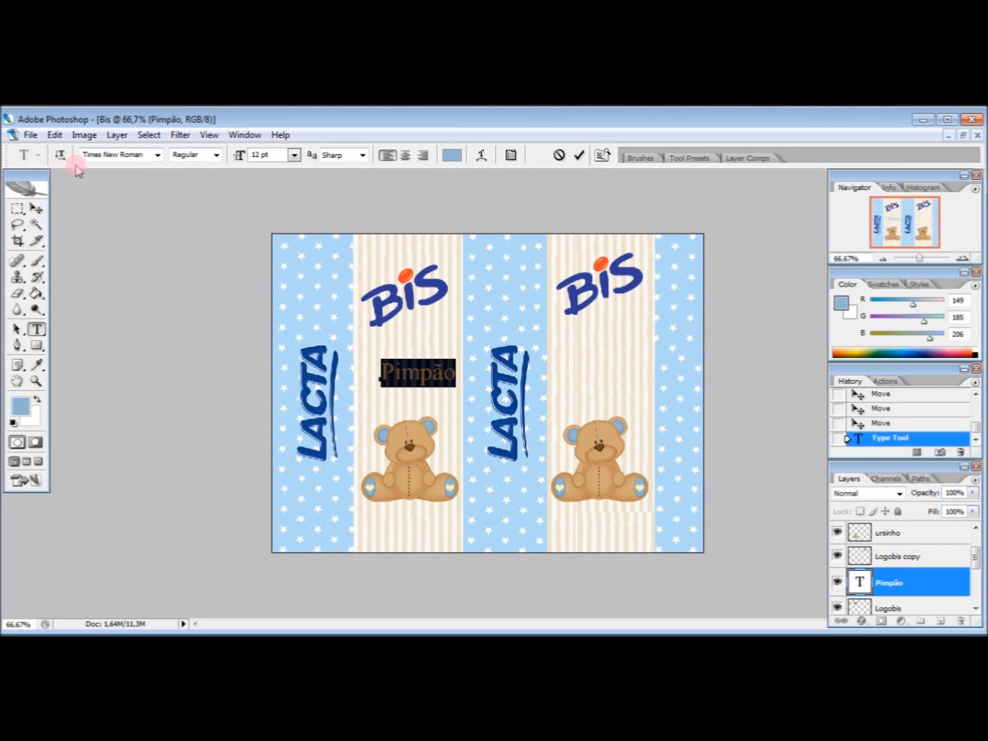
left_click(157, 155)
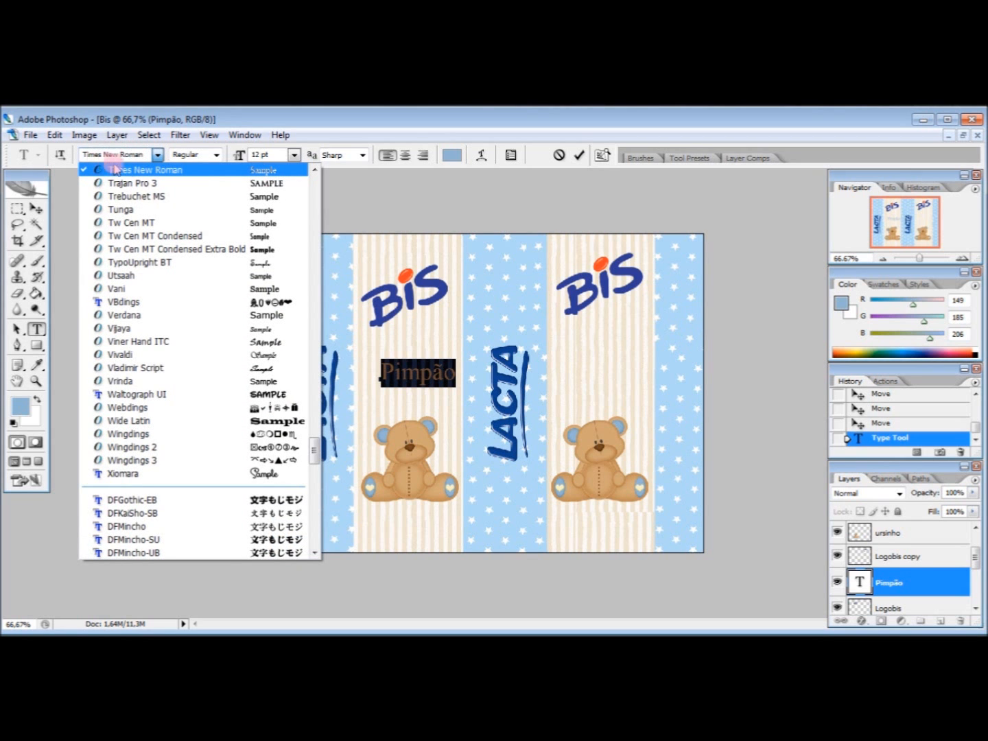
scroll(192, 333, "up", 8)
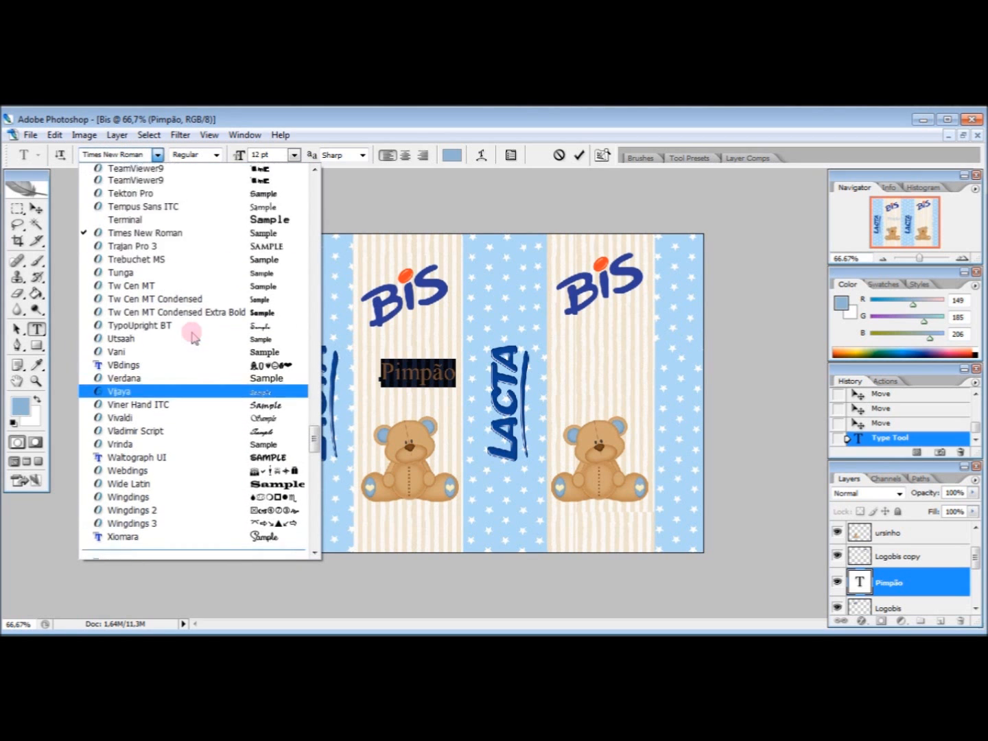
scroll(193, 336, "up", 18)
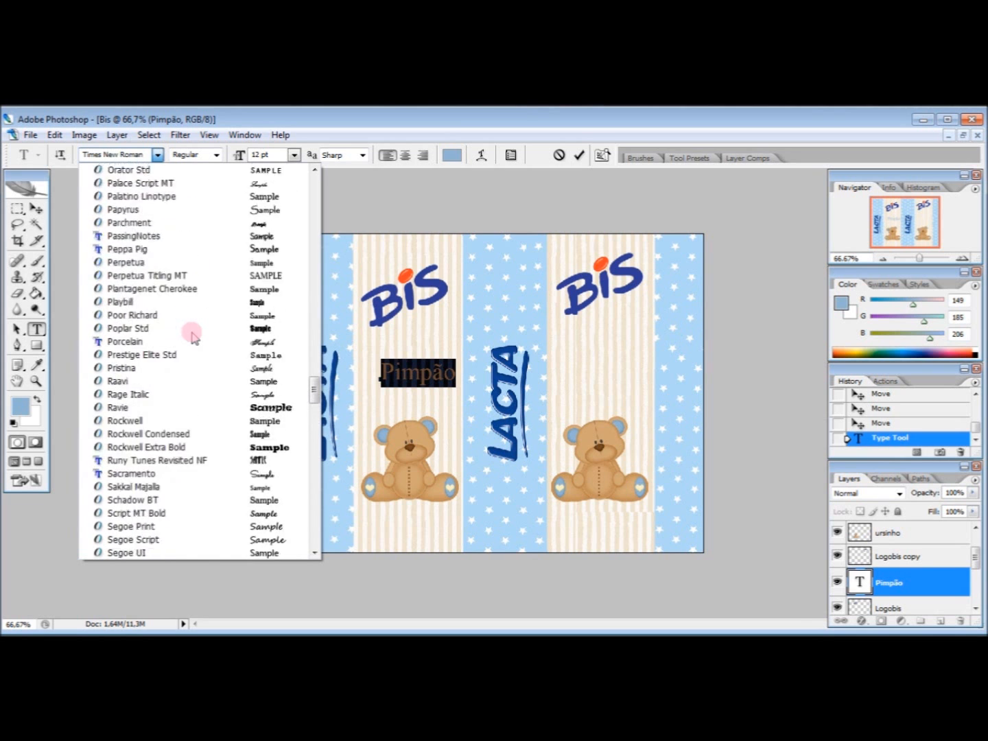
scroll(193, 337, "up", 15)
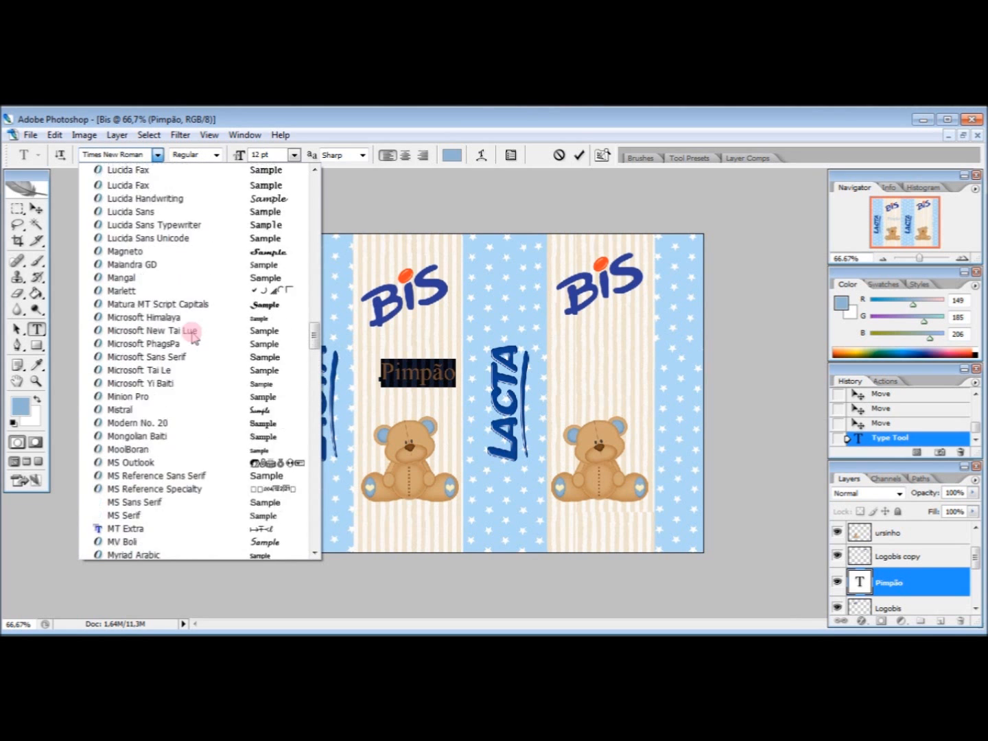
scroll(193, 336, "up", 12)
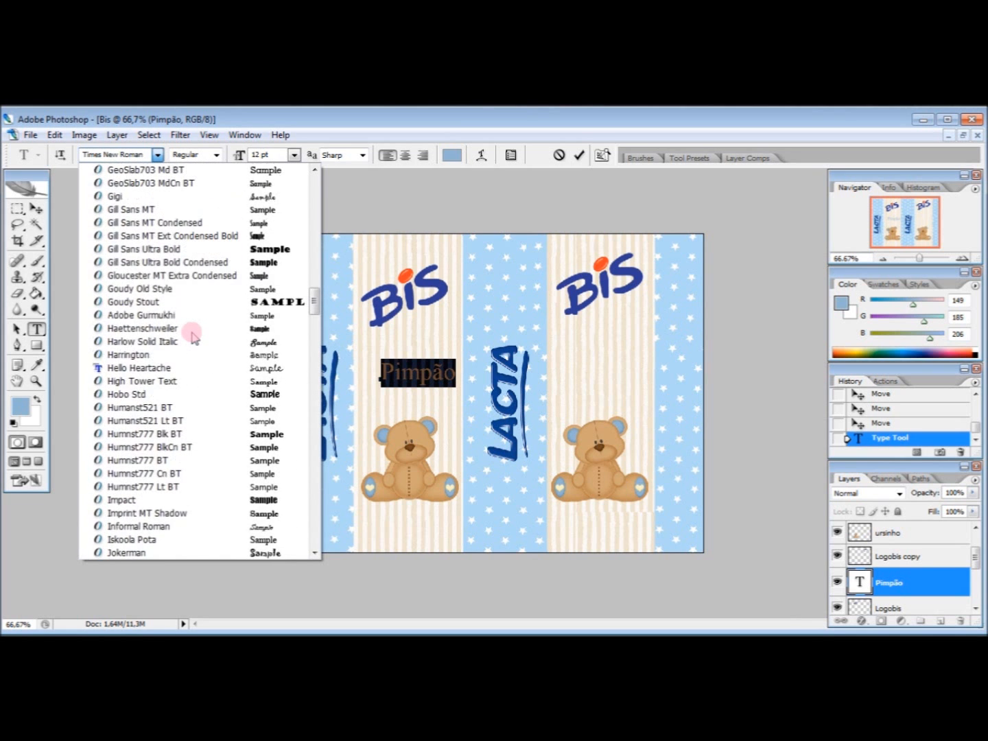
scroll(194, 336, "up", 15)
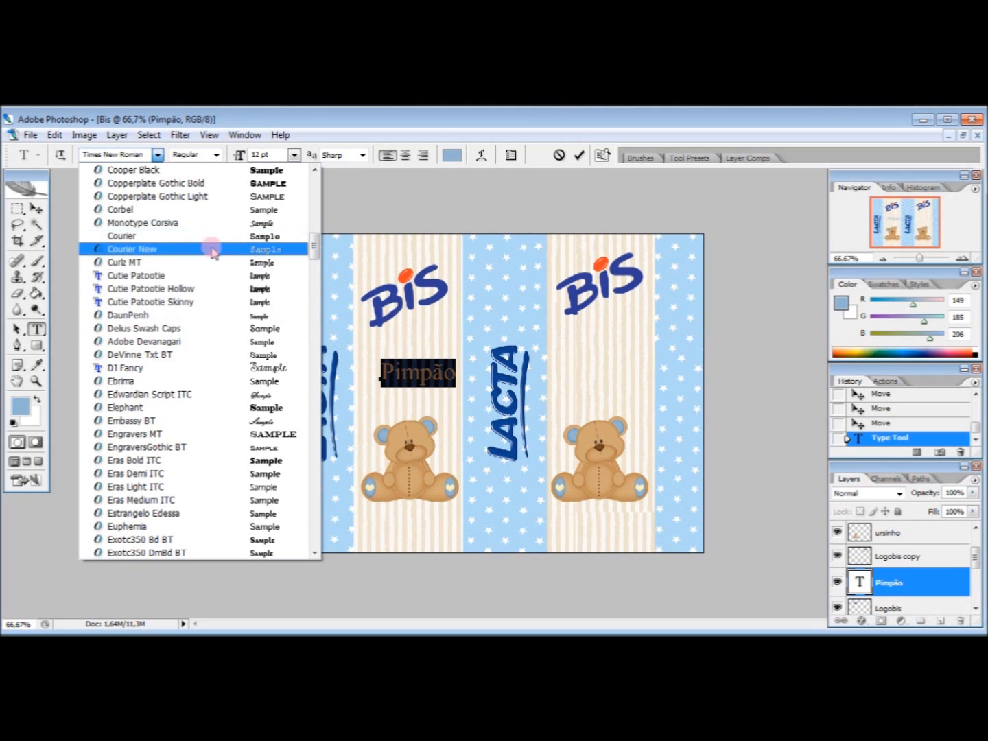
scroll(210, 289, "up", 3)
scroll(211, 292, "up", 4)
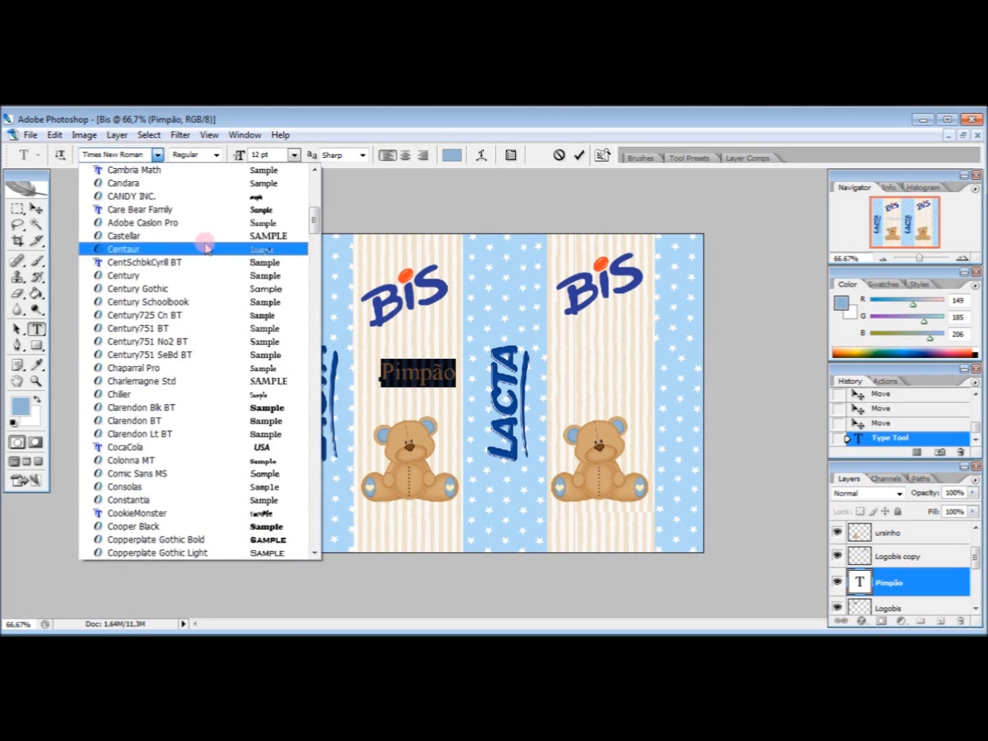
left_click(186, 208)
left_click(415, 362)
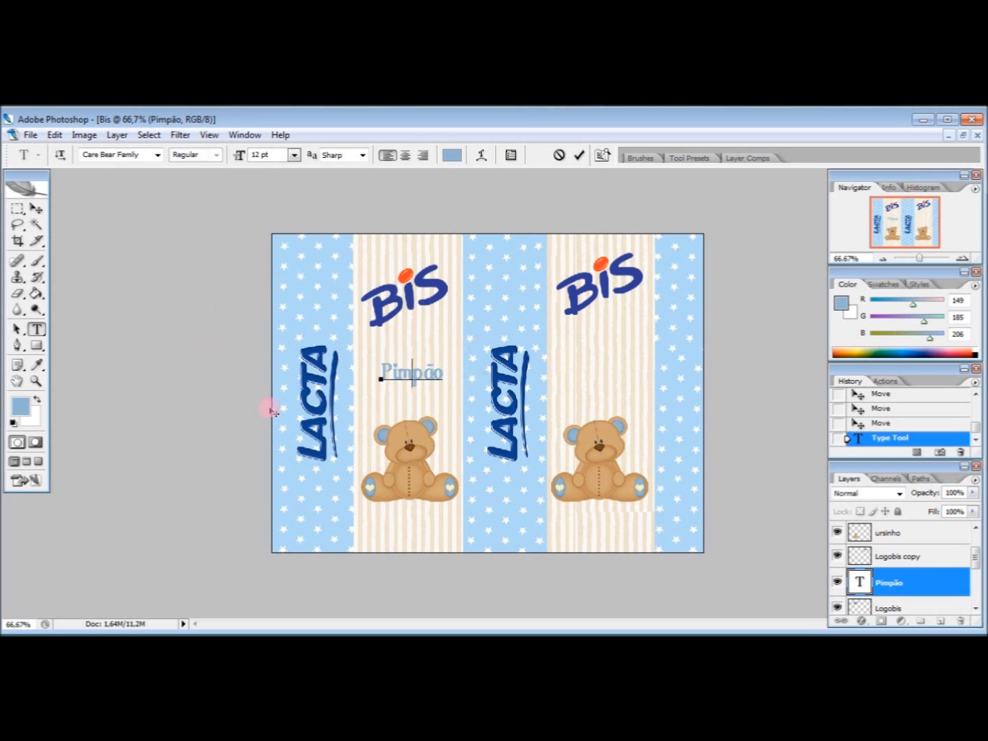
left_click(416, 379)
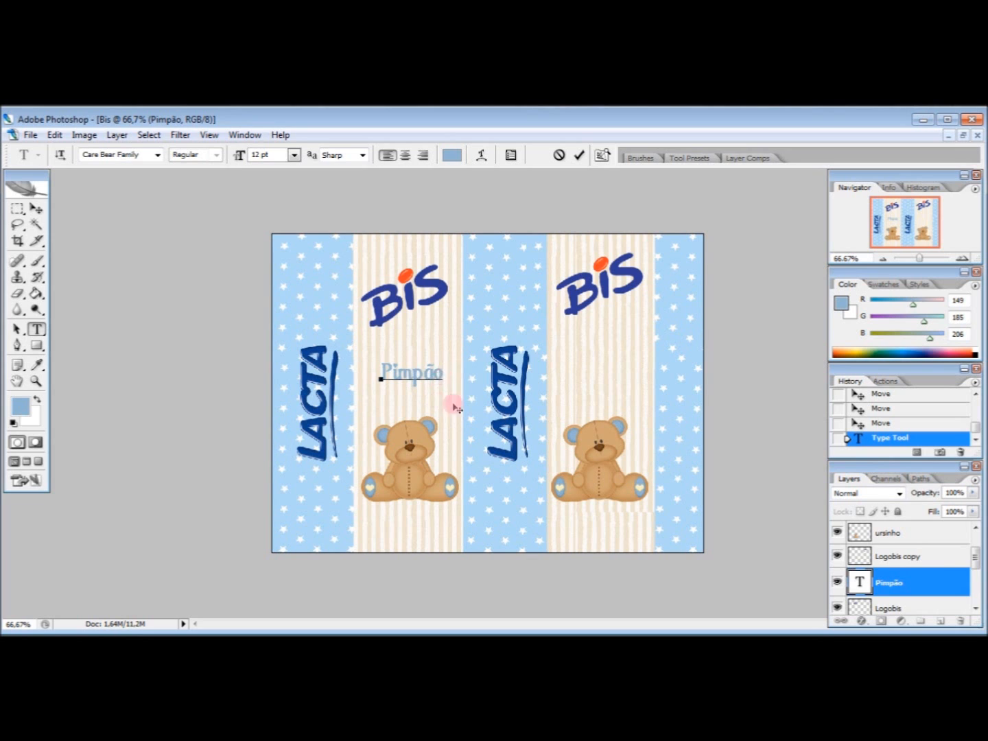
Scale the Pimpão text proportionally to about 139.2% and centre it just above the first bear, applying the transformation.
left_click(36, 210)
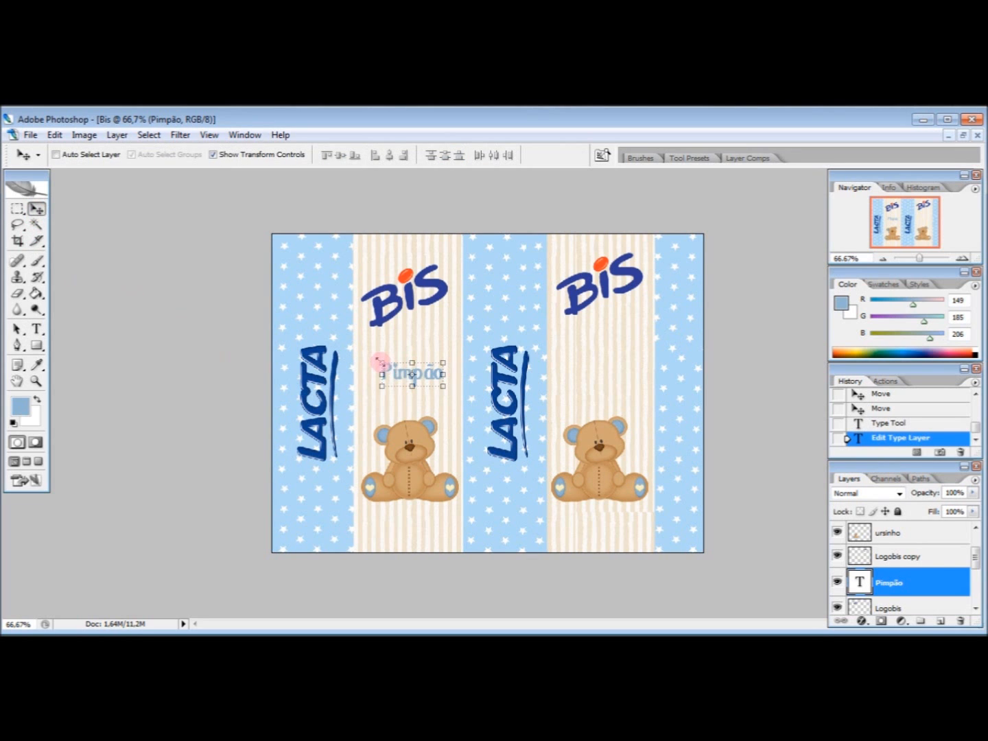
left_click_drag(379, 360, 355, 347)
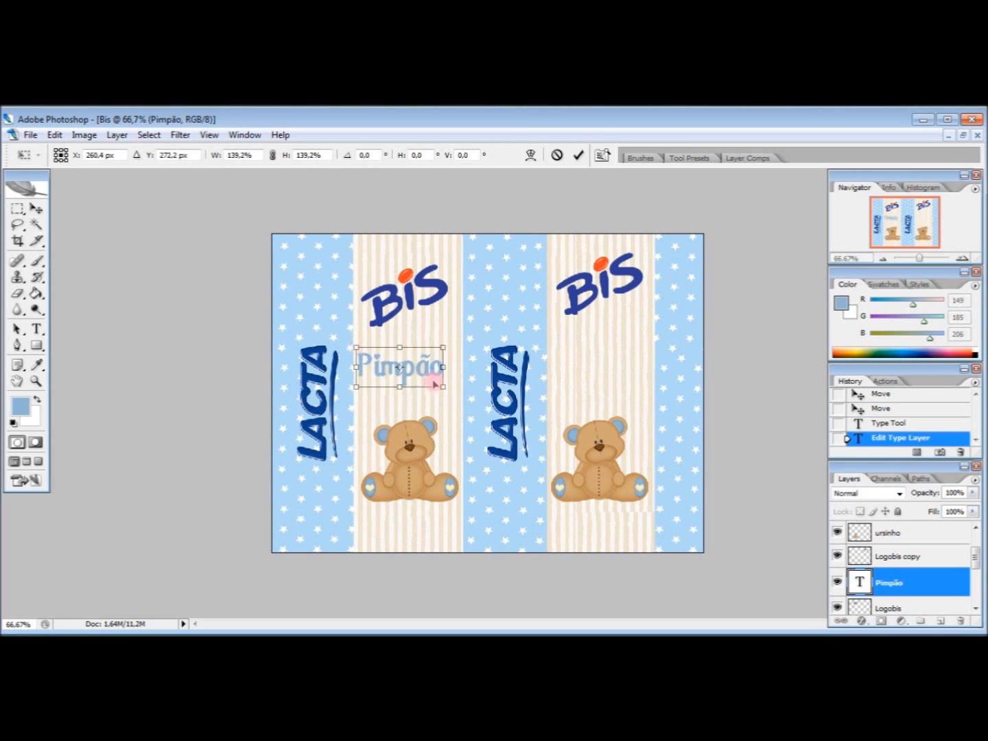
left_click_drag(420, 369, 431, 380)
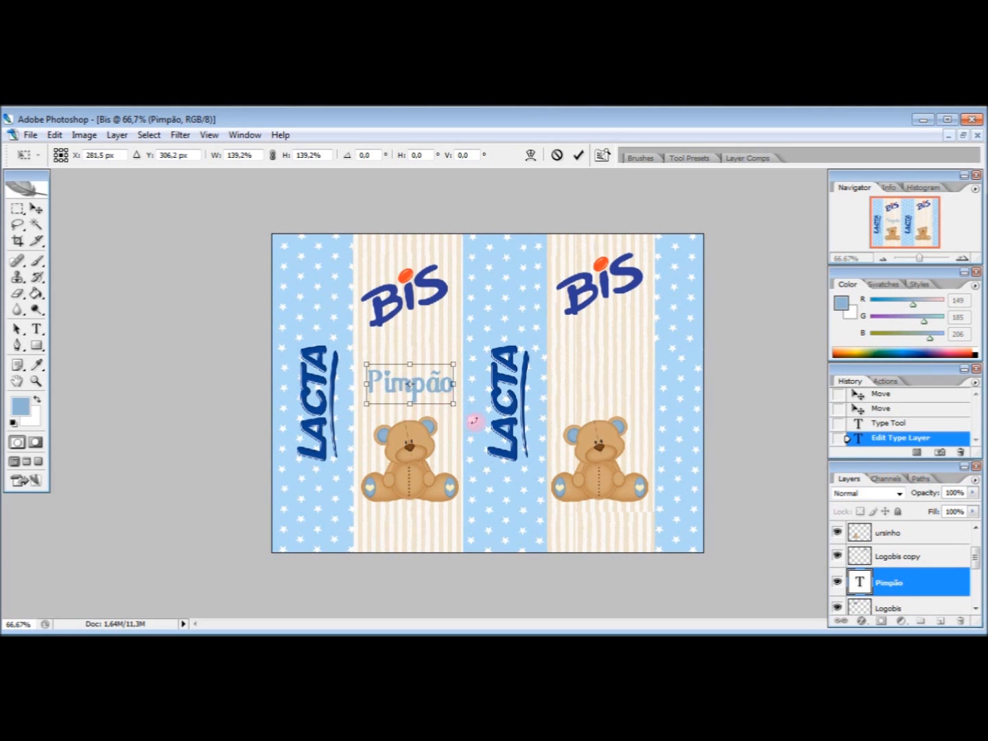
left_click(36, 218)
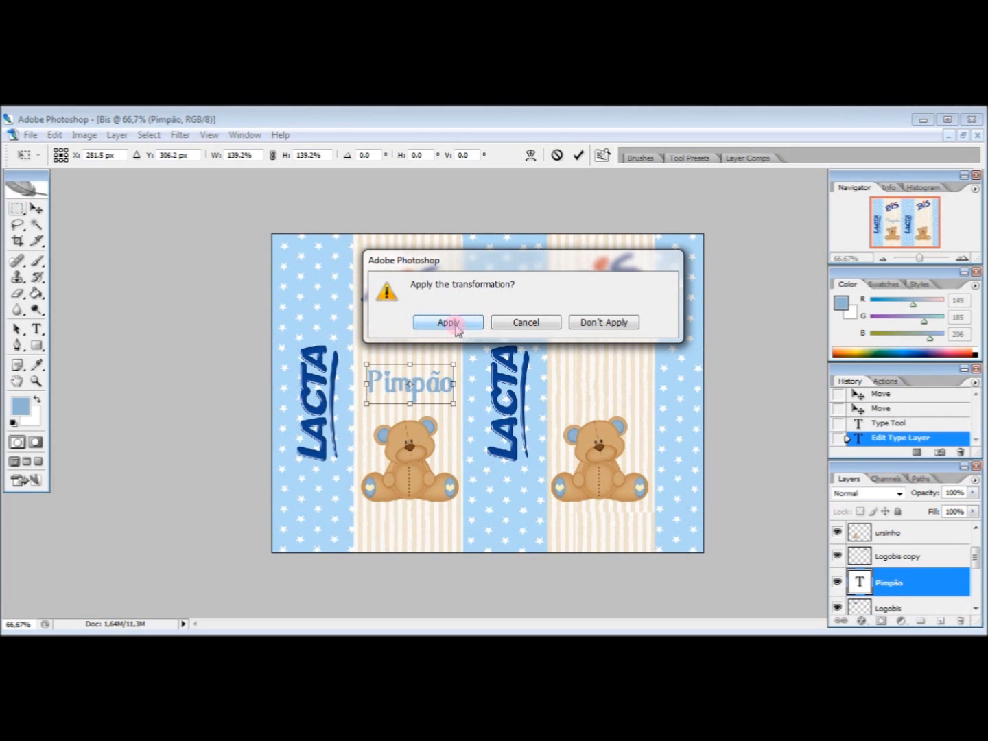
left_click(450, 322)
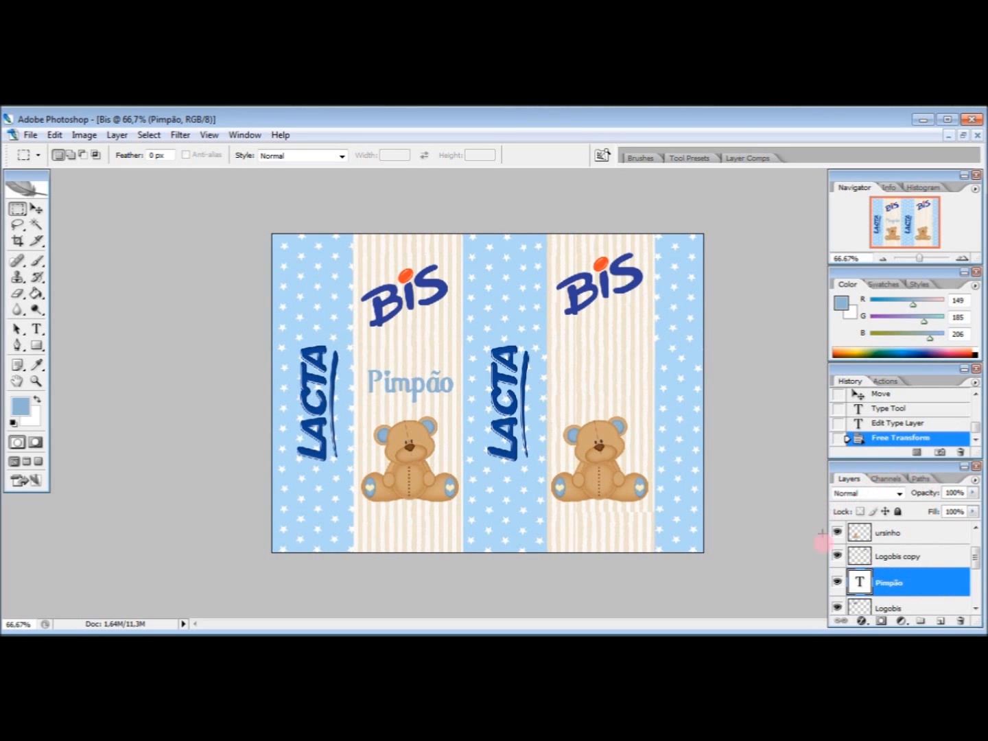
Add an outside Stroke layer style to the Pimpão text in near-white #fdfafa and make it slightly thicker.
double_click(938, 582)
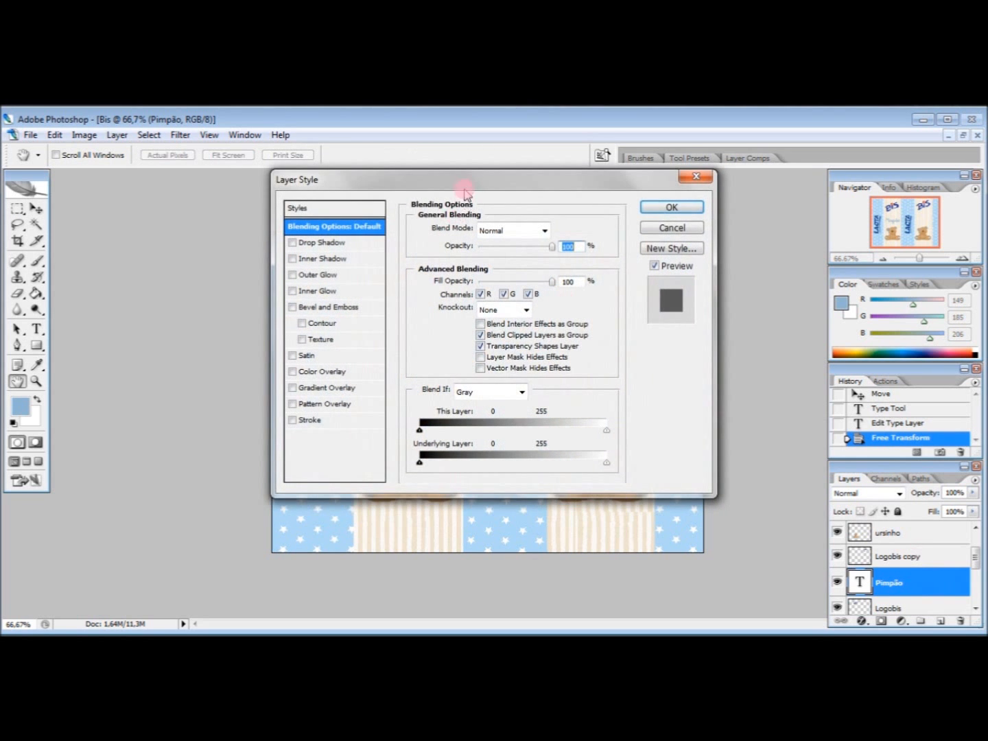
left_click_drag(461, 194, 681, 208)
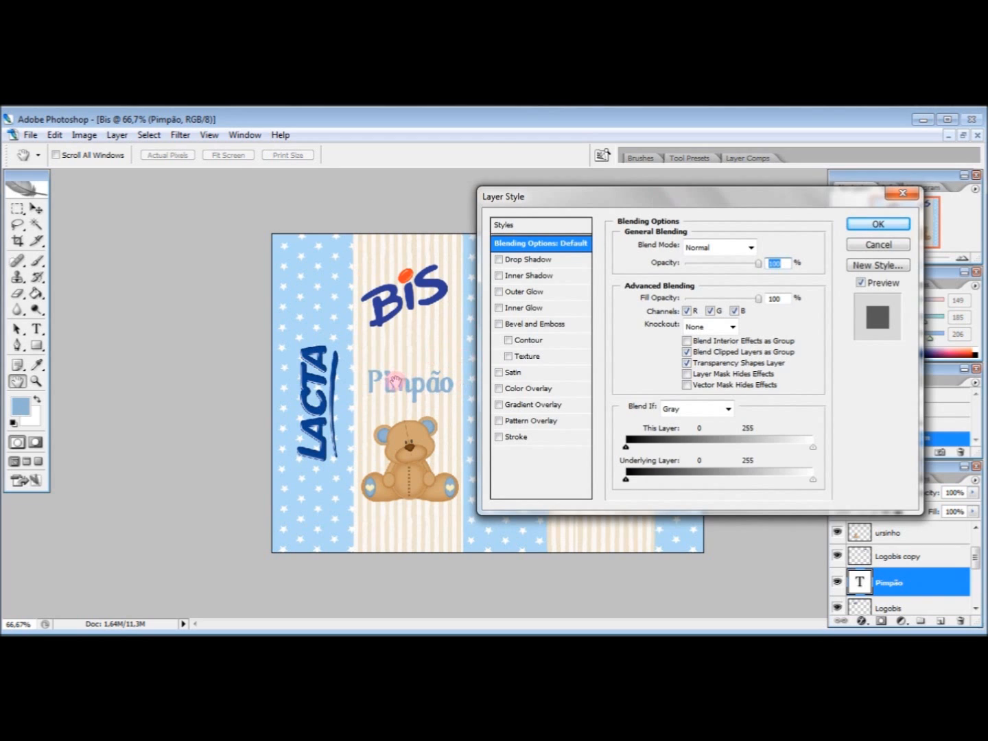
left_click(518, 438)
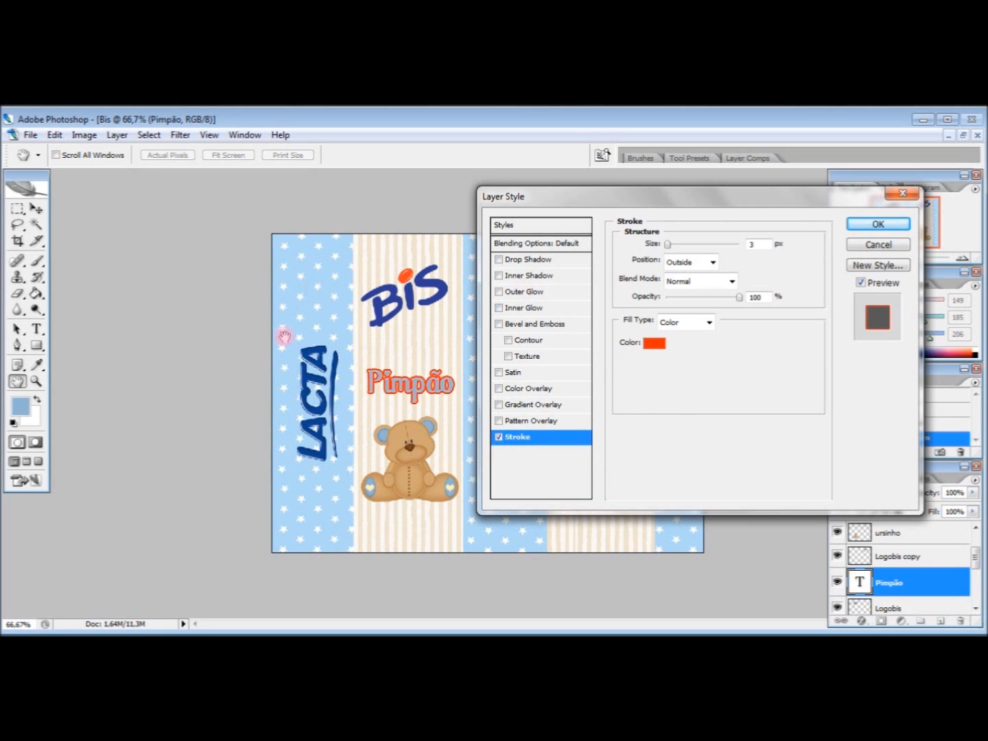
left_click(654, 343)
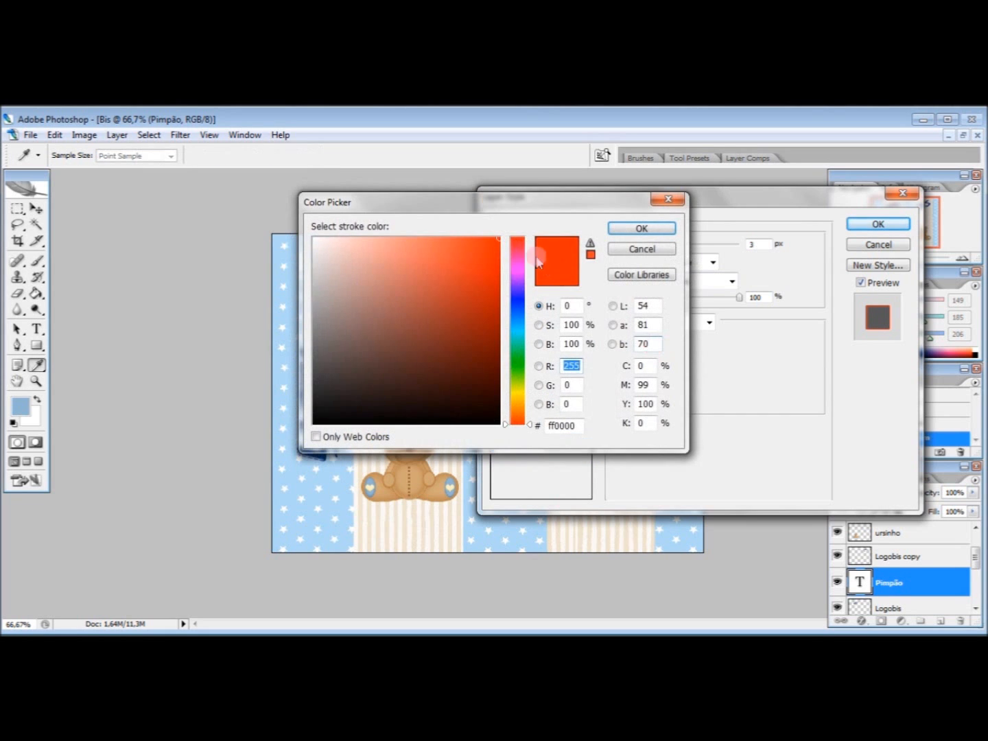
left_click_drag(525, 206, 728, 234)
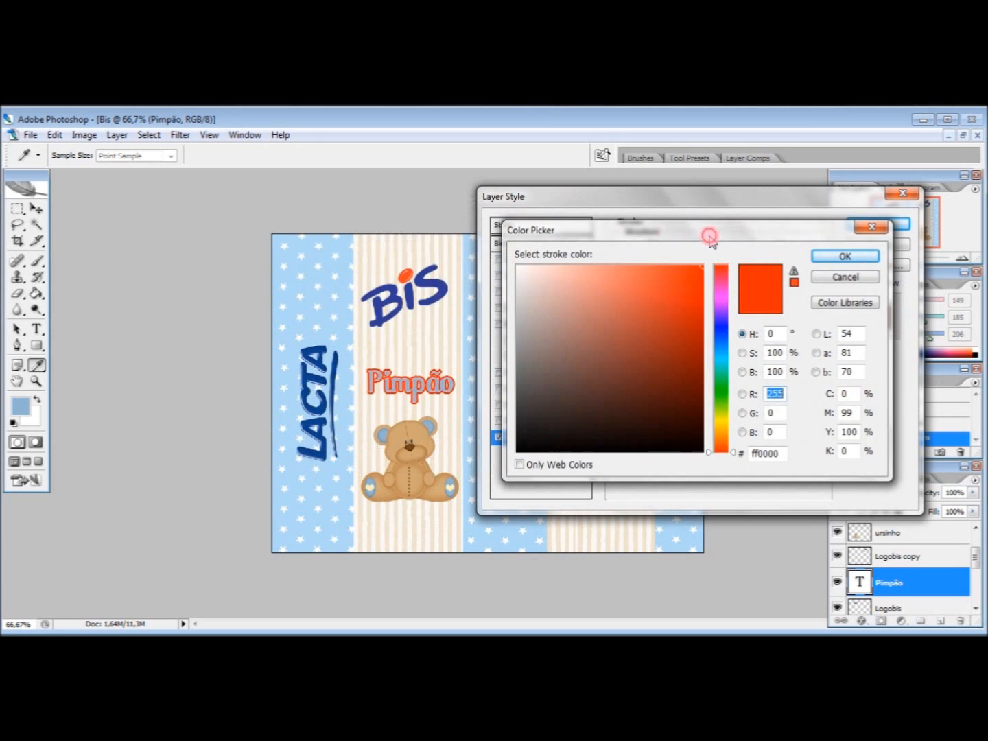
left_click(518, 267)
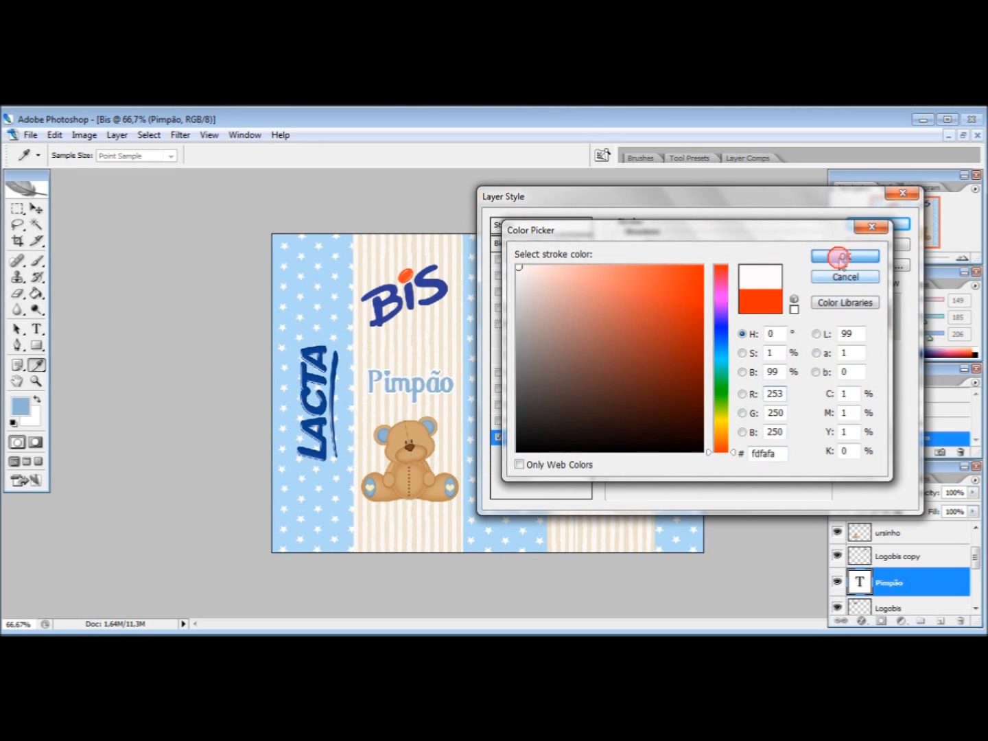
left_click(844, 256)
left_click_drag(666, 249, 674, 251)
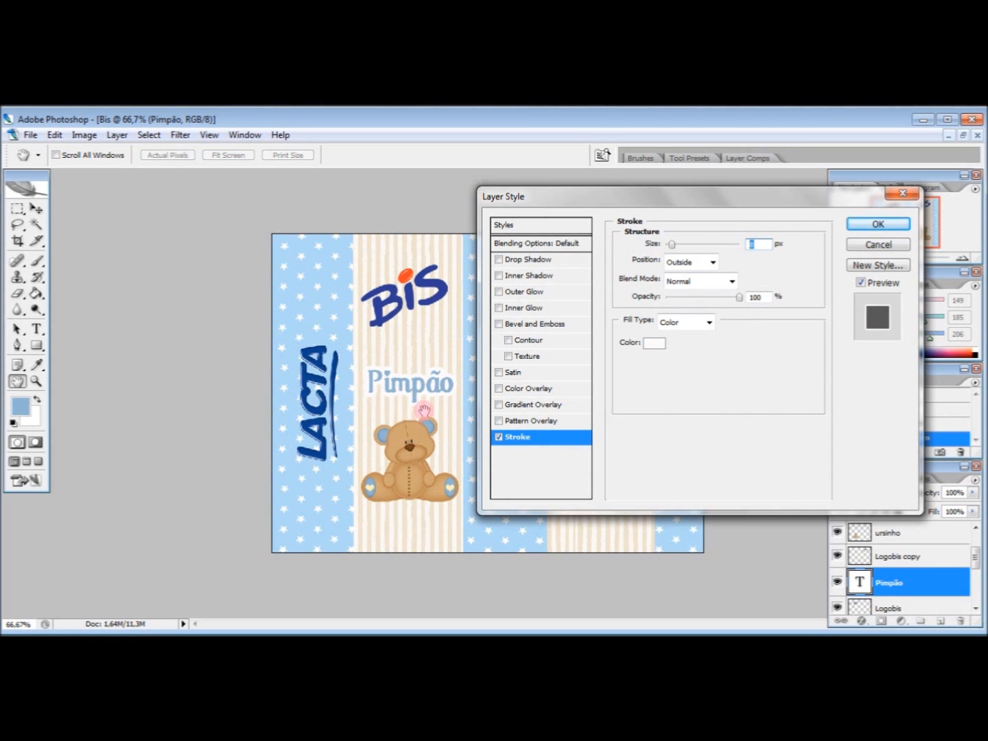
left_click(857, 225)
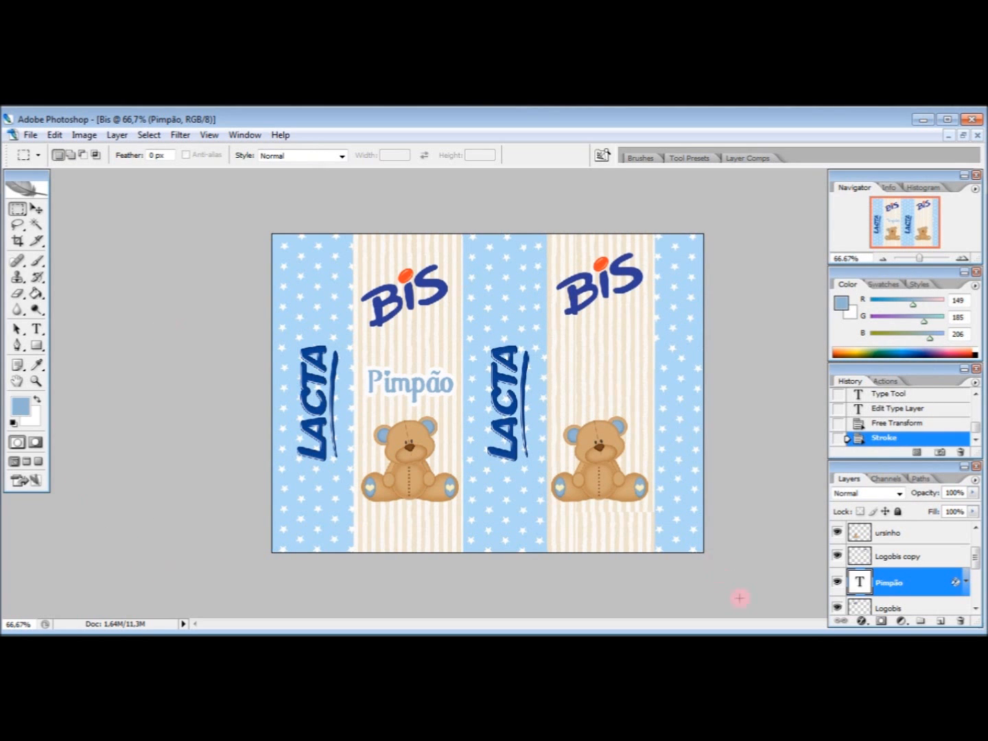
Duplicate the Pimpão text layer and place the copy above the second bear, level with the first text.
right_click(924, 590)
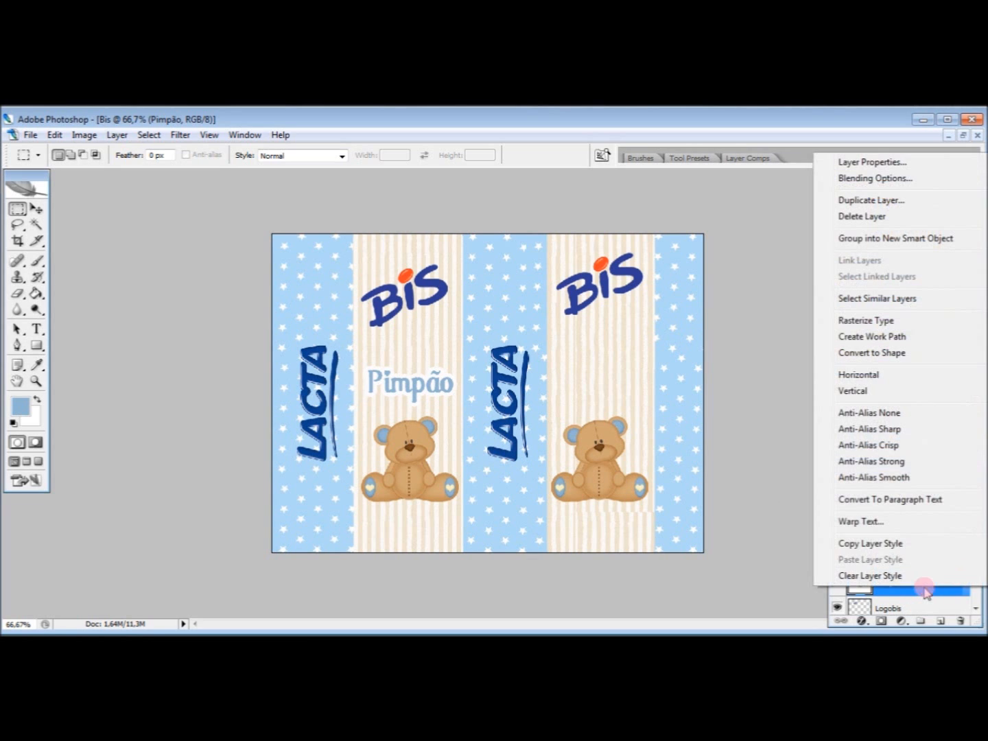
left_click(861, 200)
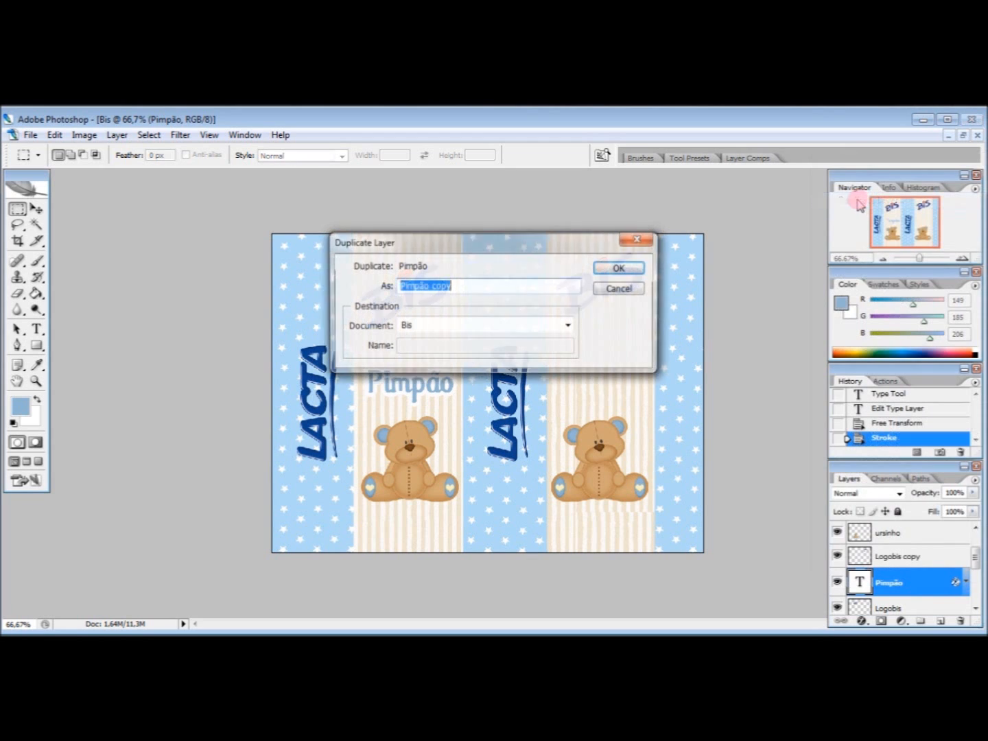
left_click(611, 271)
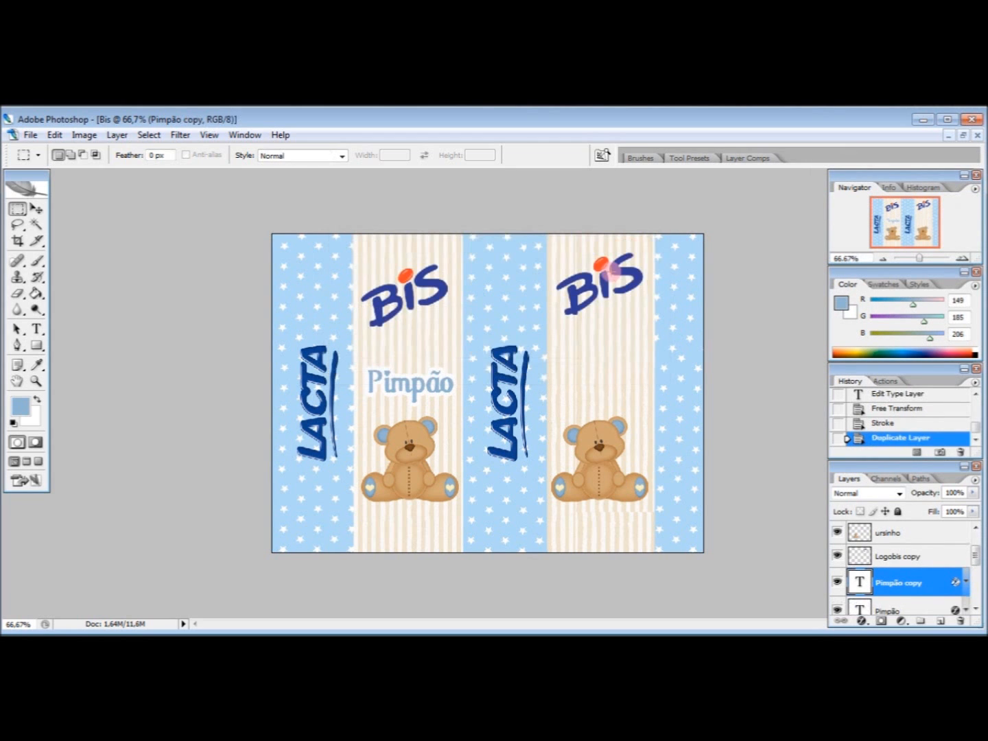
left_click(38, 207)
left_click_drag(433, 383, 620, 386)
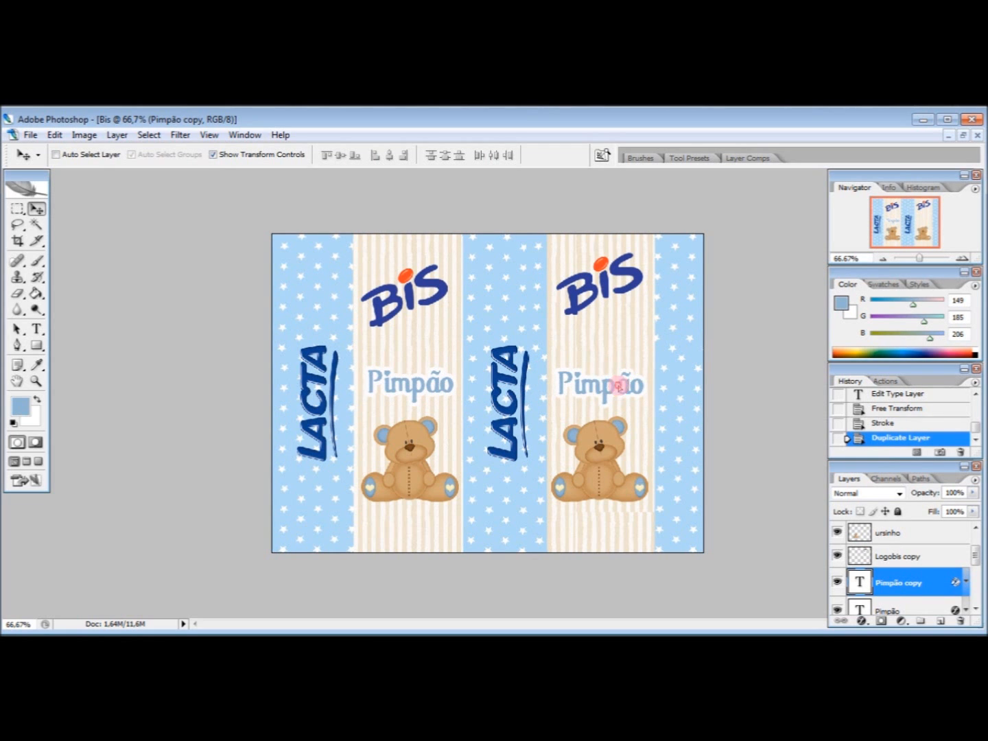
left_click_drag(619, 385, 619, 387)
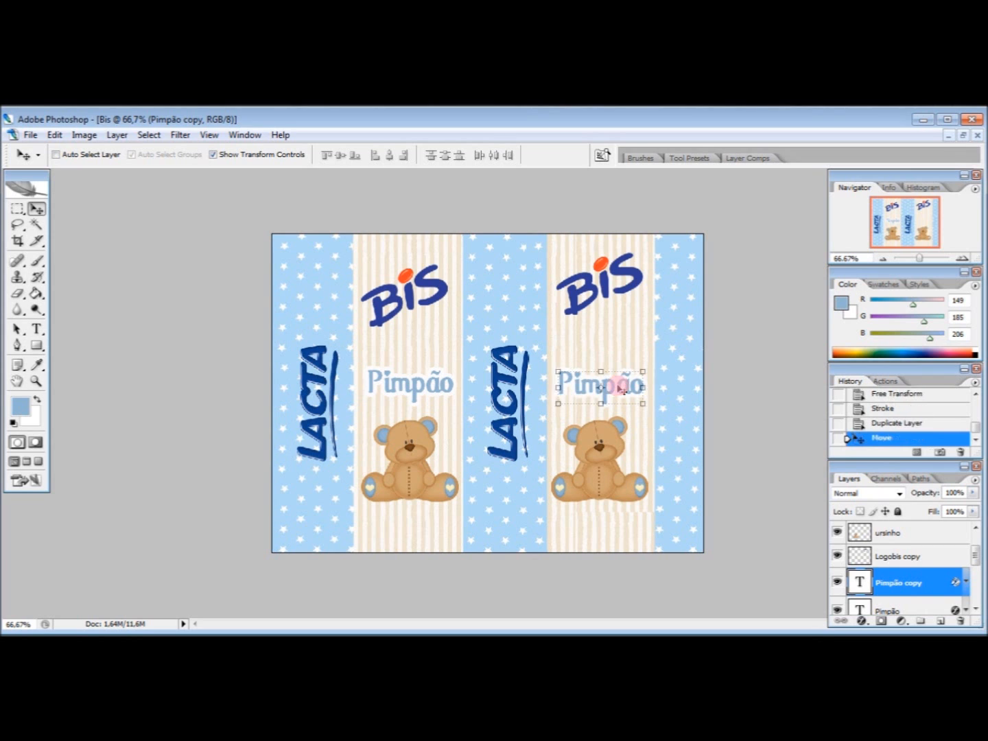
left_click(18, 208)
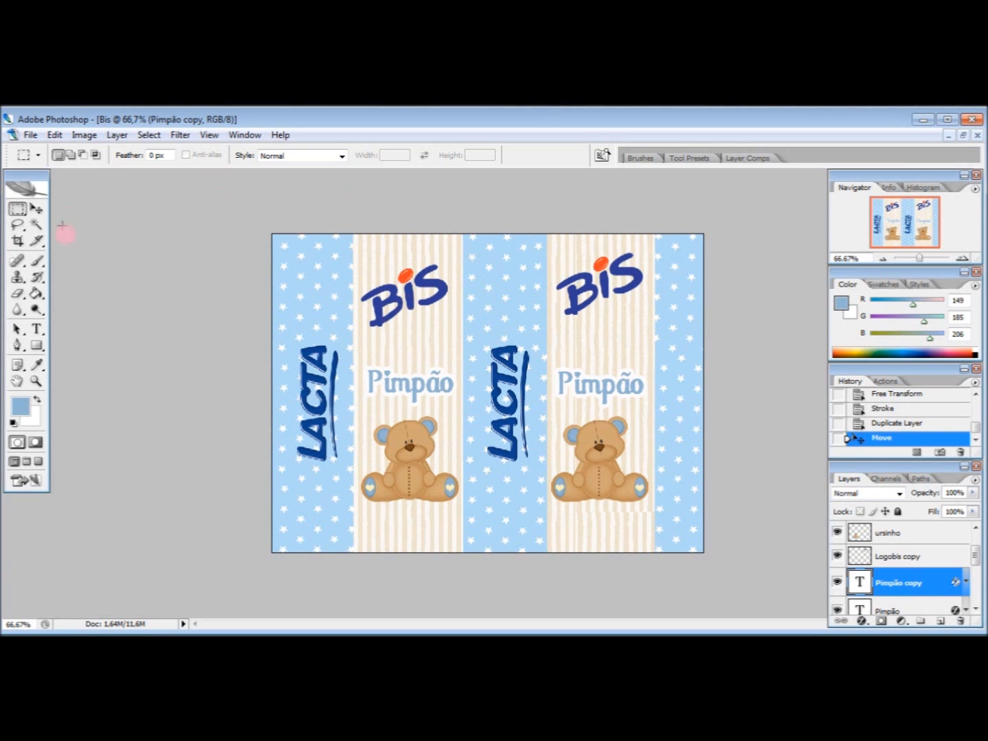
Save a copy of the wrapper as Bis.png in the cursosilhouetteBrasi folder, in PNG format without interlacing.
left_click(31, 136)
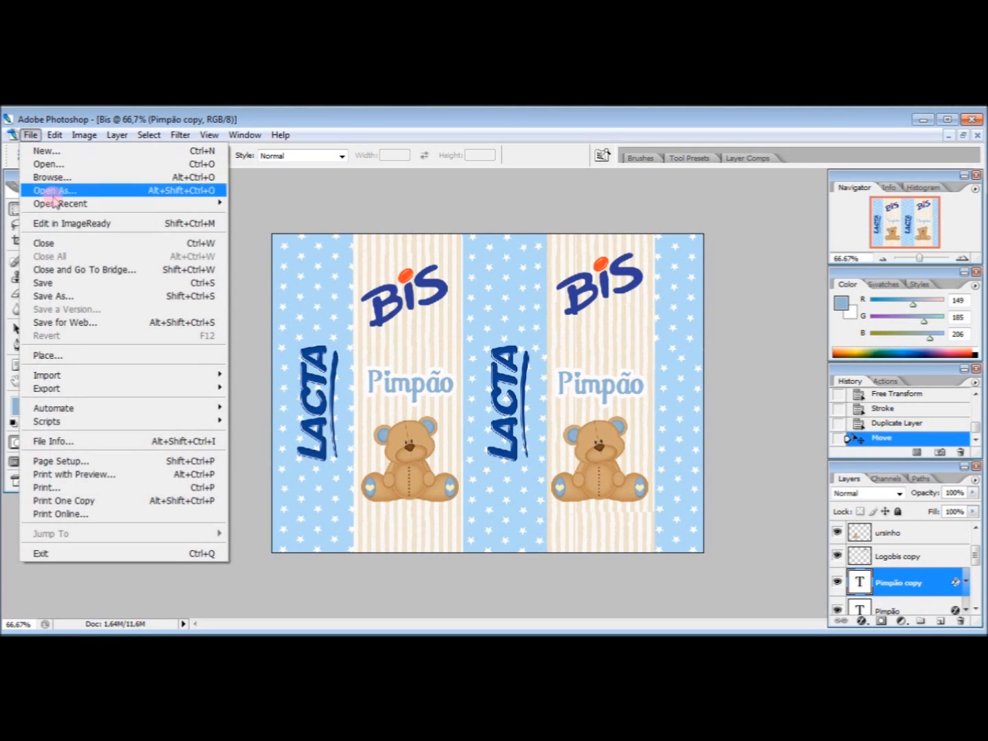
left_click(82, 296)
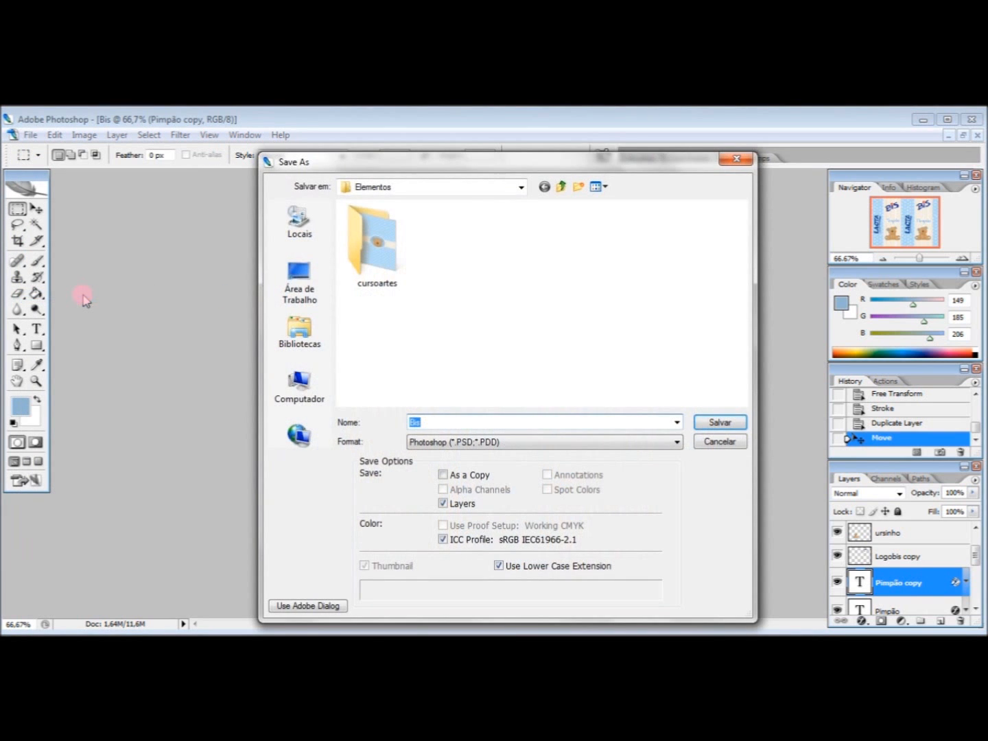
left_click(510, 441)
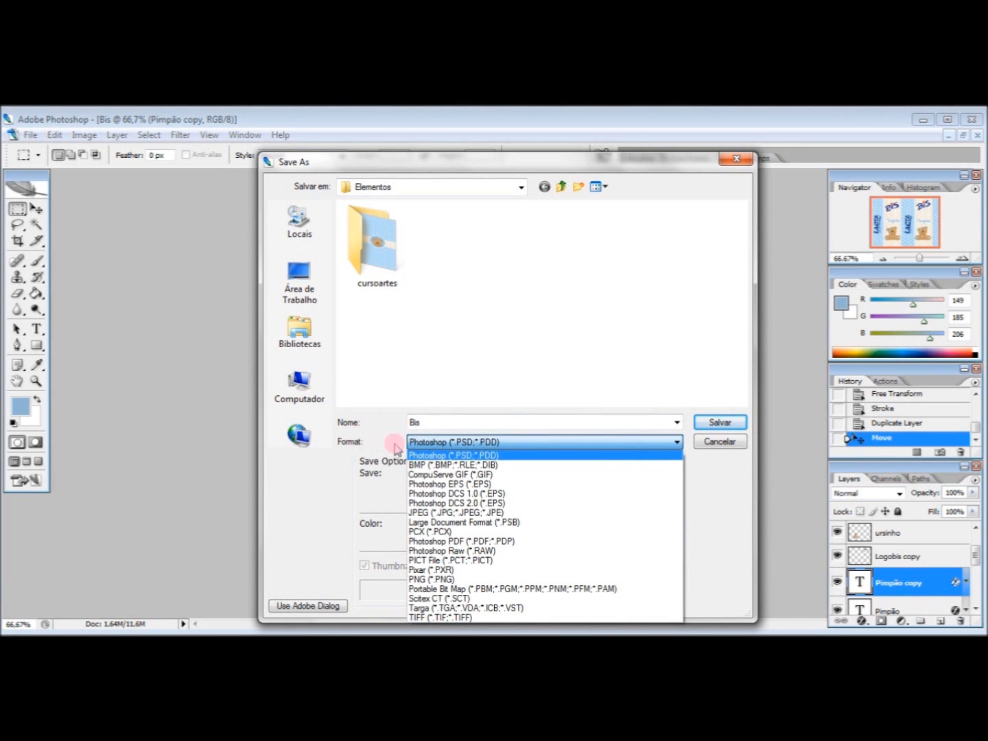
left_click(473, 578)
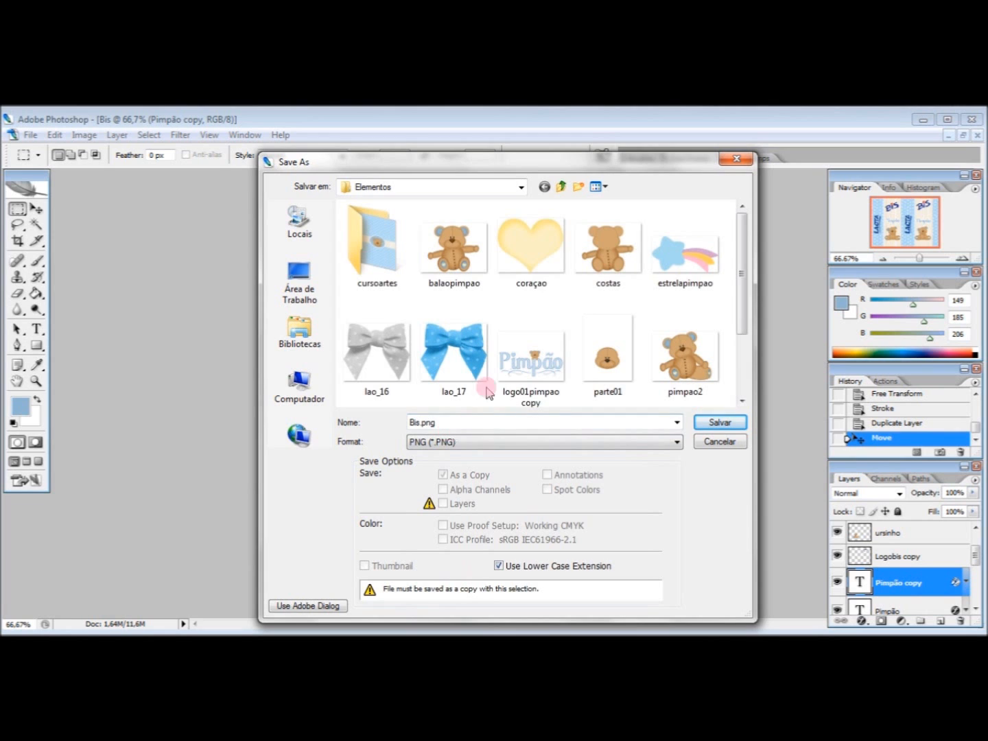
left_click(562, 186)
left_click(562, 187)
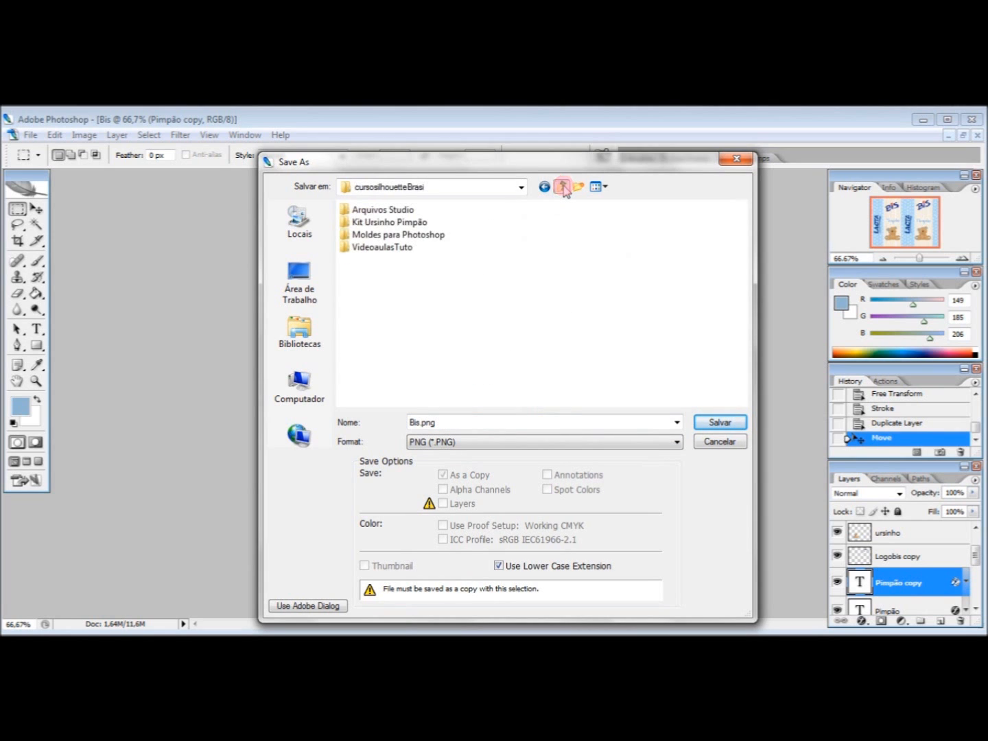
double_click(453, 425)
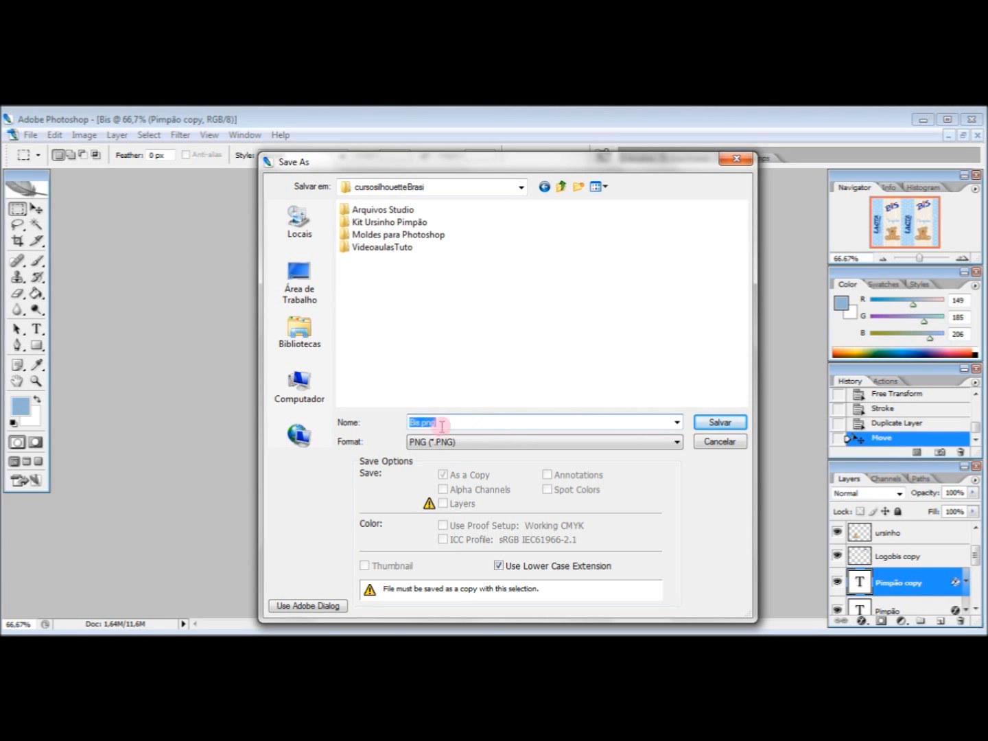
left_click(719, 422)
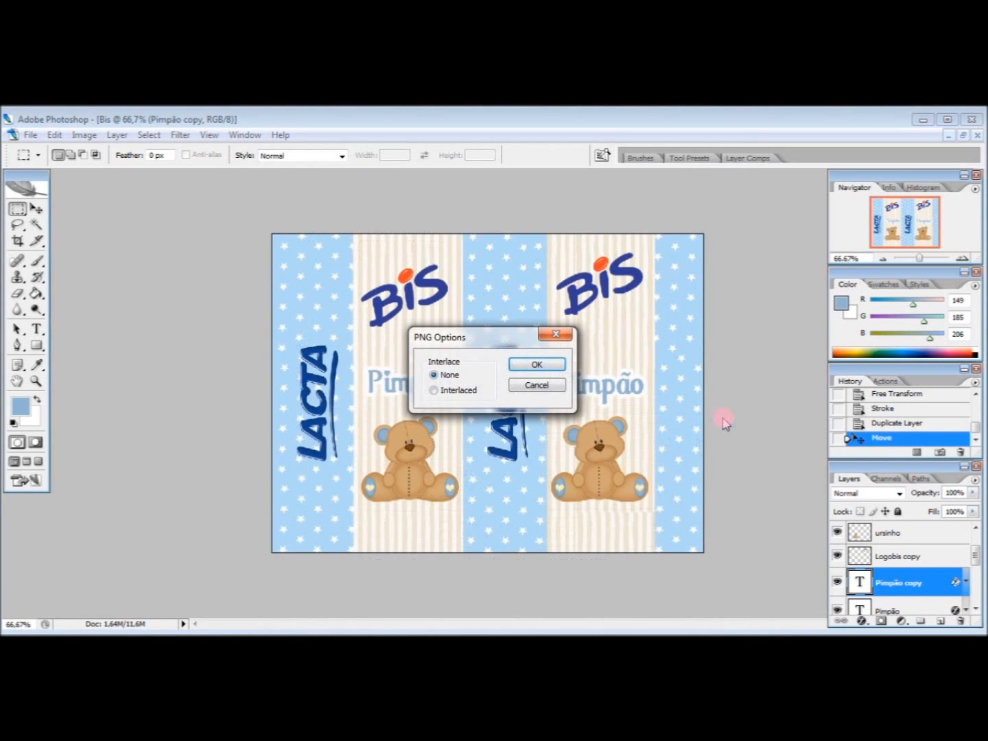
left_click(537, 366)
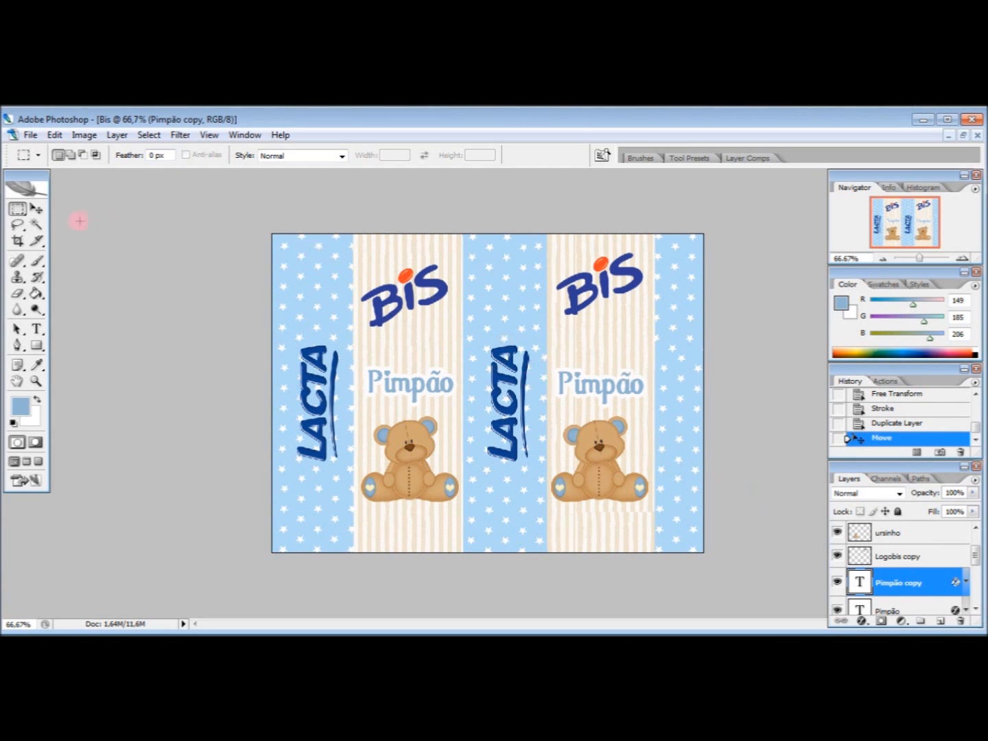
Save the layered wrapper as Bis in Photoshop PSD format in the cursosilhouetteBrasi folder, with maximum compatibility.
left_click(30, 136)
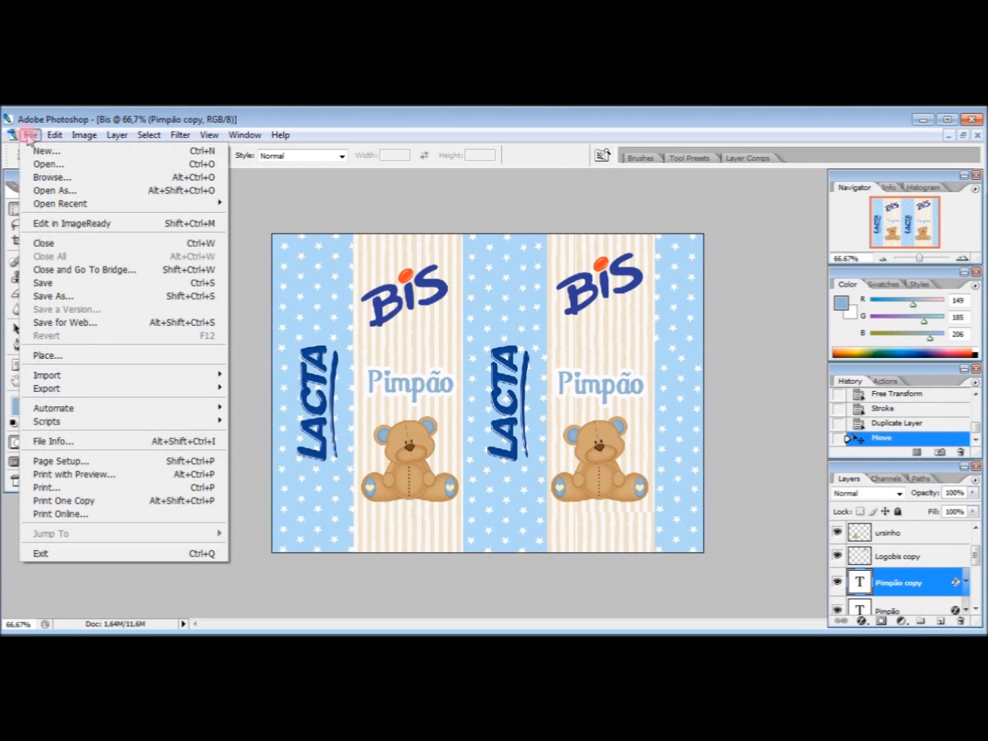
left_click(76, 296)
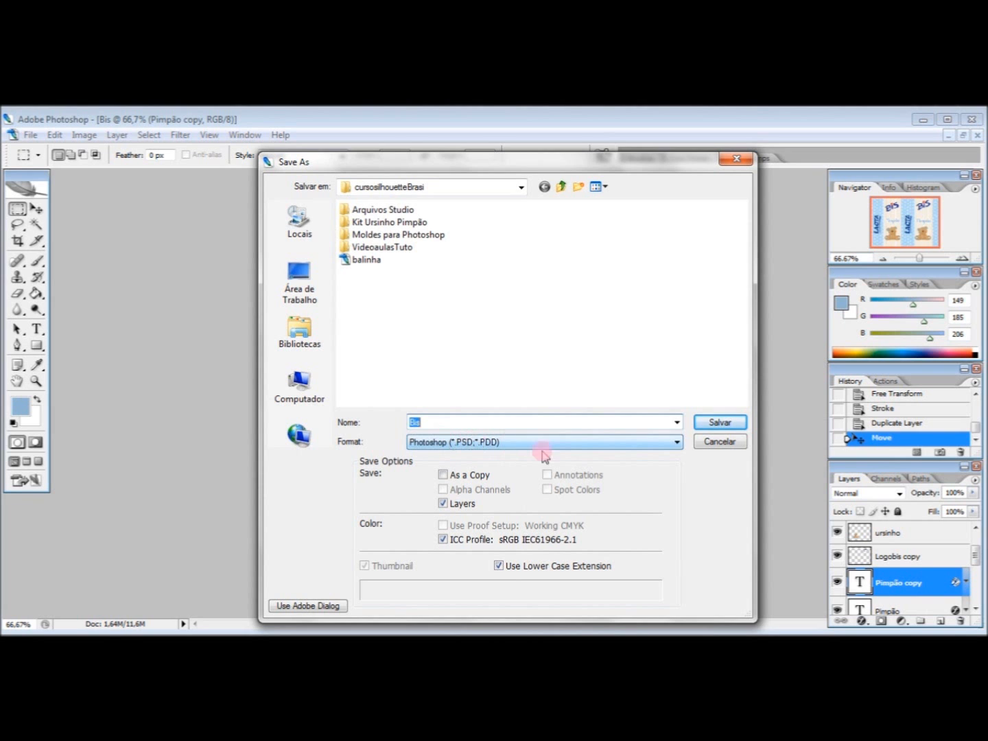
left_click(726, 425)
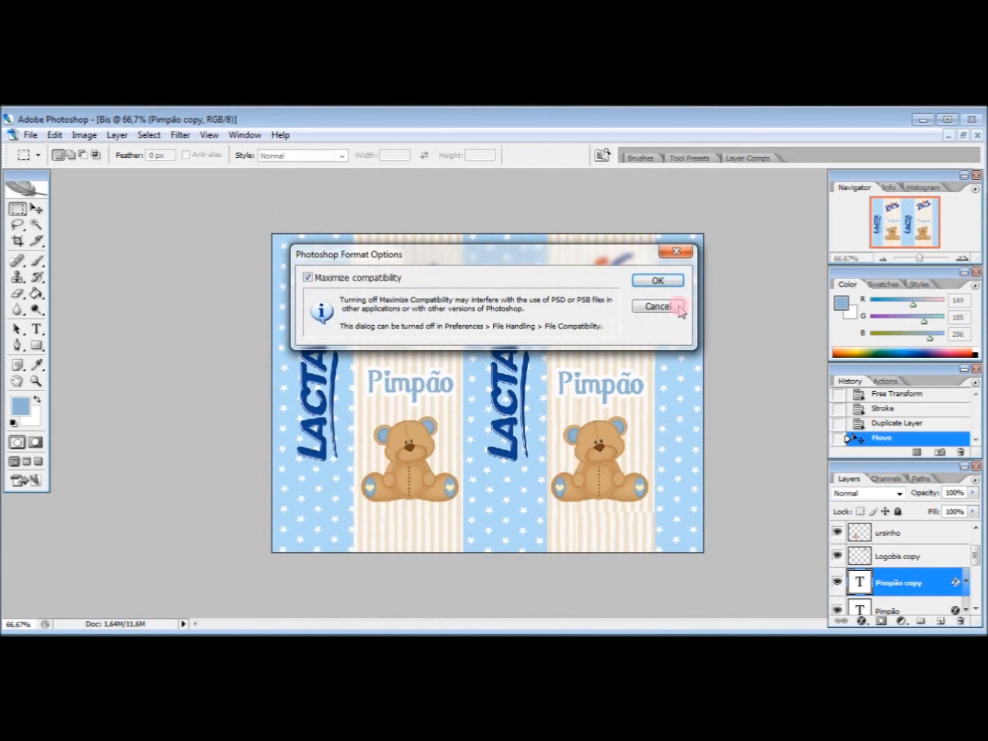
left_click(662, 280)
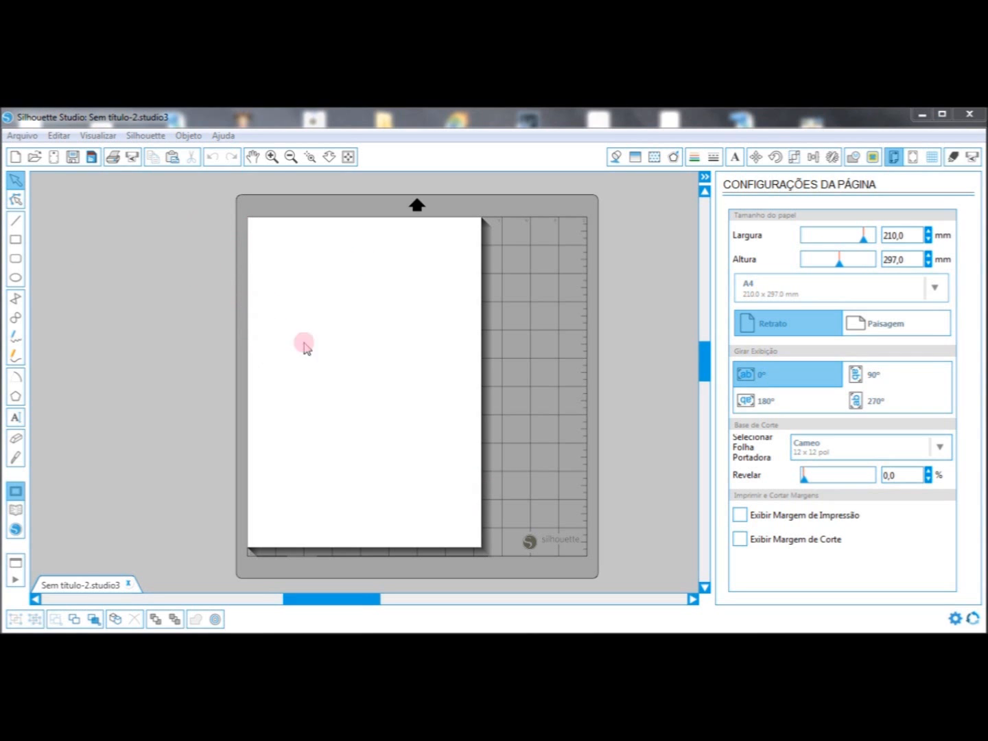
Switch to Silhouette Studio and open the Bis PNG image from the cursosilhouetteBrasi folder, listing all file types.
left_click(23, 136)
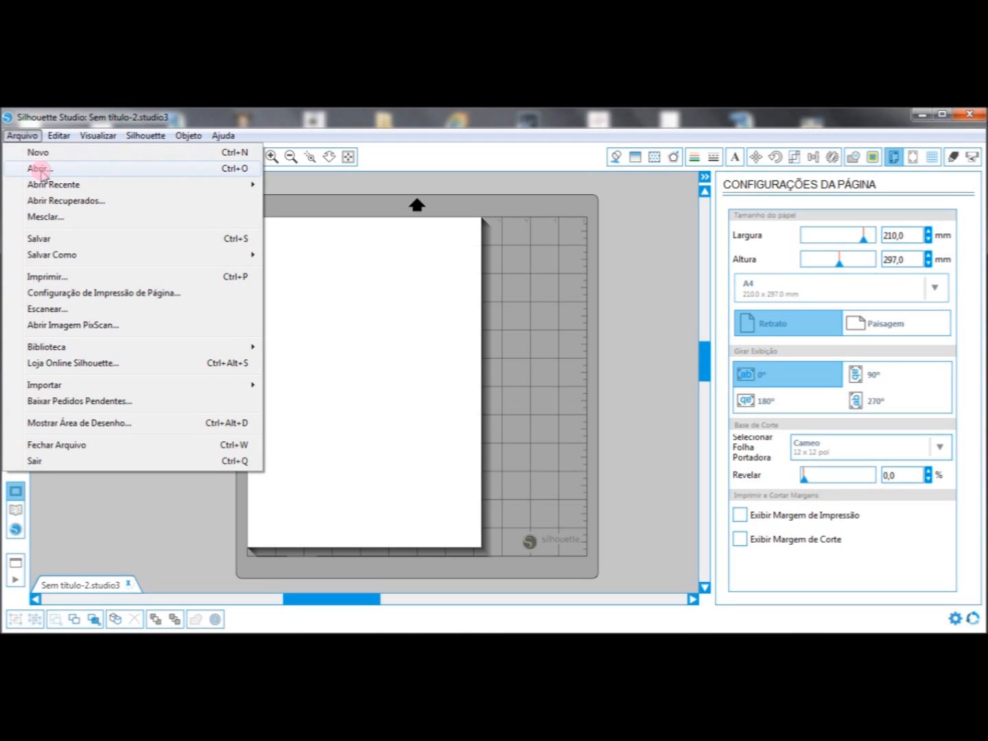
left_click(346, 184)
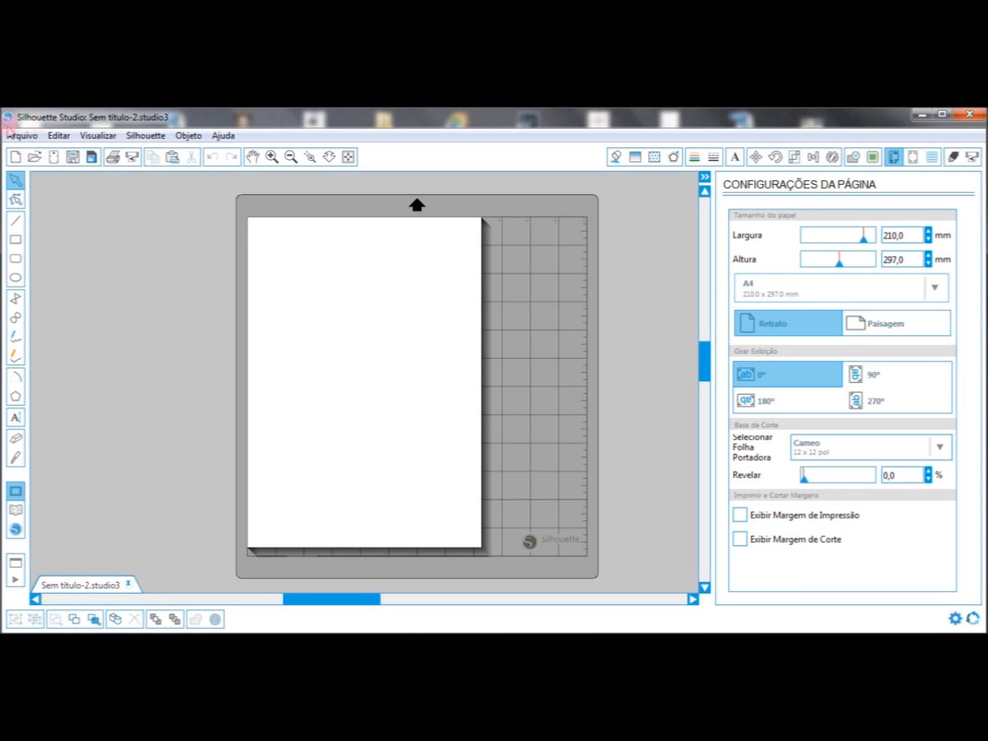
left_click(34, 158)
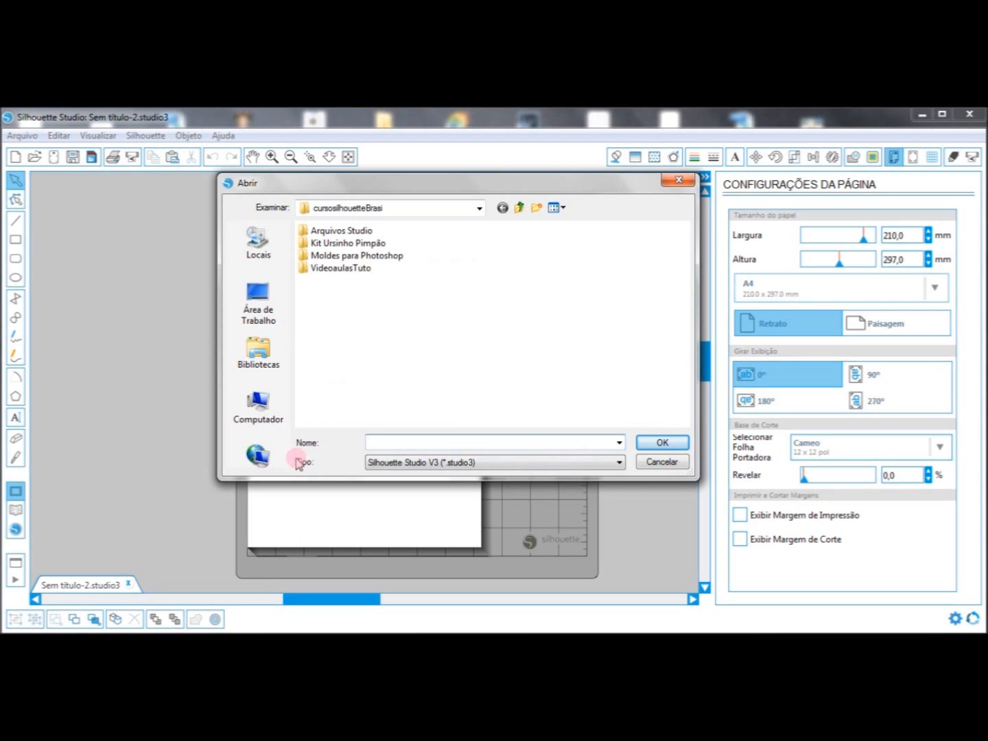
left_click(621, 464)
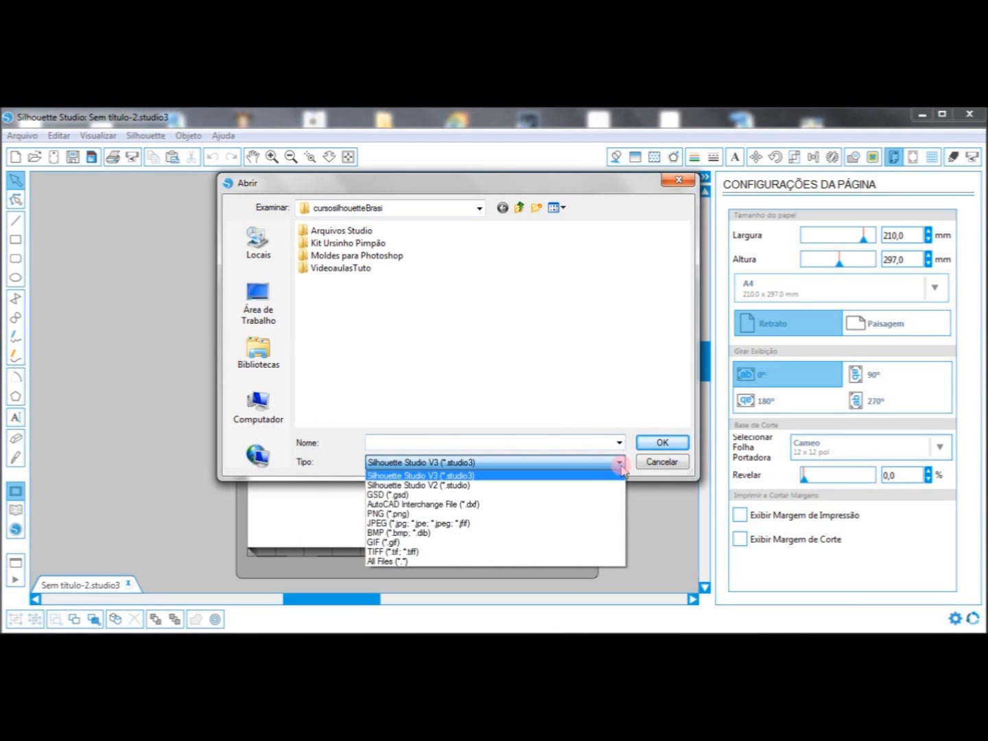
left_click(430, 562)
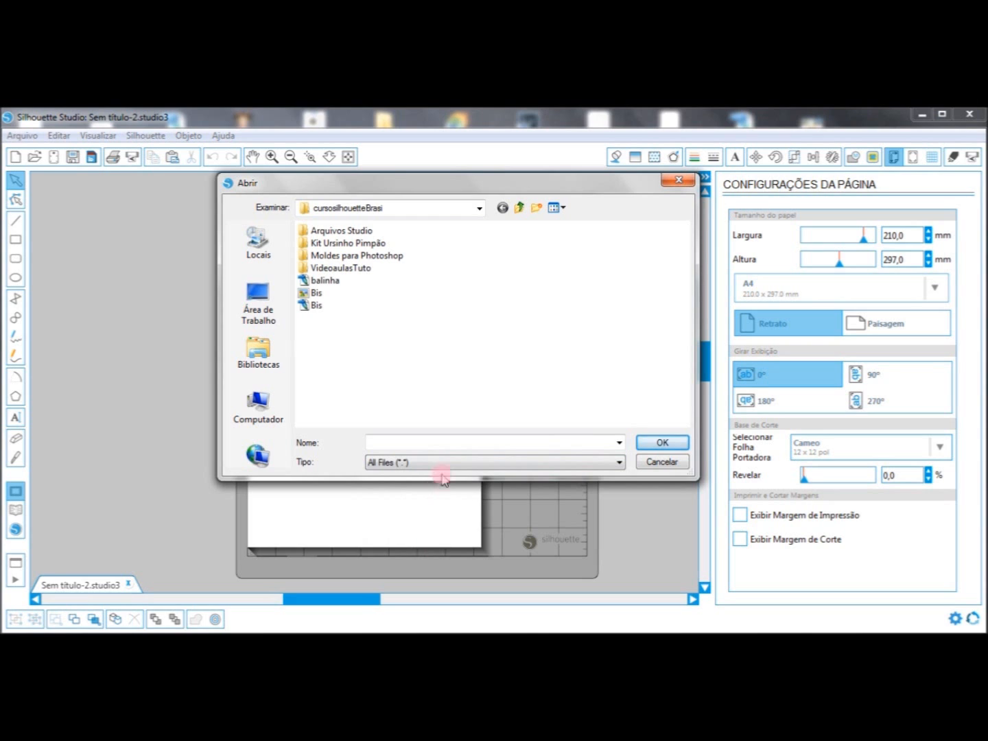
left_click(436, 441)
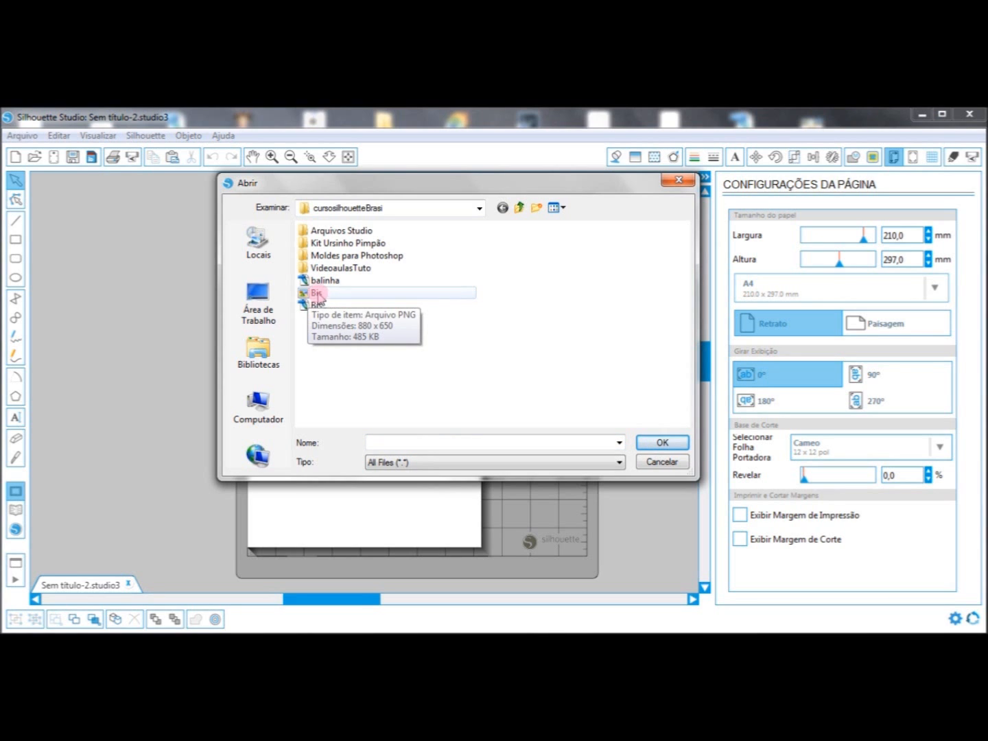
double_click(317, 294)
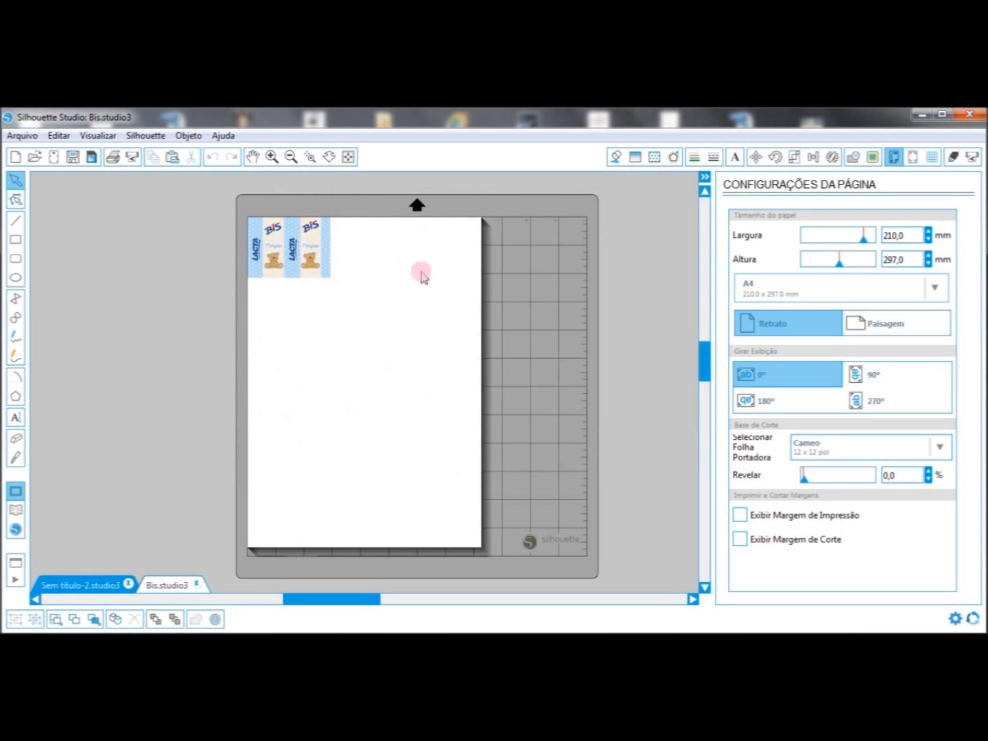
Move the wrapper image from the corner of the A4 page to near its middle.
left_click(305, 254)
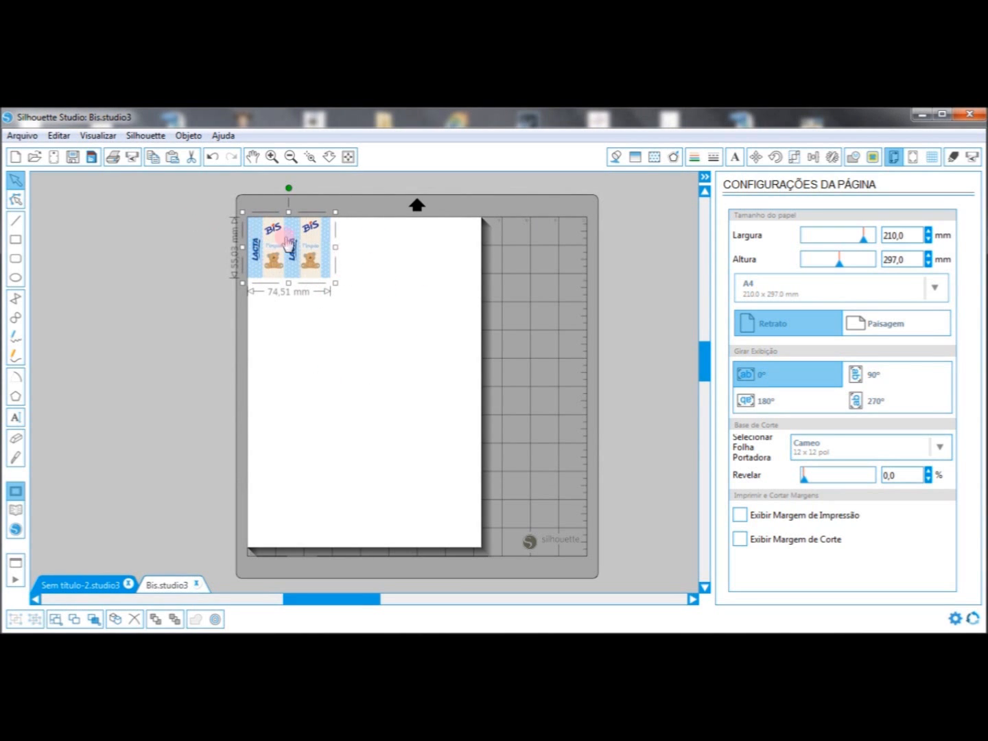
left_click_drag(294, 246, 382, 349)
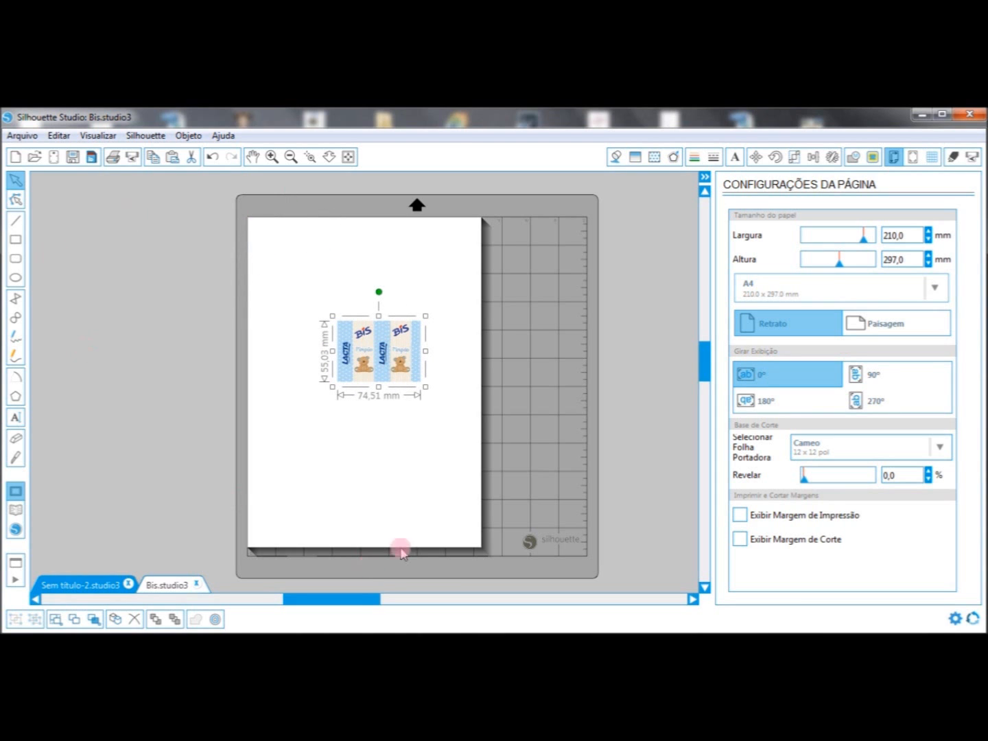
left_click(271, 156)
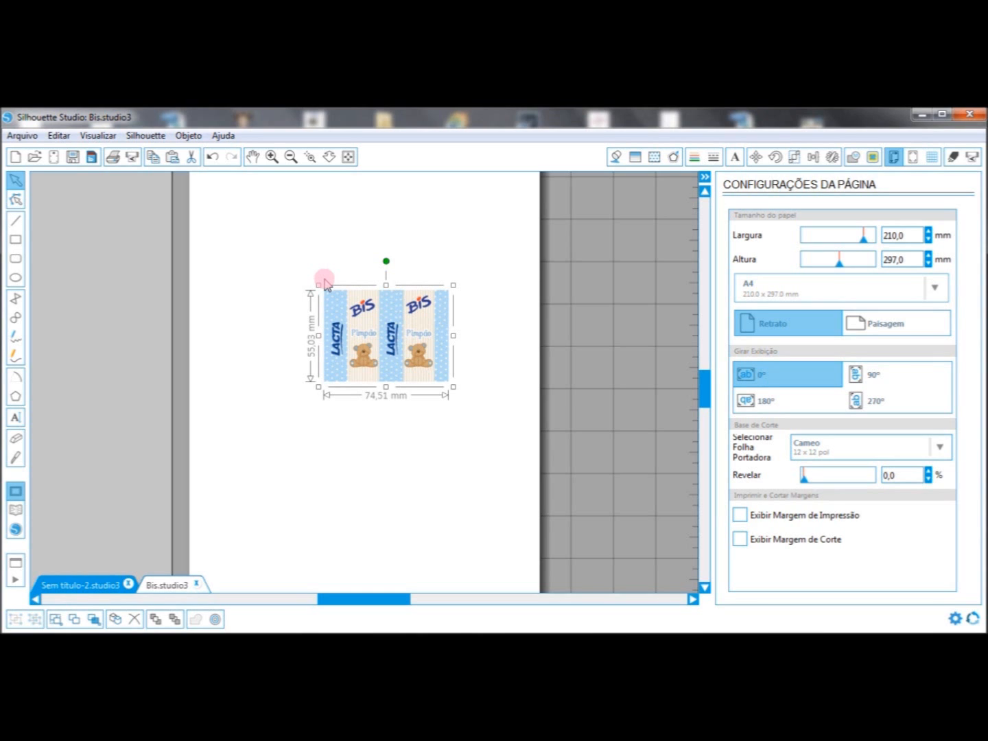
left_click(291, 157)
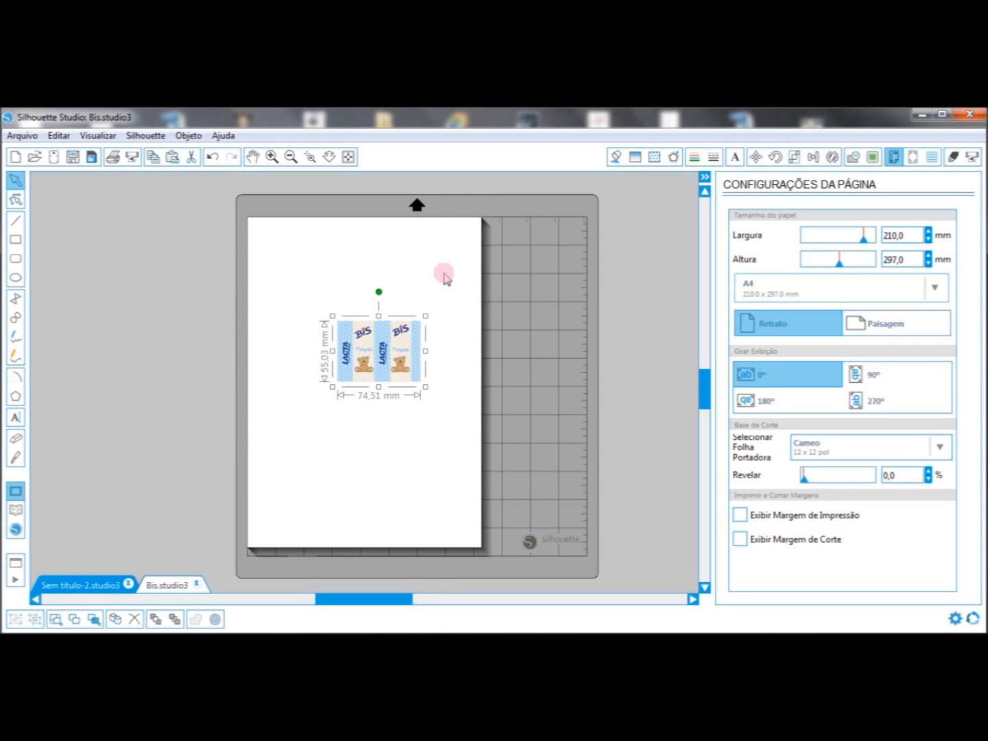
Add registration marks of style Tipo 1 (CAMEO, Portrait) to the page.
left_click(913, 157)
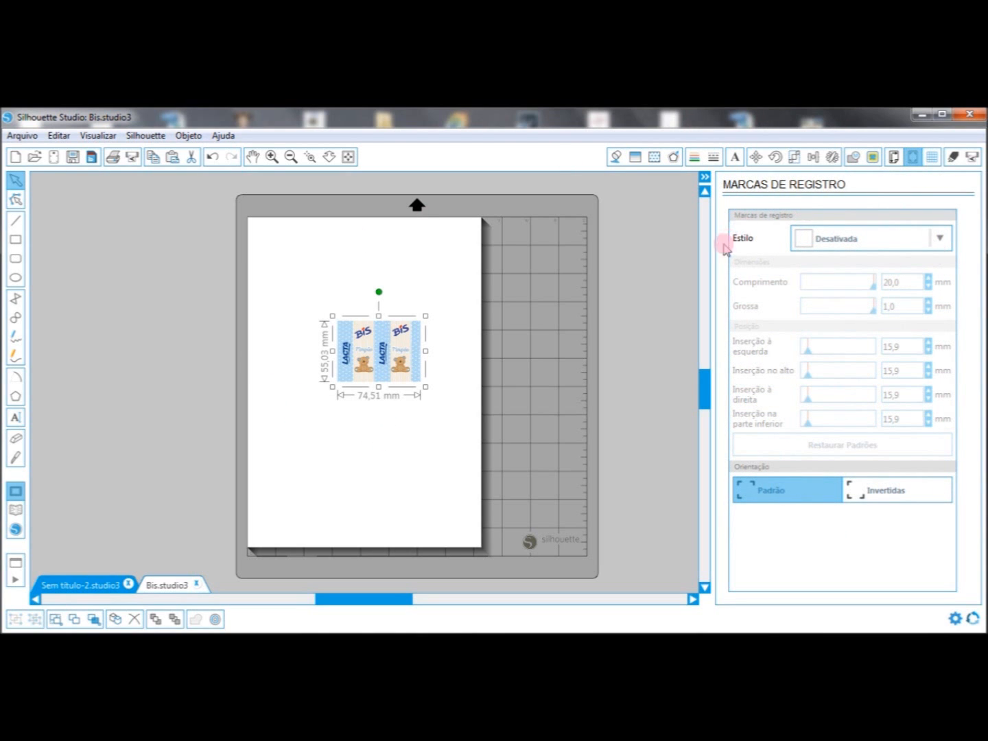
left_click(940, 240)
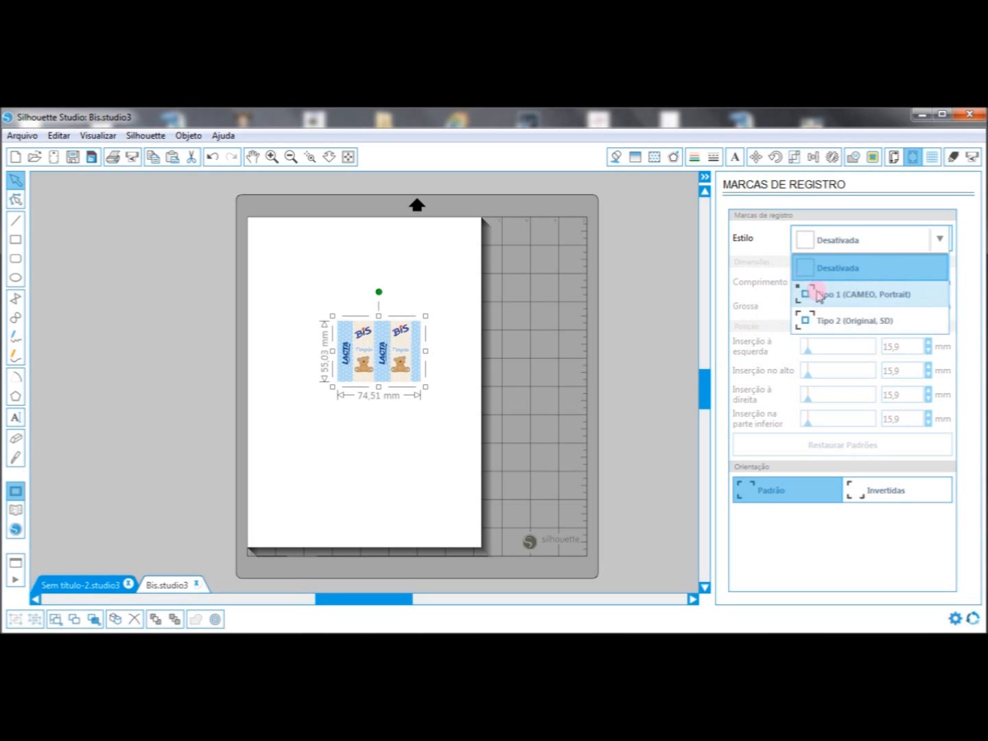
left_click(853, 295)
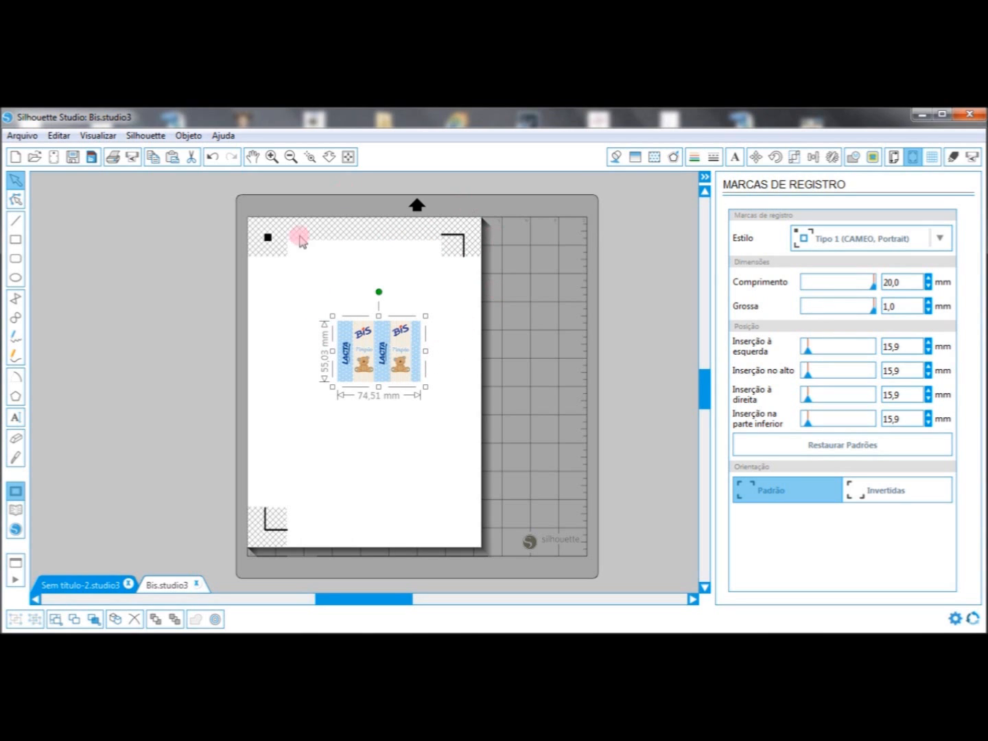
Select a trace area of about 90.69 × 75.36 mm around the whole wrapper image.
scroll(376, 323, "up", 1)
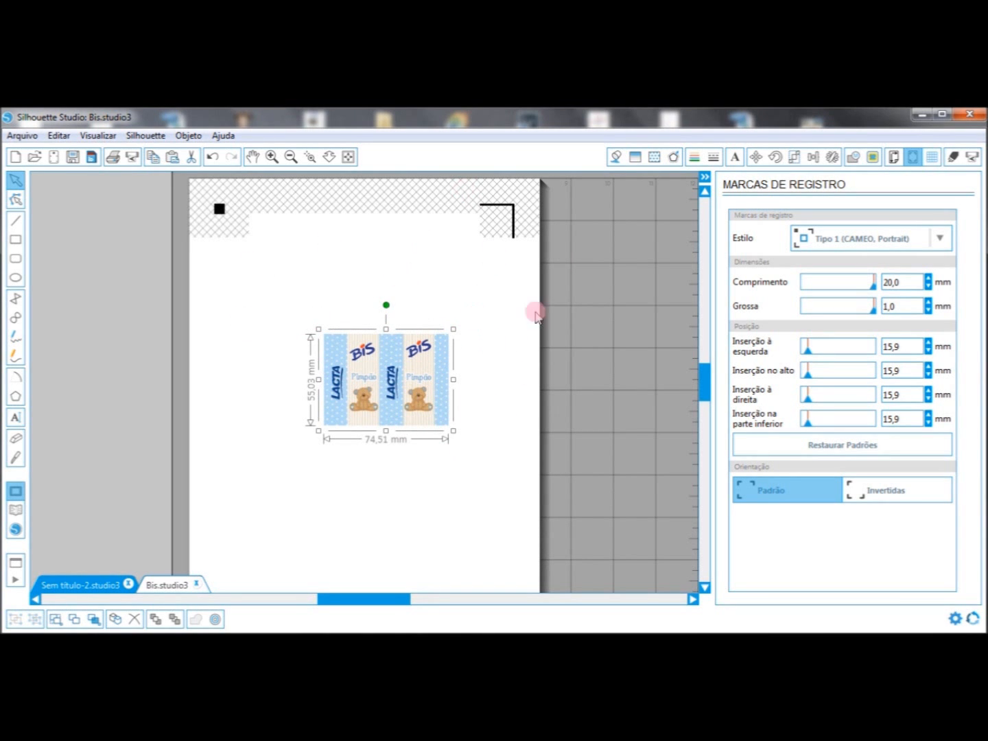
left_click(873, 157)
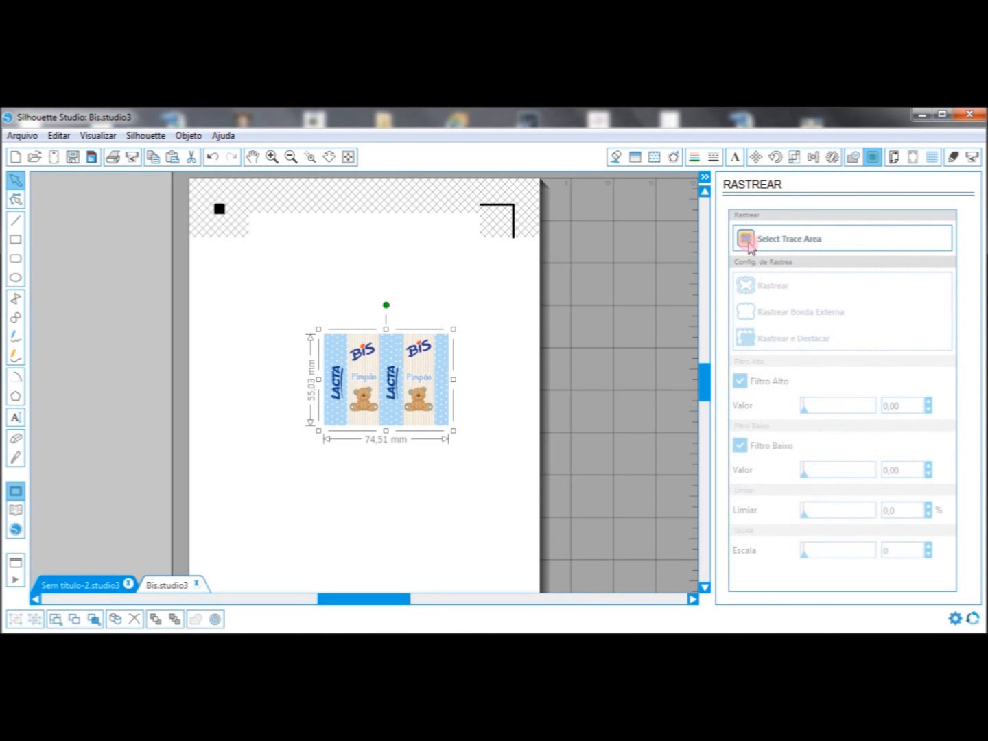
left_click(753, 239)
left_click(787, 245)
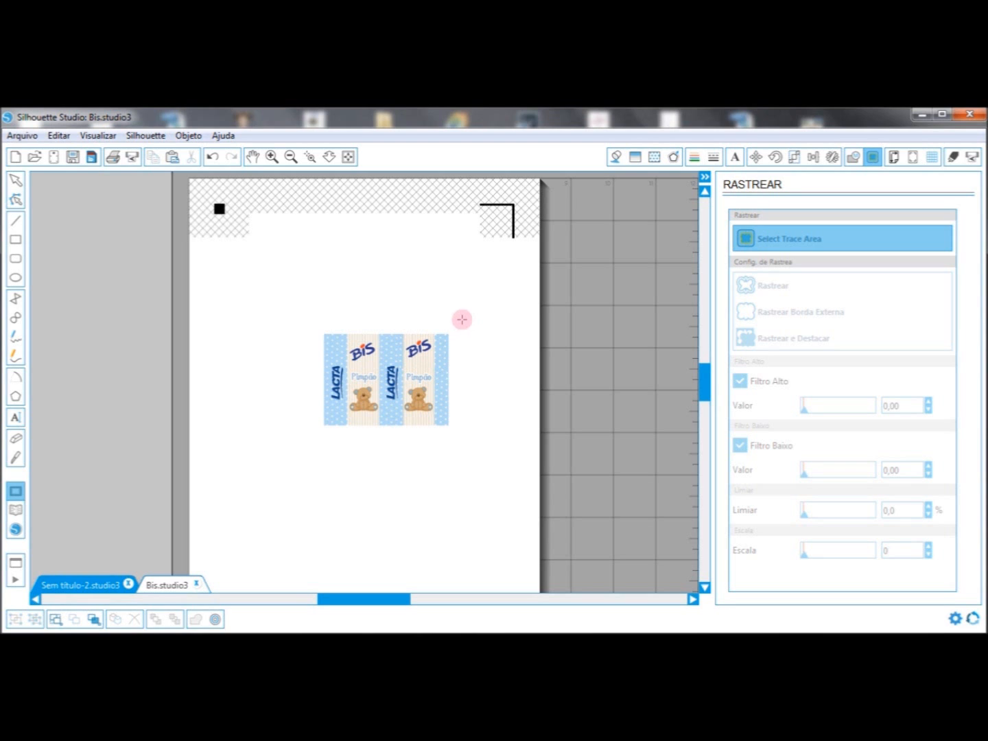
mouse_move(461, 319)
left_mouse_down()
mouse_move(456, 405)
mouse_move(408, 432)
mouse_move(305, 443)
left_mouse_up()
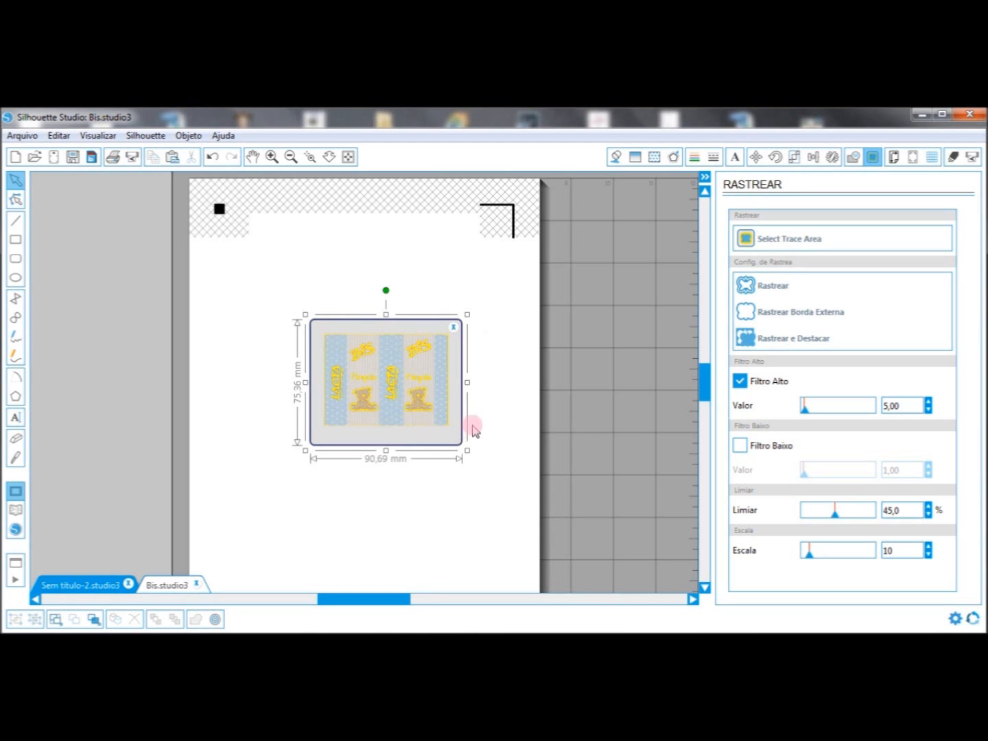
Turn off the high filter (Filtro Alto), set the threshold (Limiar) to 100% and trace the wrapper's outer edge.
left_click(741, 382)
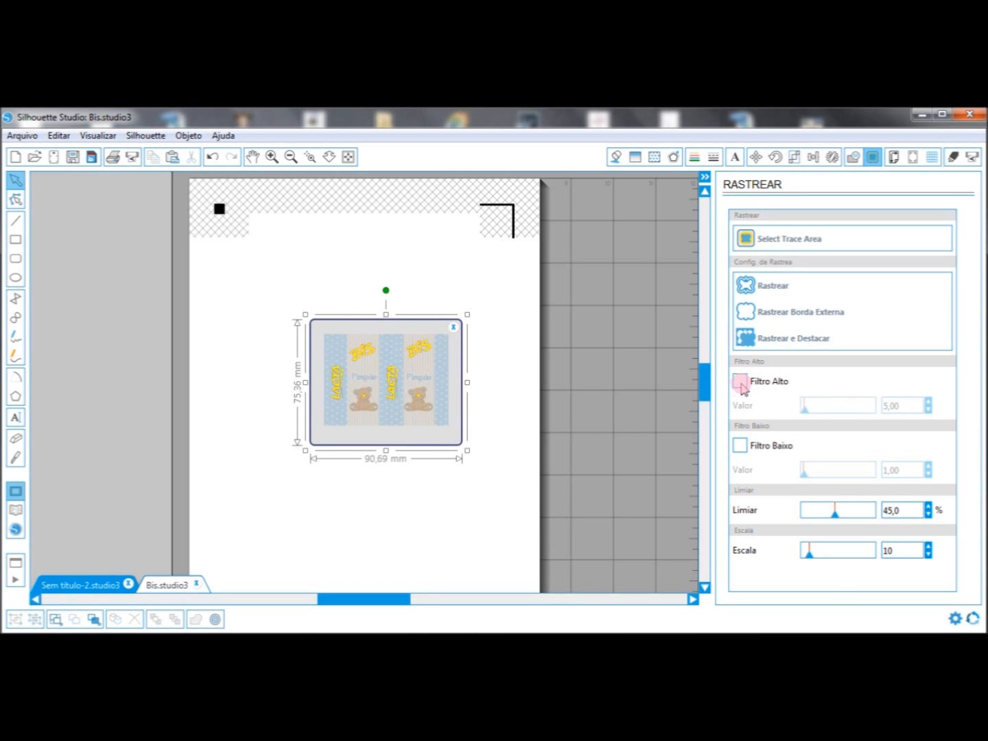
left_click_drag(836, 511, 878, 512)
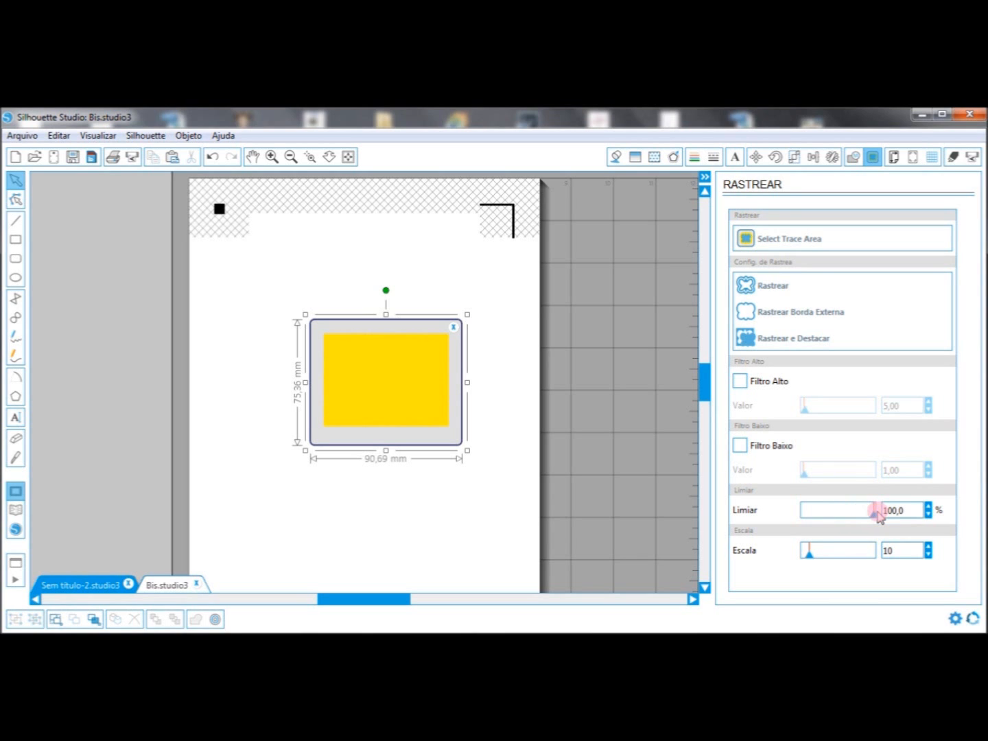
left_click(807, 320)
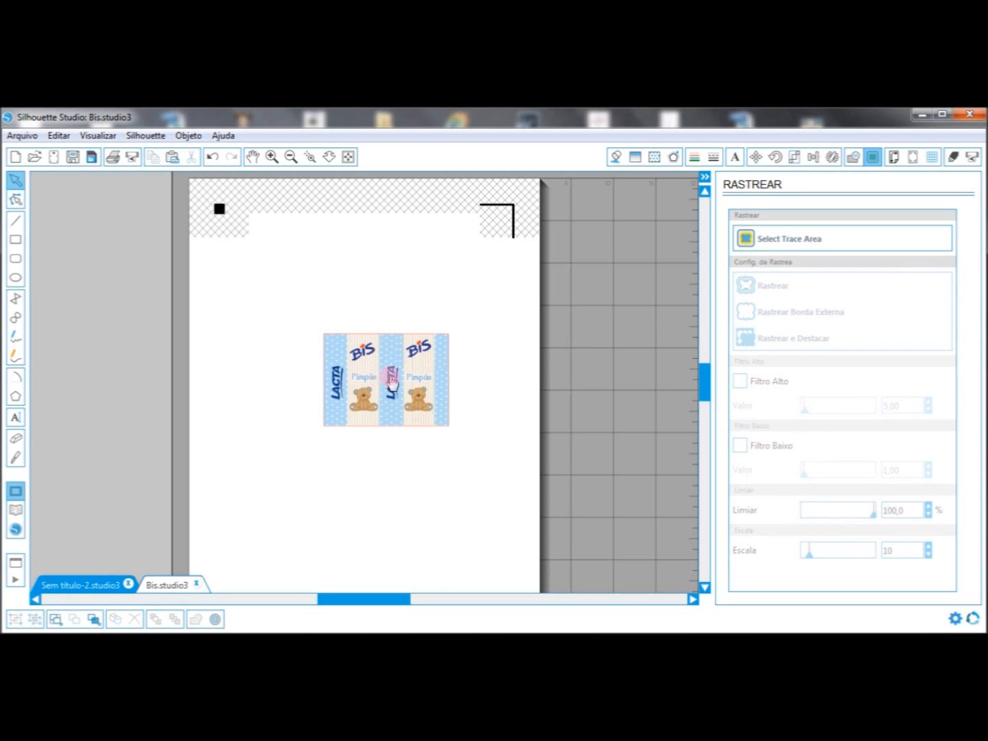
Move the wrapper image aside to inspect the traced cut outline and undo the move.
left_click_drag(400, 373, 472, 355)
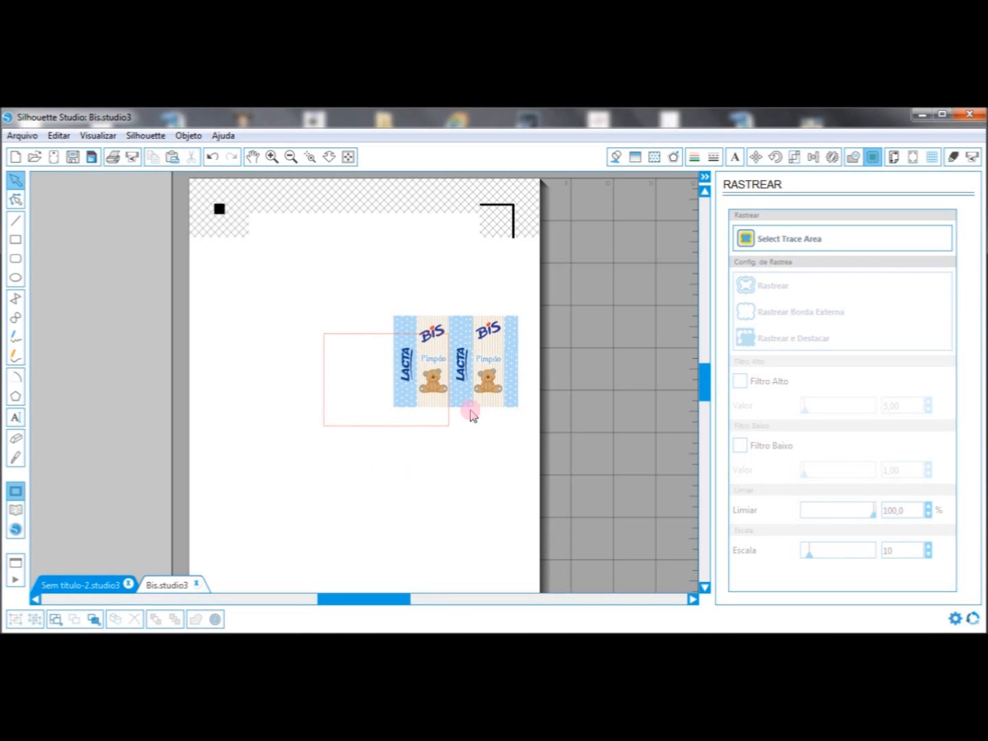
left_click(351, 339)
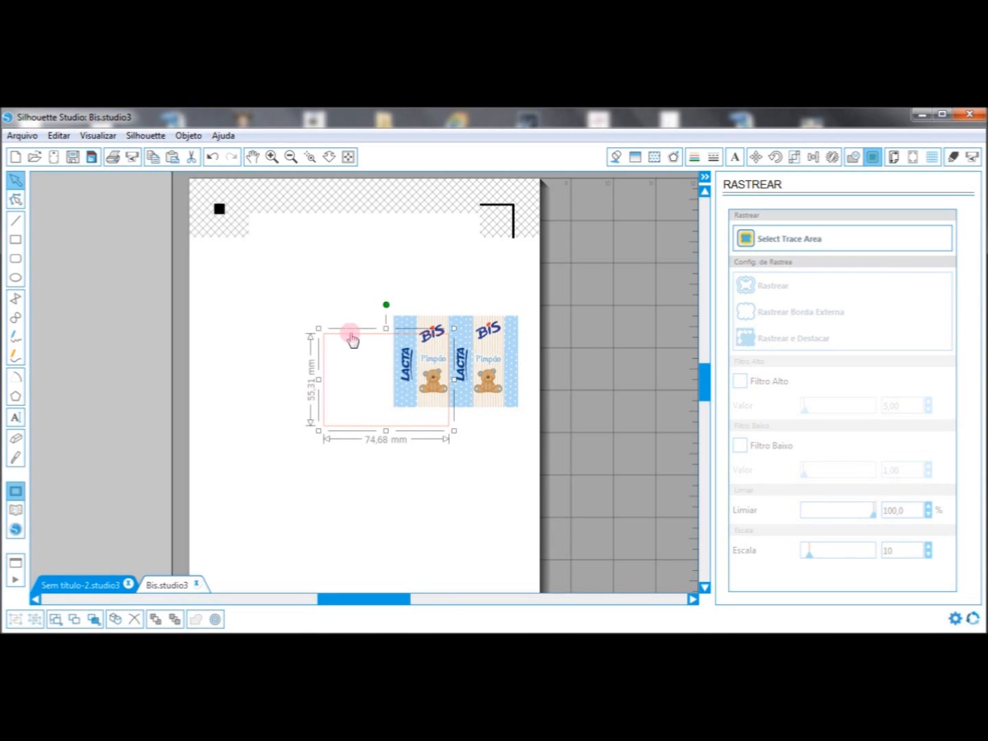
left_click(443, 511)
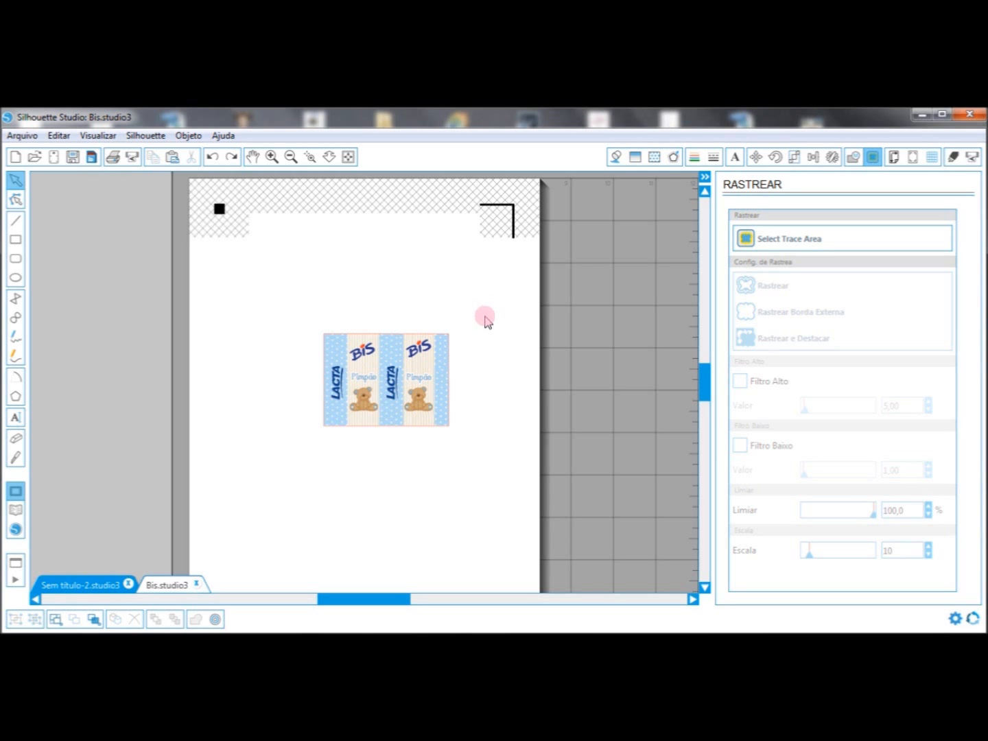
Select the wrapper image together with its traced cut outline and group them.
left_click_drag(478, 309, 302, 473)
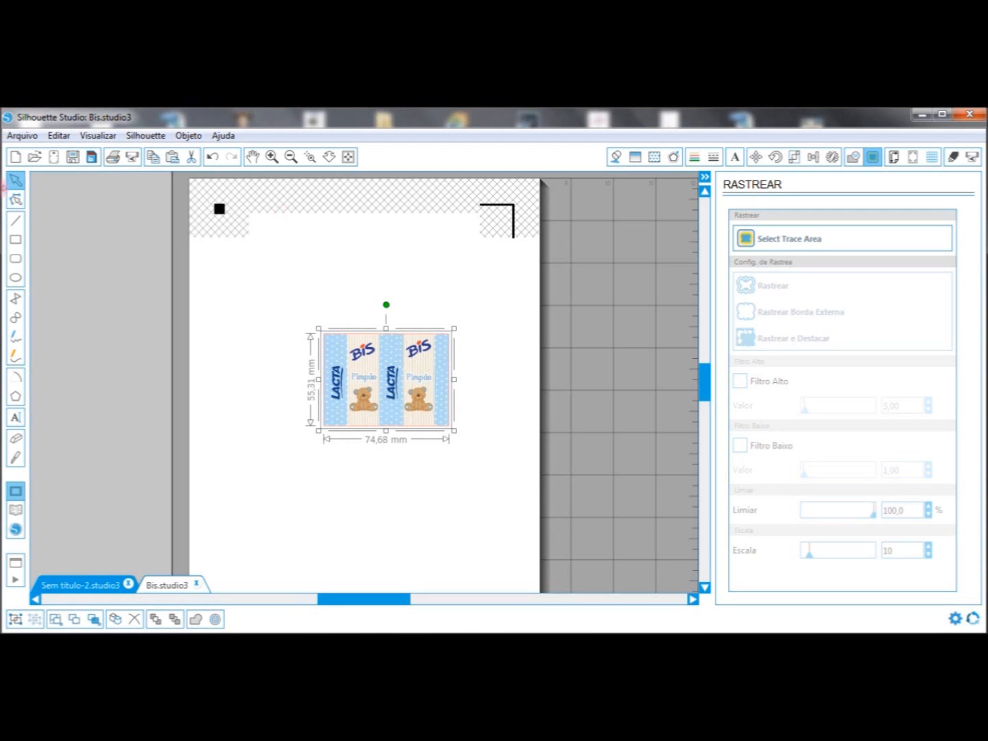
left_click(17, 182)
left_click(20, 184)
right_click(399, 371)
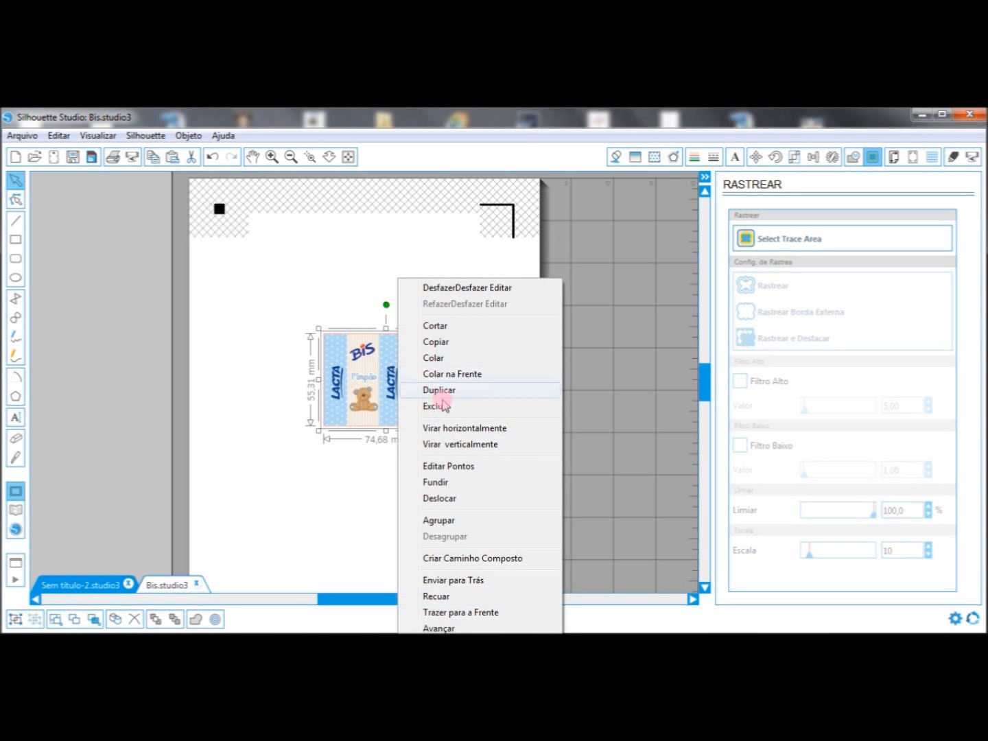
left_click(458, 521)
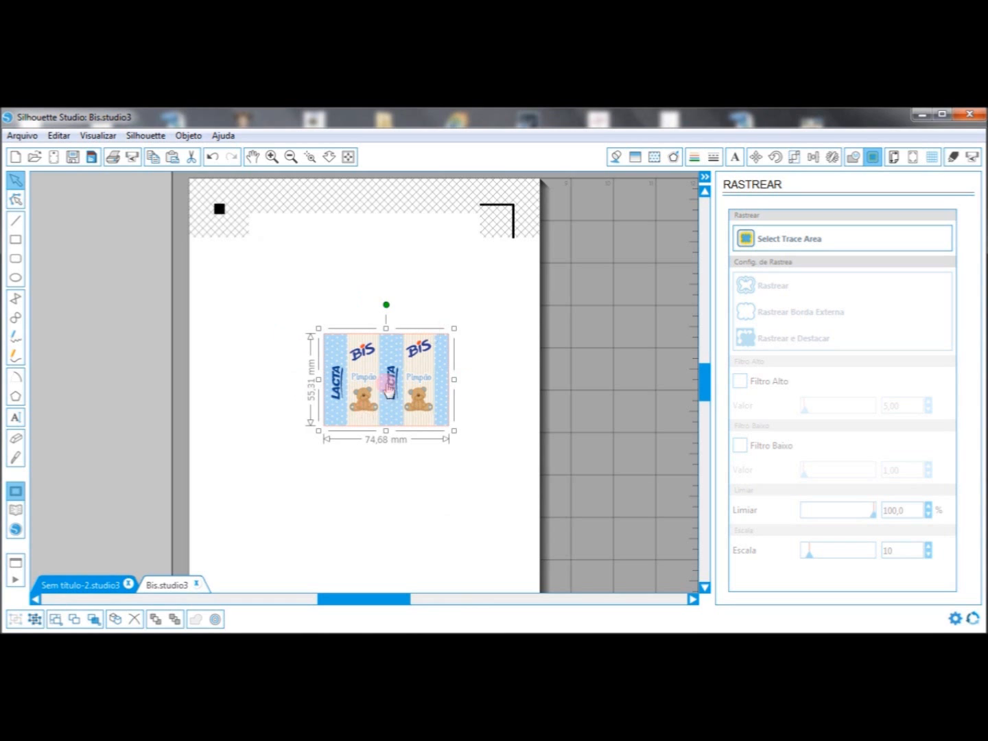
Move the grouped wrapper to the page's upper-left printable area, clear of the hatched registration mark zones.
left_click_drag(379, 382, 348, 319)
left_click(467, 385)
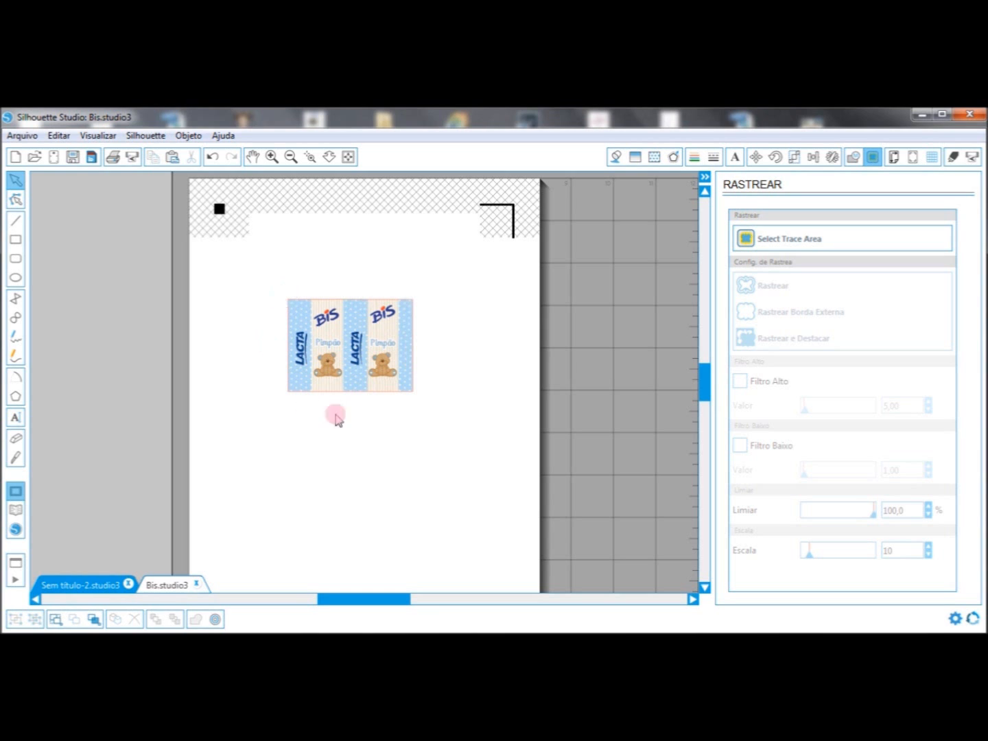
left_click_drag(342, 353, 305, 267)
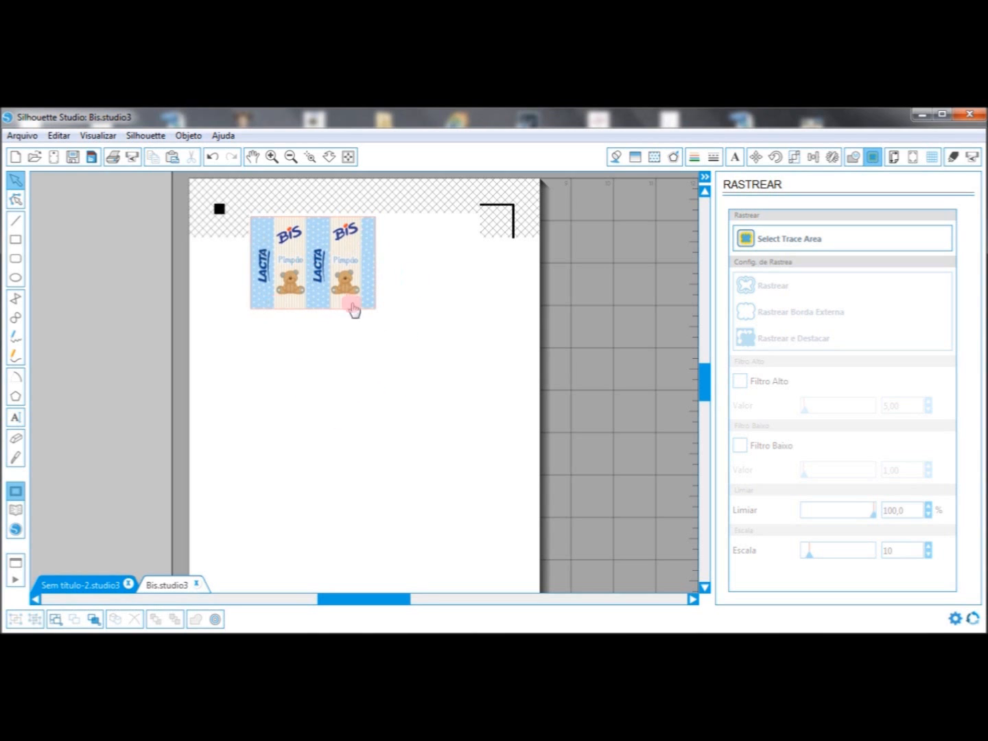
left_click(405, 364)
left_click_drag(324, 247, 299, 275)
left_click(335, 215)
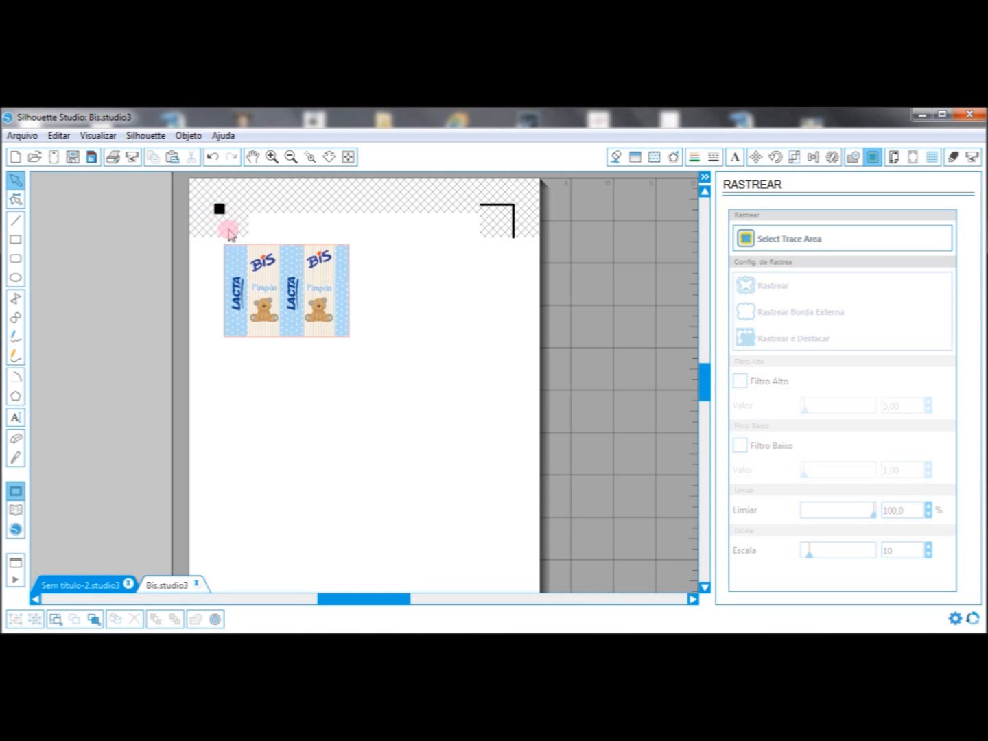
left_click_drag(289, 289, 251, 288)
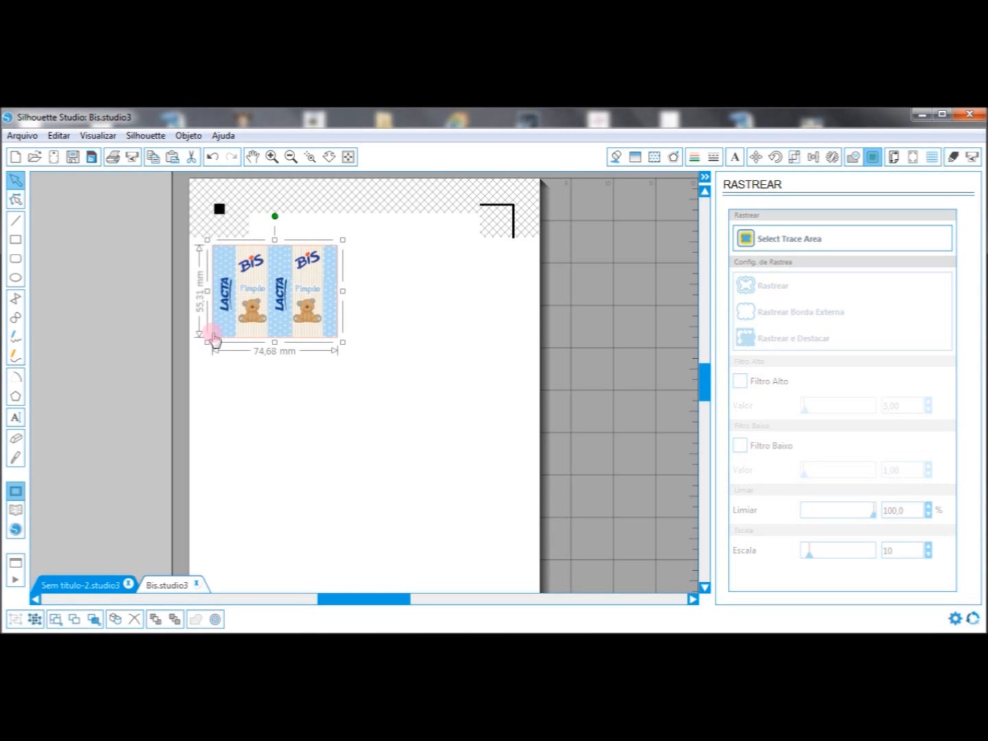
left_click_drag(237, 278, 245, 279)
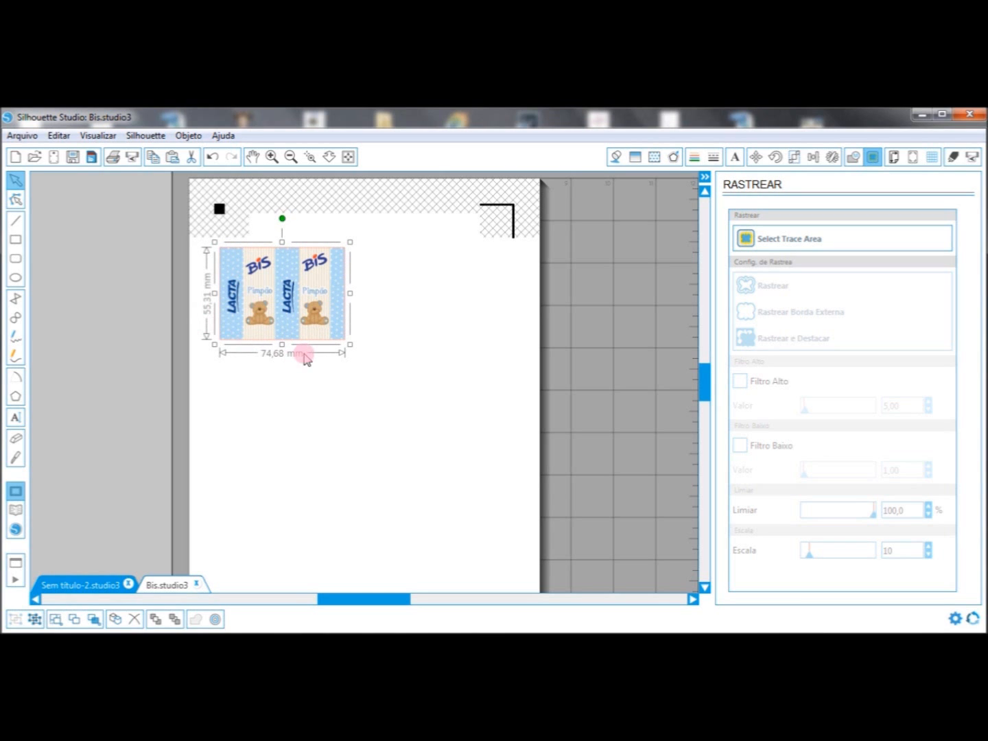
left_click_drag(244, 288, 278, 263)
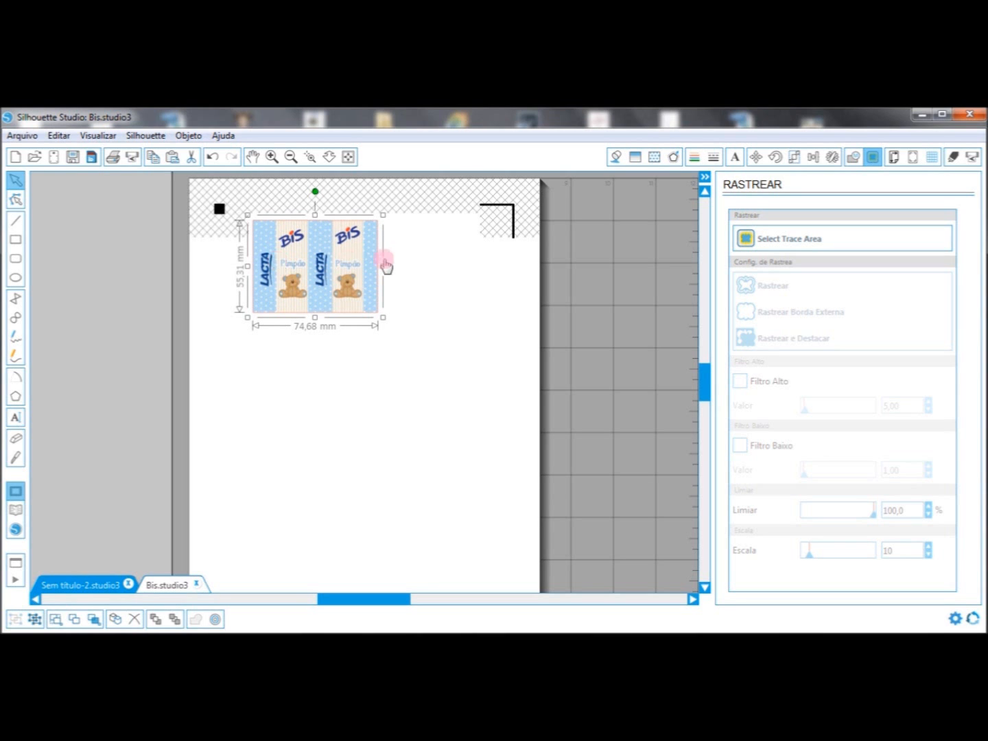
Replicate the grouped wrapper to fill the page and check the copies down to the lower registration mark.
left_click(152, 158)
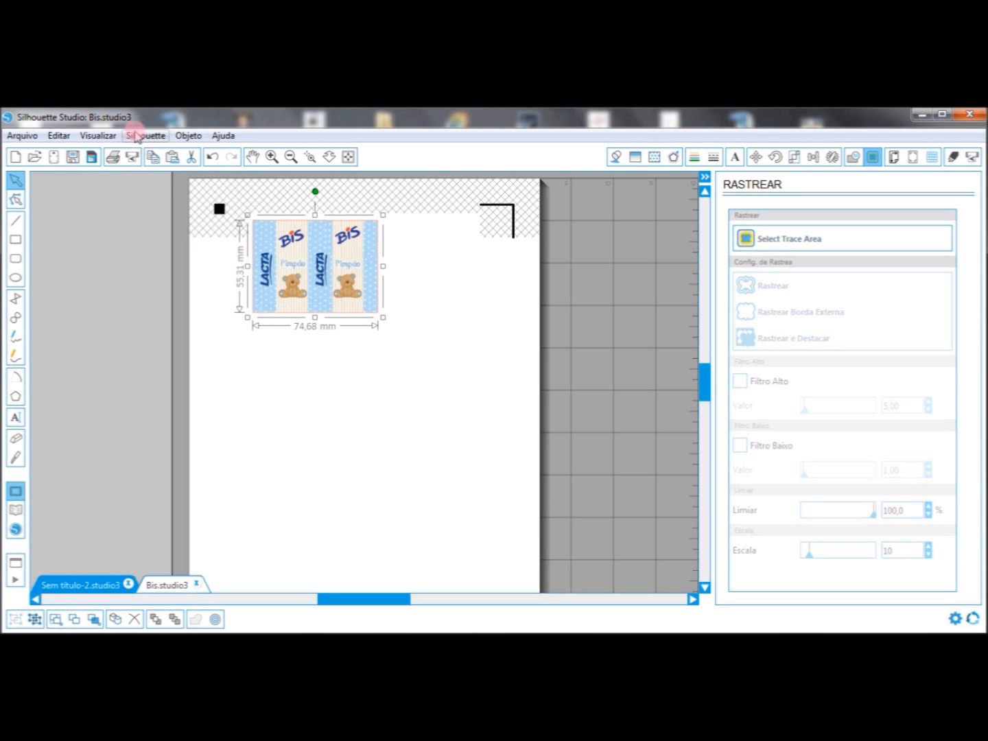
left_click(189, 135)
mouse_move(269, 249)
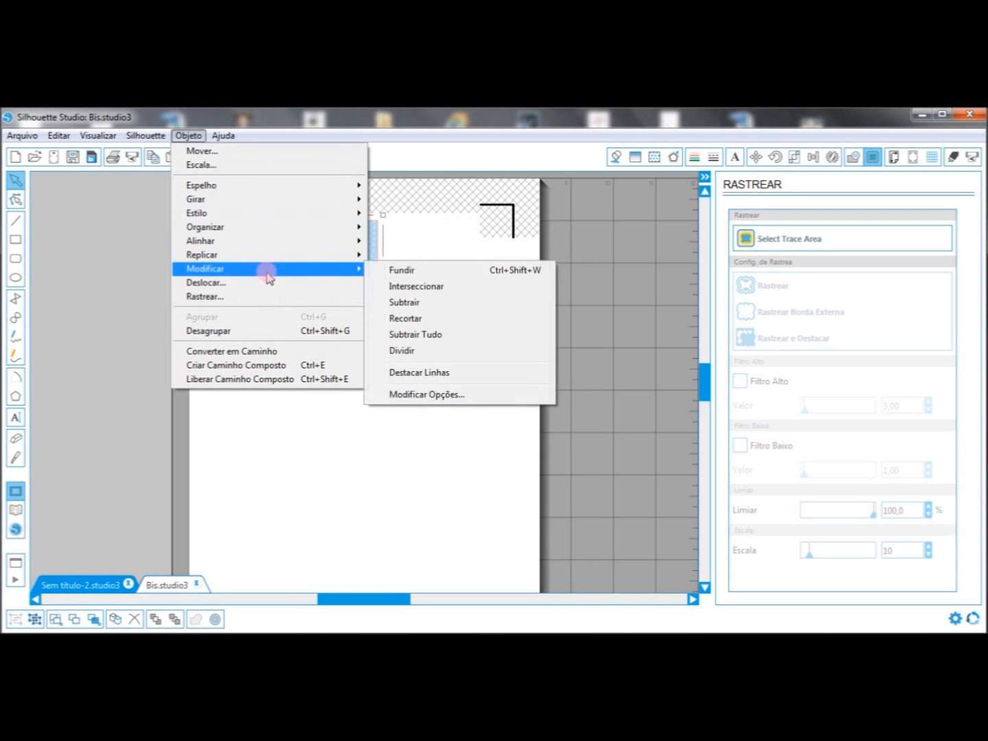
mouse_move(327, 268)
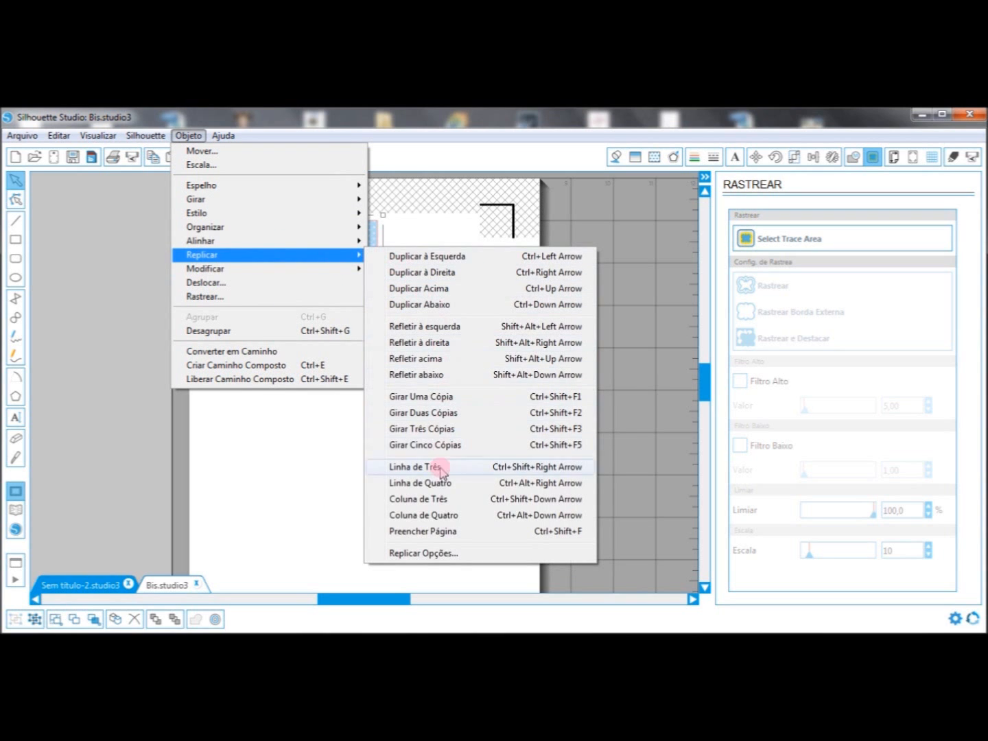
left_click(438, 531)
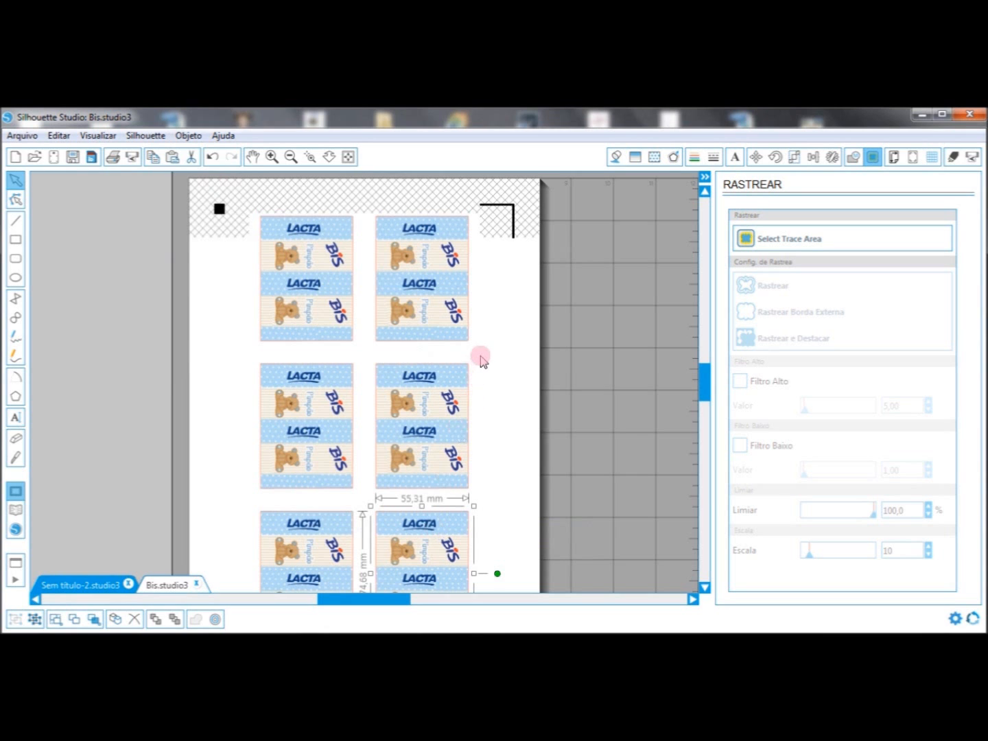
scroll(481, 357, "down", 3)
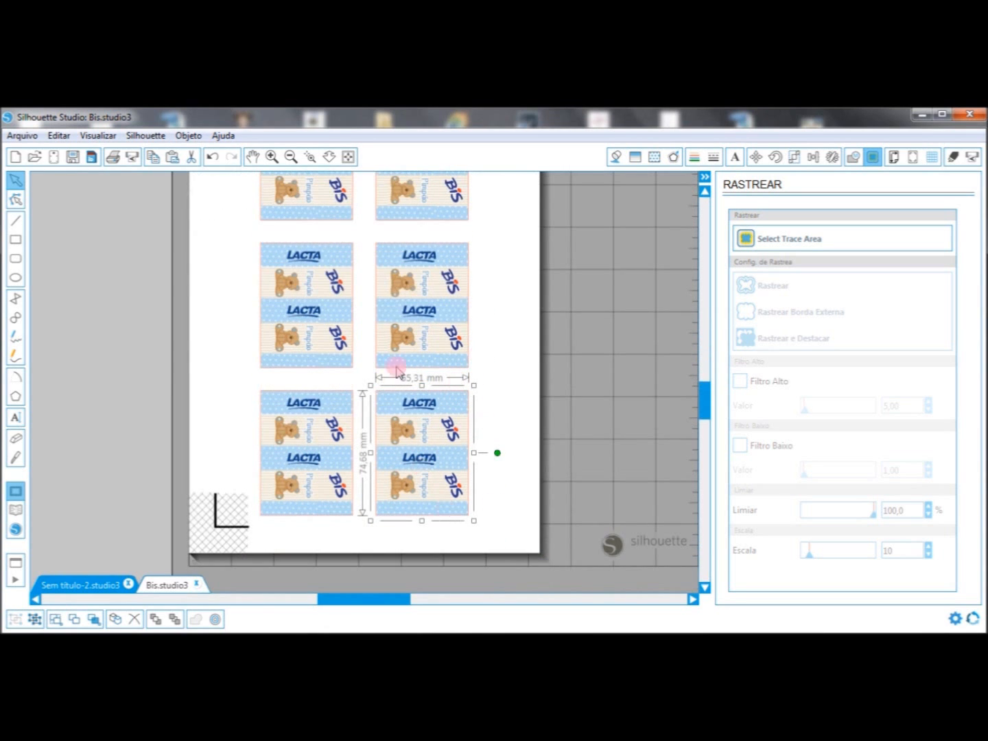
scroll(433, 480, "up", 2)
scroll(433, 479, "up", 2)
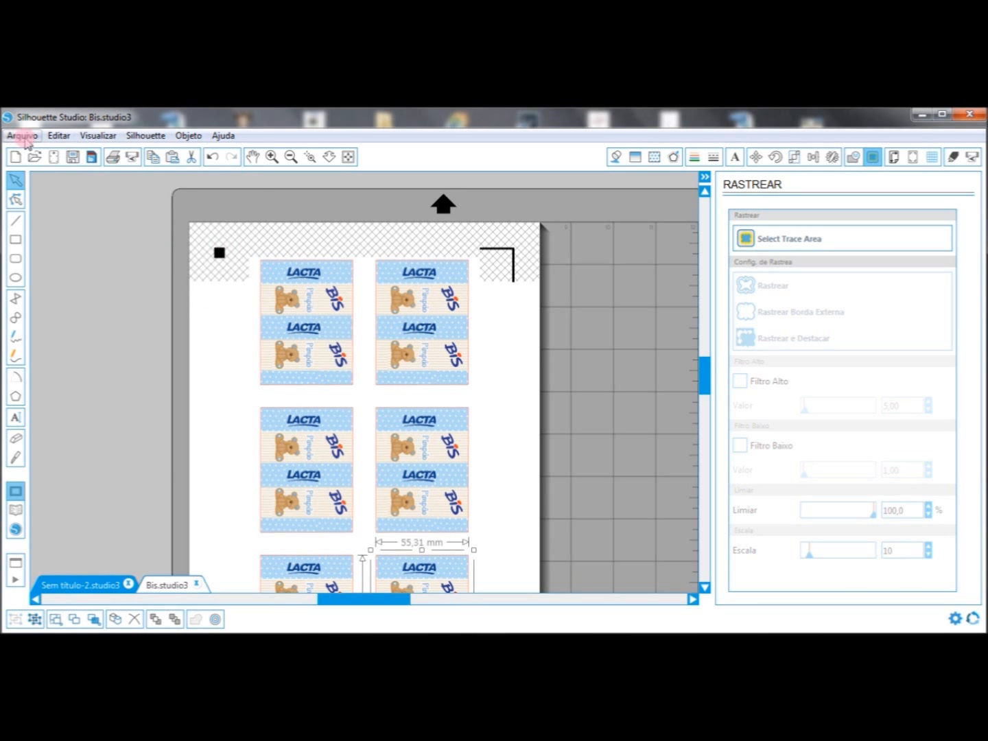
Save the filled sheet as Bis in Silhouette Studio V3 format in the cursosilhouetteBrasi folder.
left_click(22, 136)
mouse_move(92, 258)
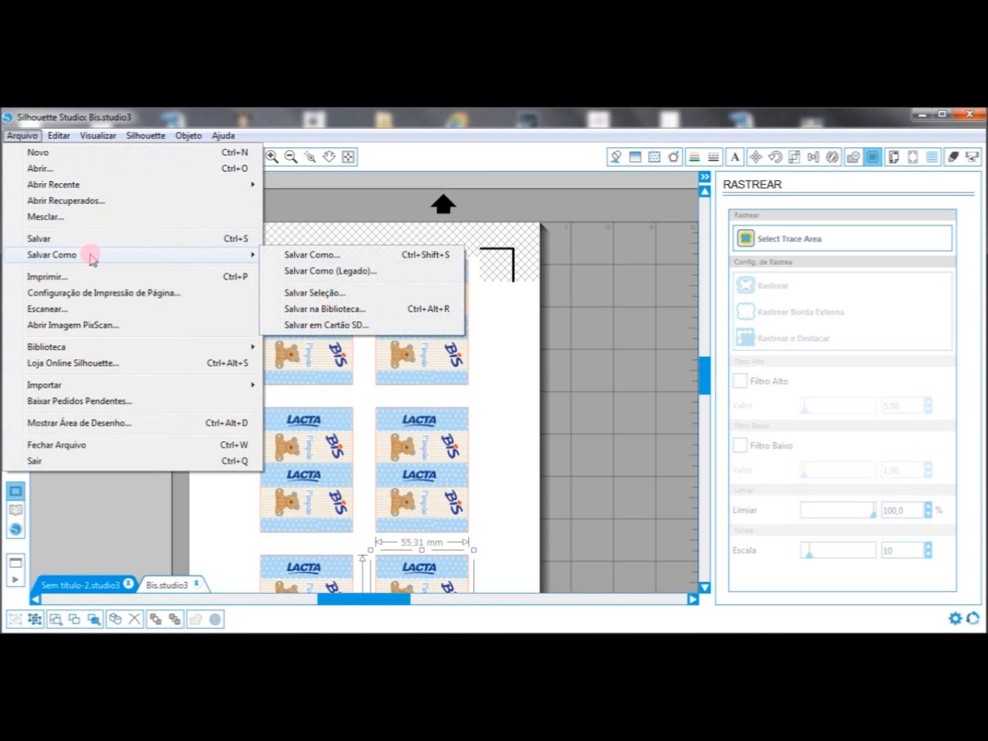
left_click(306, 255)
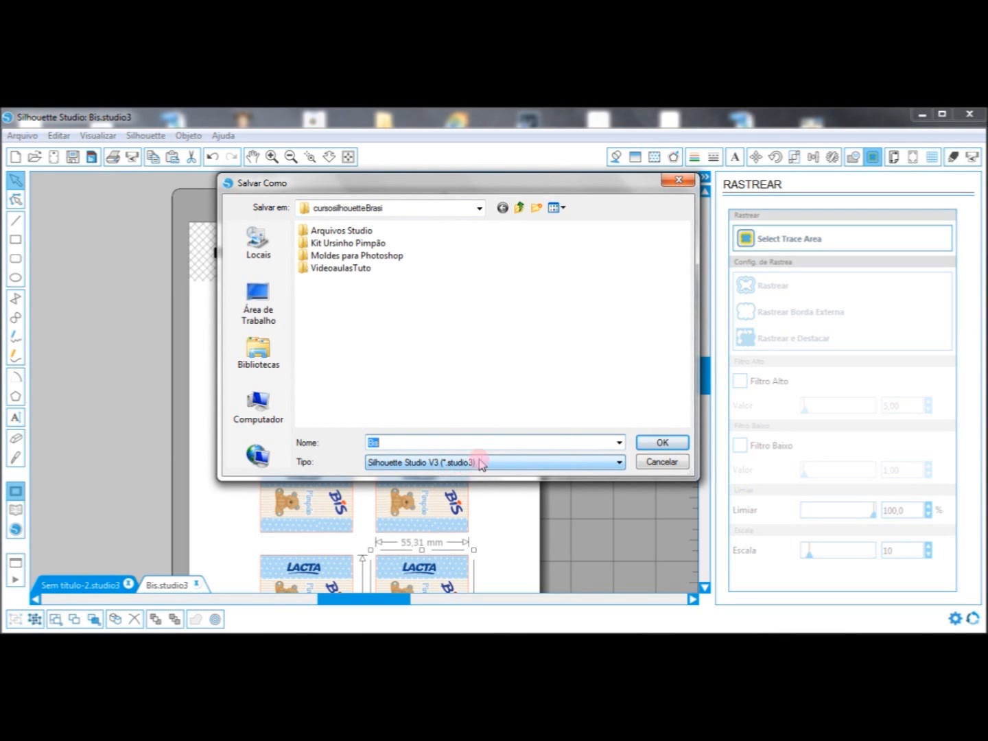
left_click(652, 443)
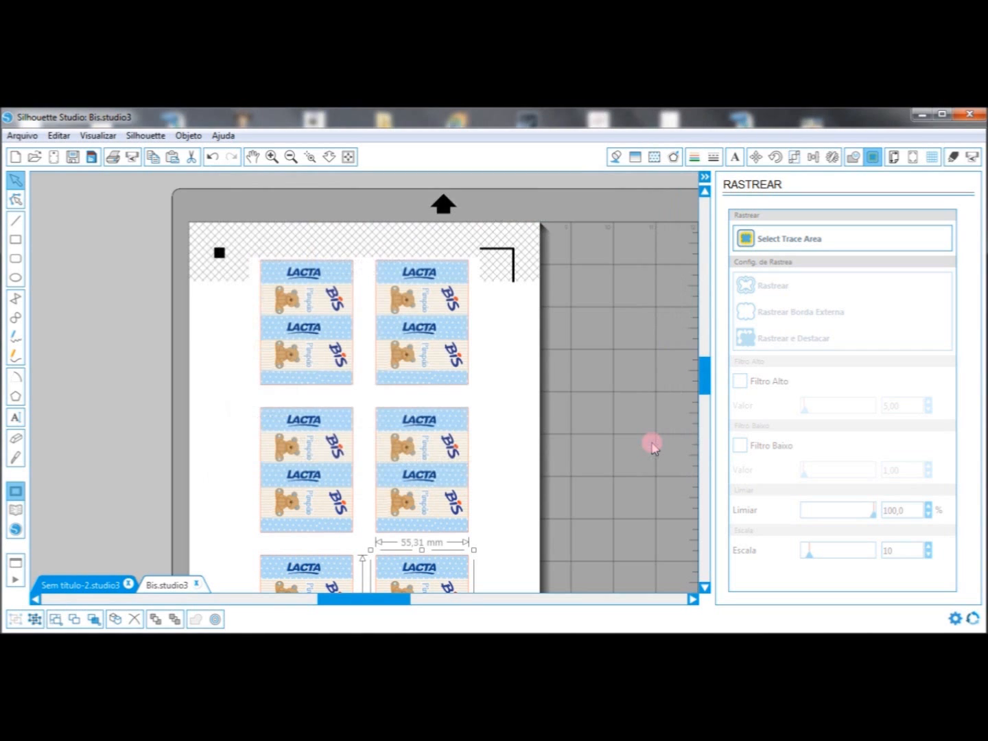
Review the wrapper sheet from top to bottom and open its print settings.
scroll(473, 405, "down", 1)
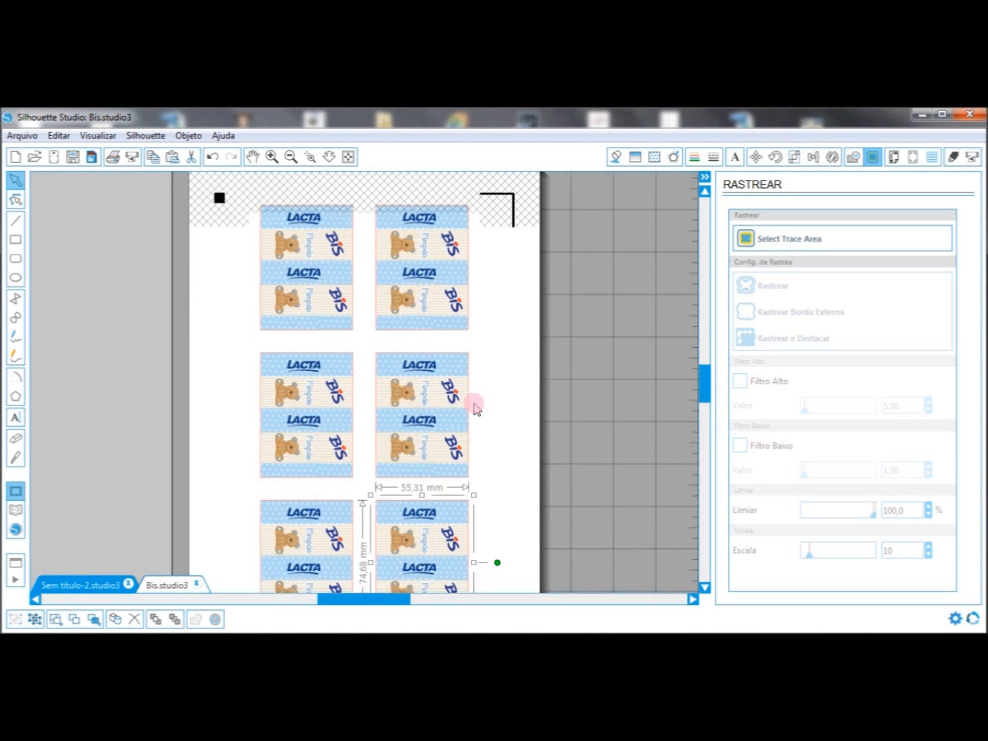
scroll(474, 405, "down", 2)
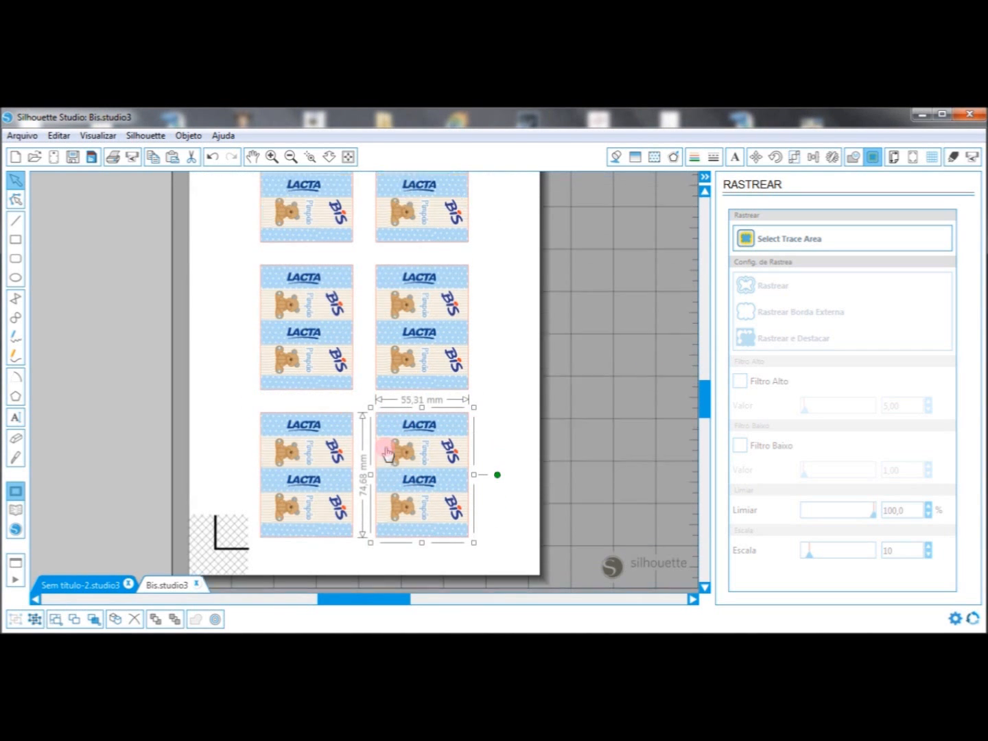
scroll(387, 450, "up", 3)
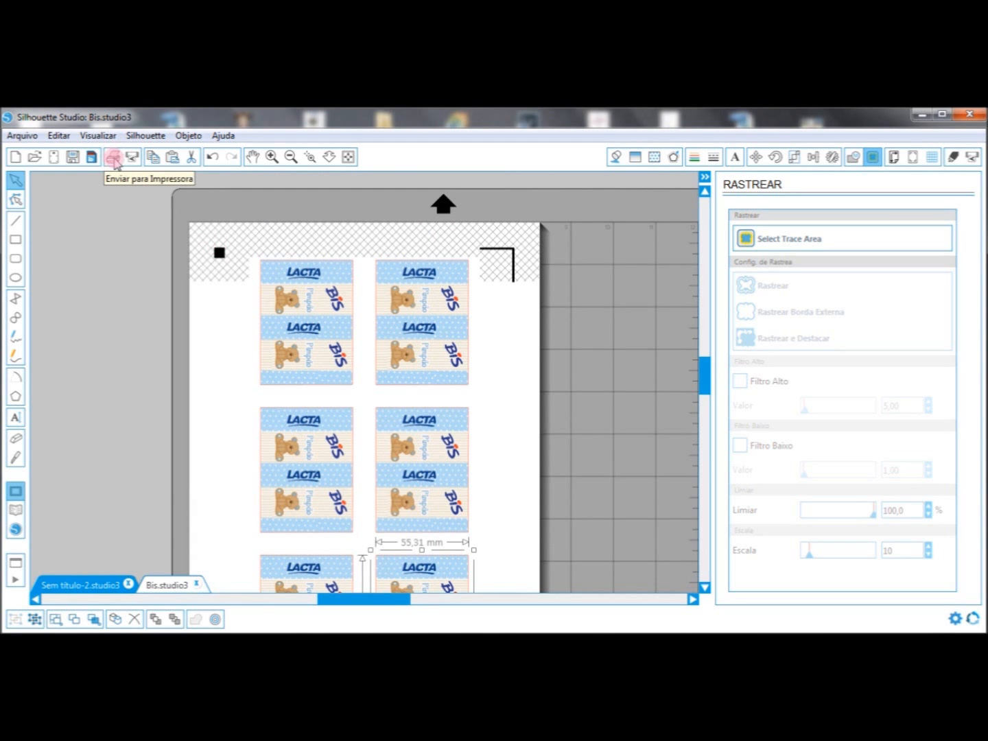
left_click(114, 159)
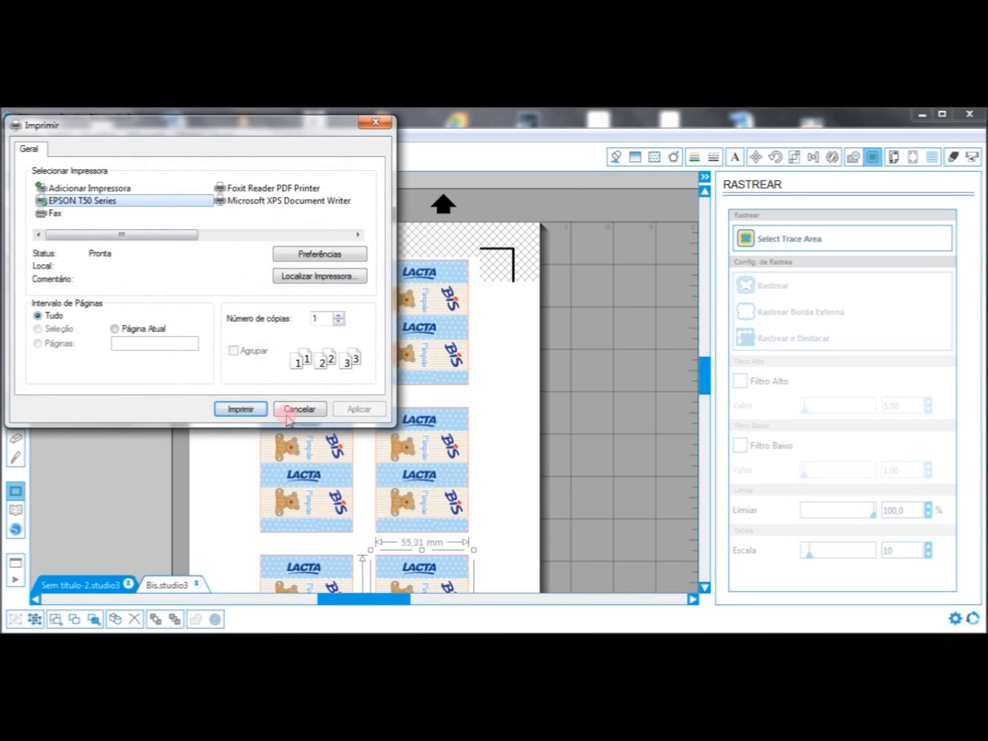